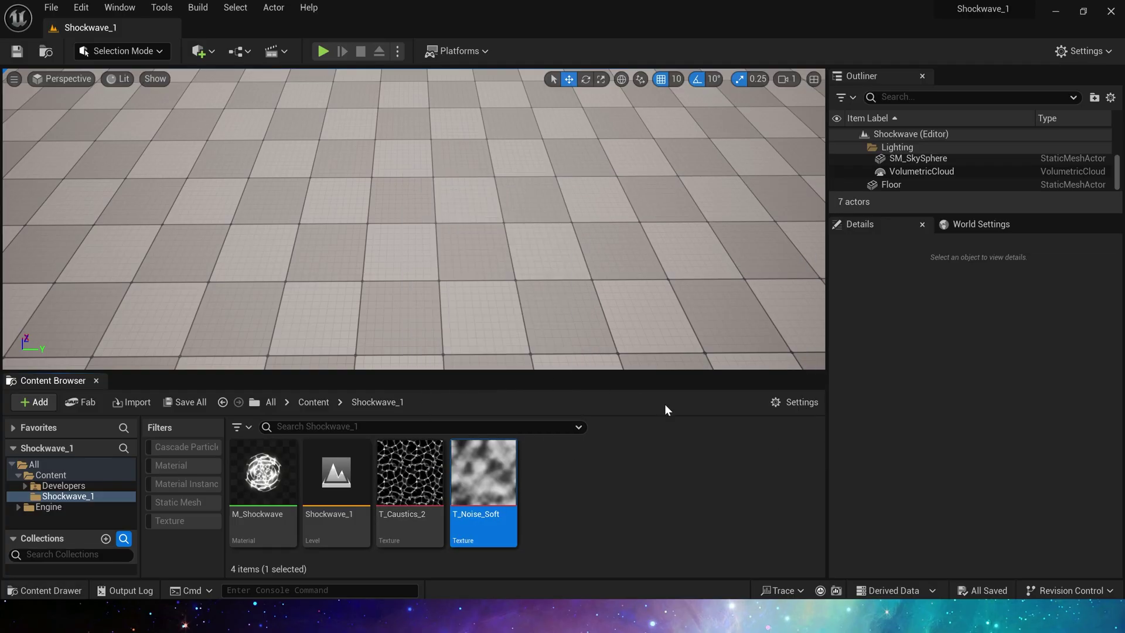
Inspect the T_Caustics_2 and T_Noise_Soft textures one after the other, closing each texture editor
{"action": "double_click", "coordinate": [434, 472]}
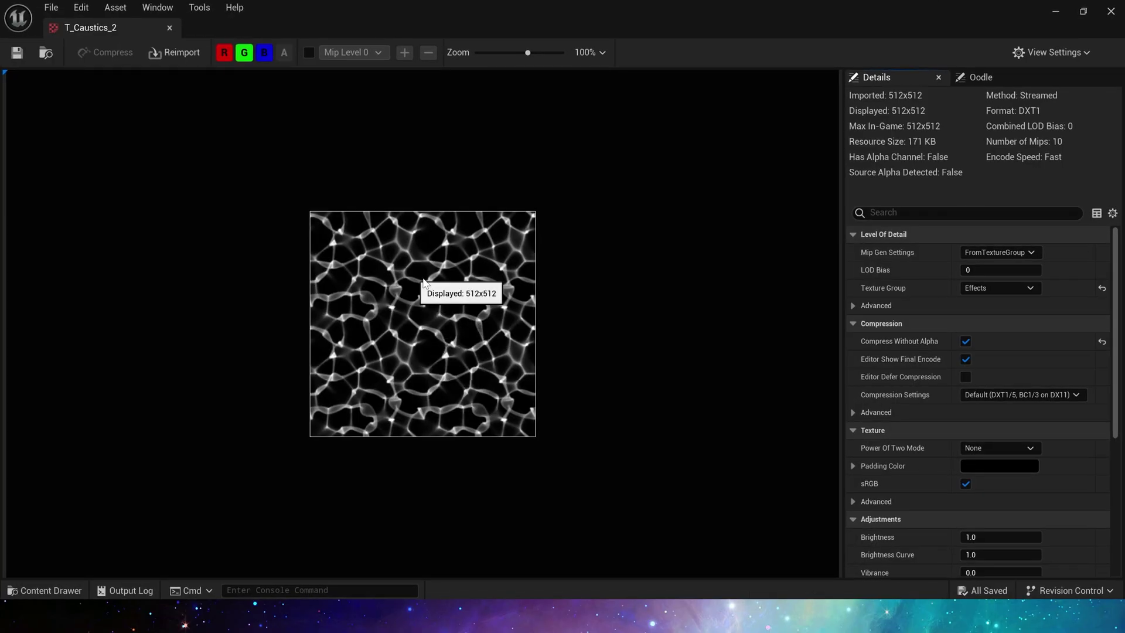
{"action": "left_click", "coordinate": [1112, 12]}
{"action": "double_click", "coordinate": [514, 452]}
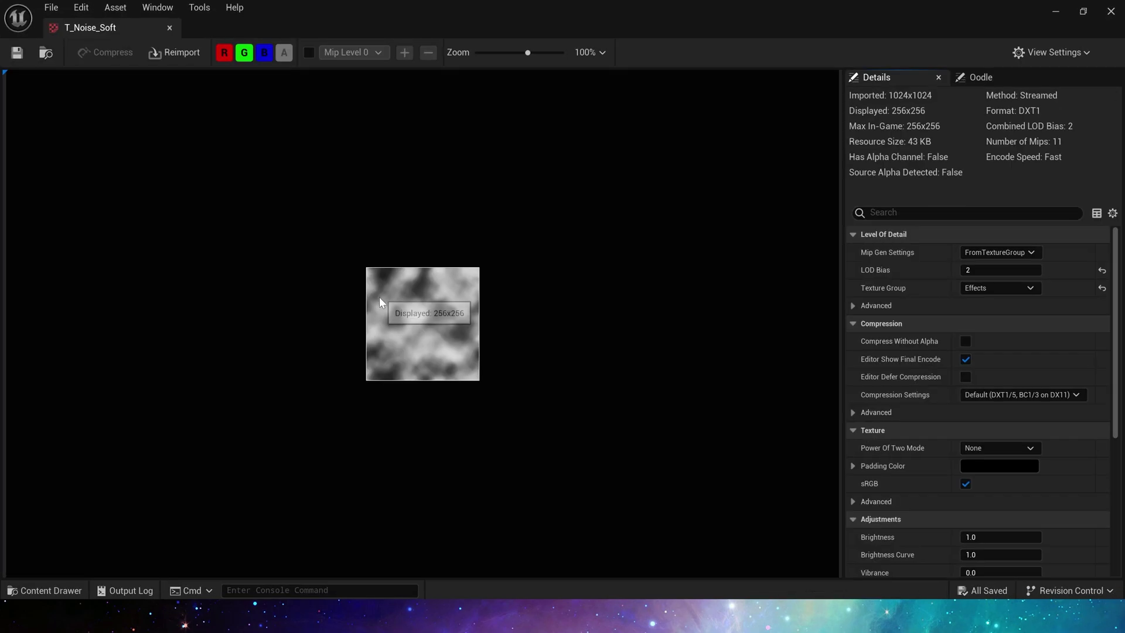
{"action": "scroll", "coordinate": [379, 296], "scroll_direction": "up", "scroll_amount": 5}
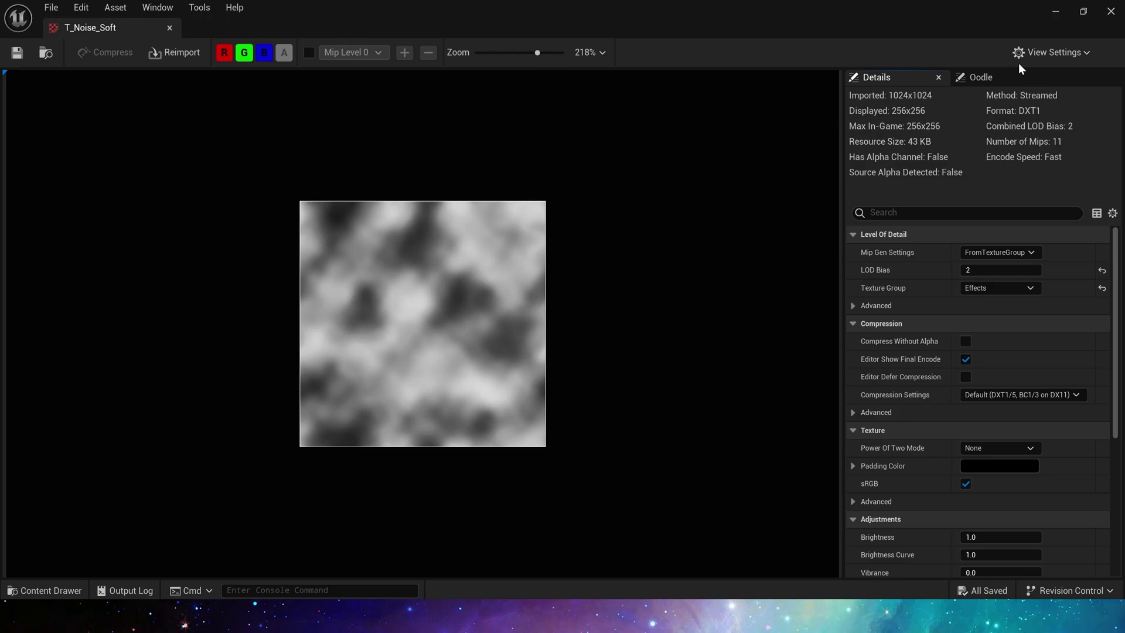
{"action": "left_click", "coordinate": [1112, 11]}
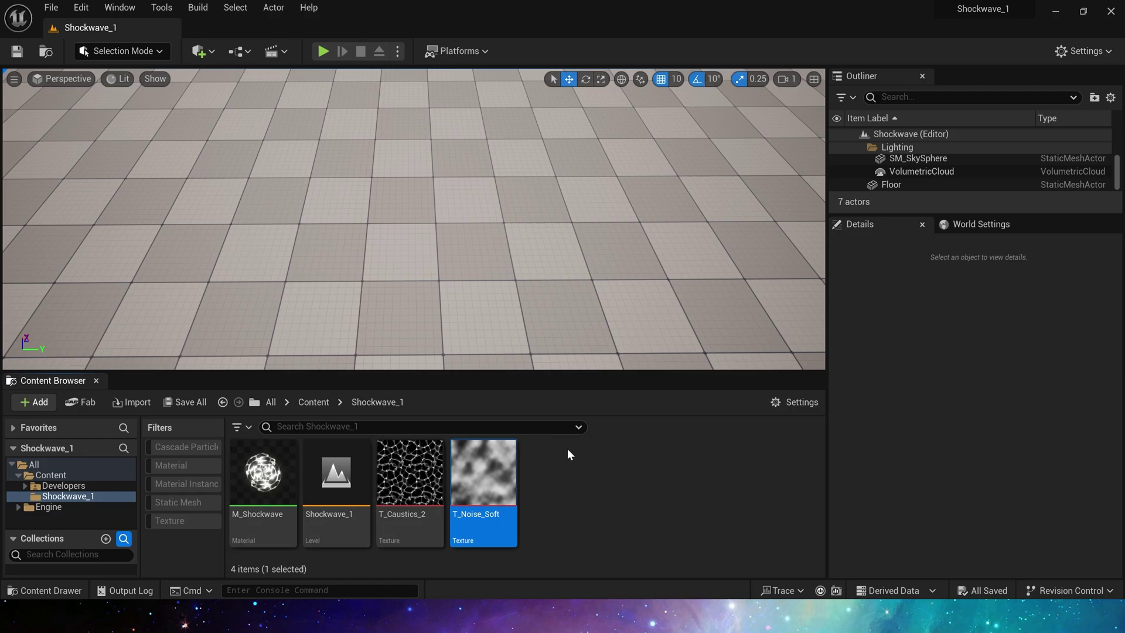
Open the M_Shockwave material and find the VectorToRadialValue branches in its graph
{"action": "mouse_move", "coordinate": [283, 476]}
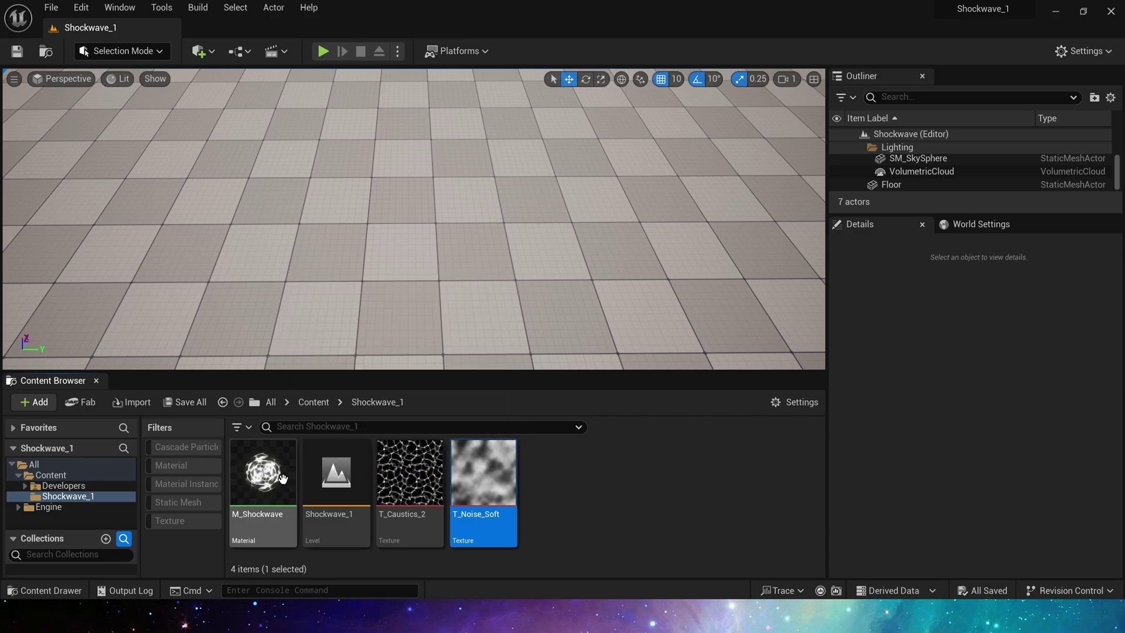
{"action": "double_click", "coordinate": [283, 476]}
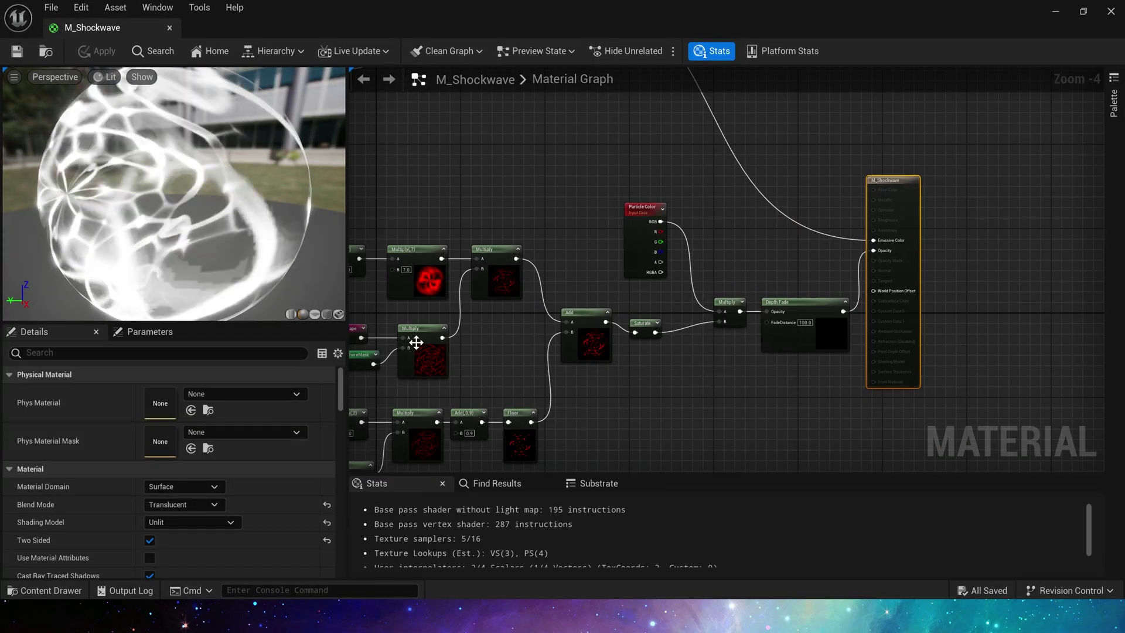
{"action": "scroll", "coordinate": [575, 214], "scroll_direction": "down", "scroll_amount": 2}
{"action": "right_click_drag", "start_coordinate": [470, 201], "coordinate": [793, 258]}
{"action": "right_click_drag", "start_coordinate": [450, 223], "coordinate": [783, 185]}
{"action": "scroll", "coordinate": [783, 185], "scroll_direction": "up", "scroll_amount": 1}
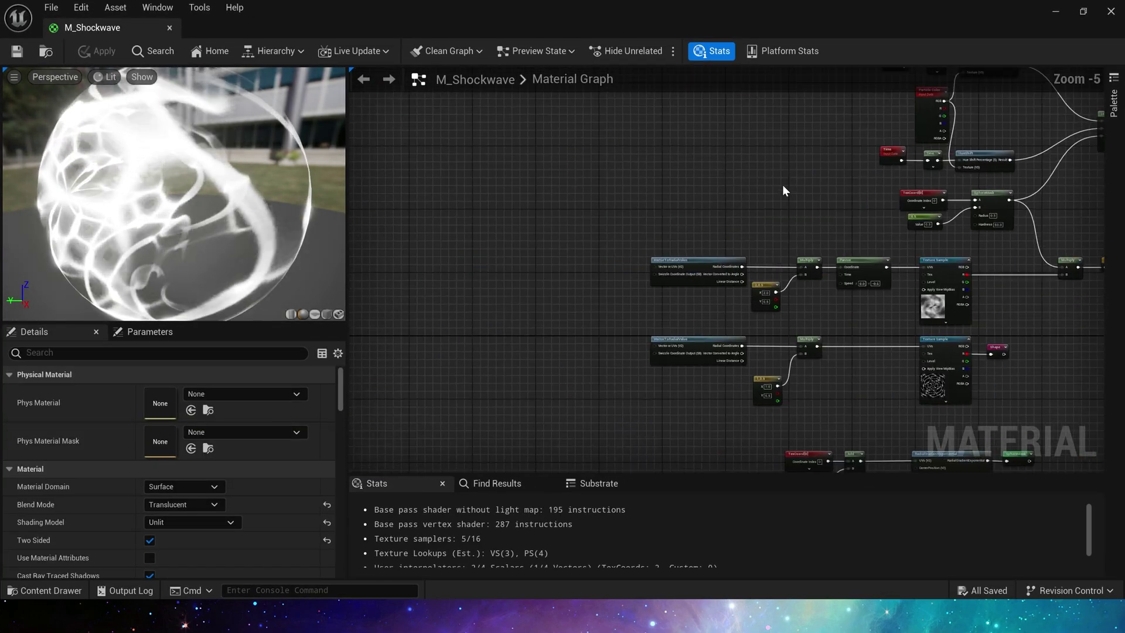
Duplicate the VectorToRadialValue node into the empty space above the original
{"action": "scroll", "coordinate": [688, 224], "scroll_direction": "up", "scroll_amount": 4}
{"action": "right_click_drag", "start_coordinate": [689, 224], "coordinate": [617, 157]}
{"action": "left_click_drag", "start_coordinate": [726, 308], "coordinate": [728, 309]}
{"action": "right_click_drag", "start_coordinate": [665, 161], "coordinate": [622, 213]}
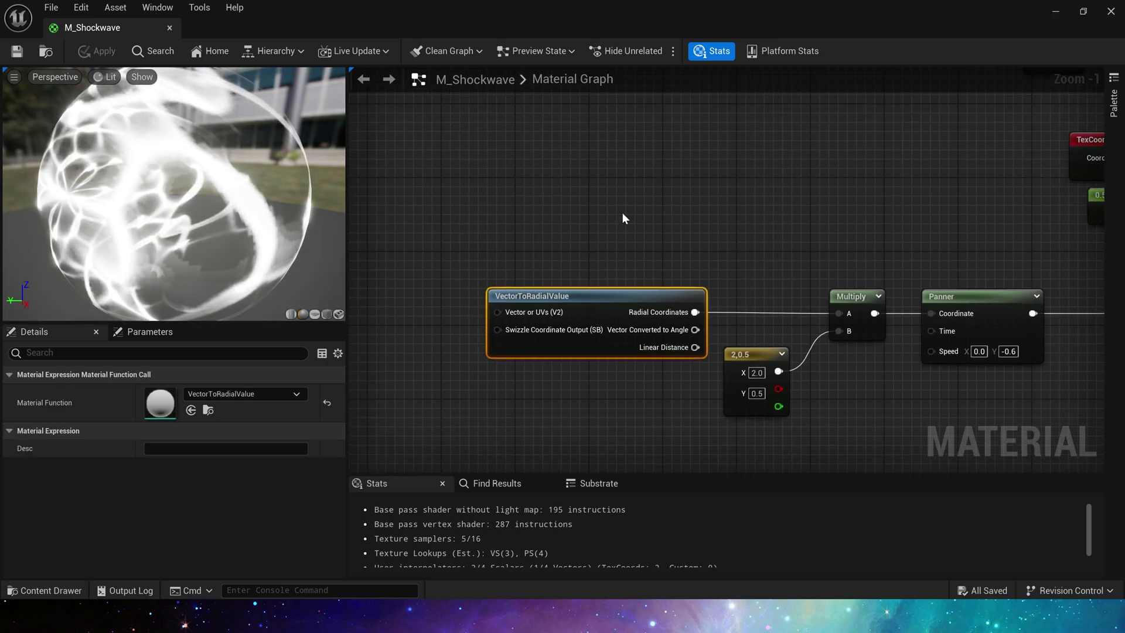
{"action": "key", "text": "ctrl+v"}
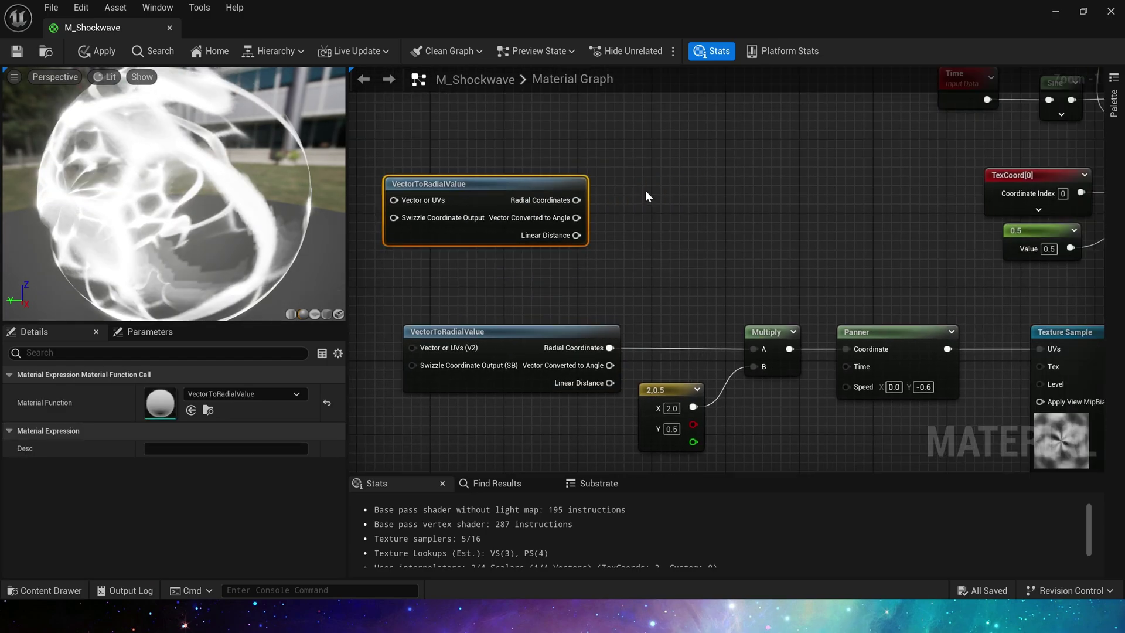
Add a Texture Sample node beside the copied VectorToRadialValue node and assign it the AICON-Green texture
{"action": "left_click", "coordinate": [647, 181]}
{"action": "key", "text": "t"}
{"action": "left_click", "coordinate": [658, 179]}
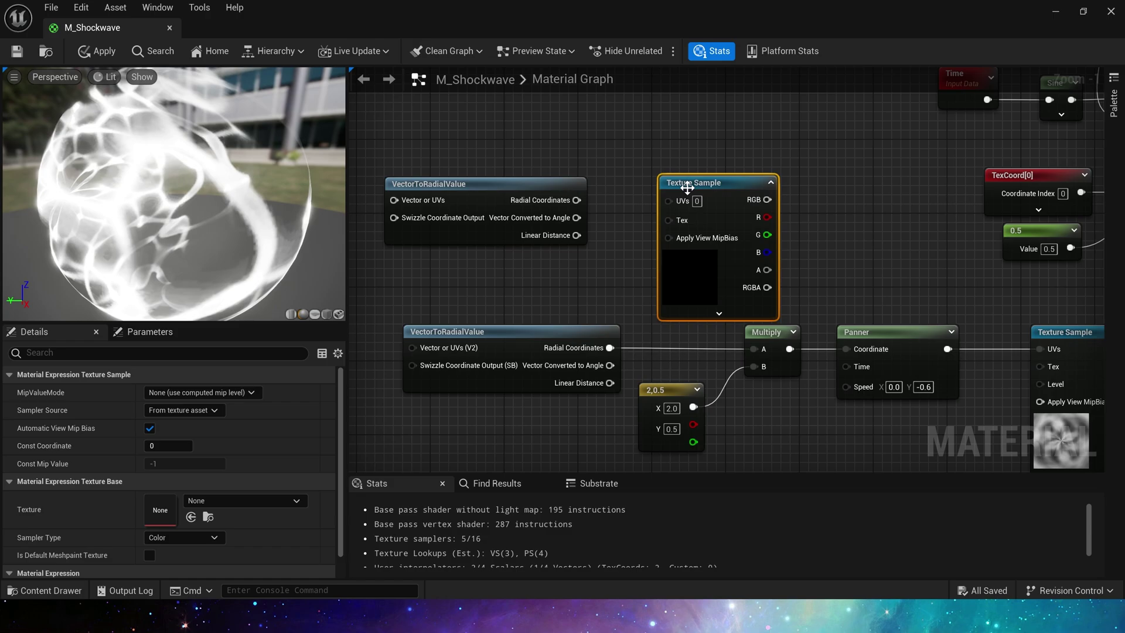
{"action": "left_click", "coordinate": [248, 500]}
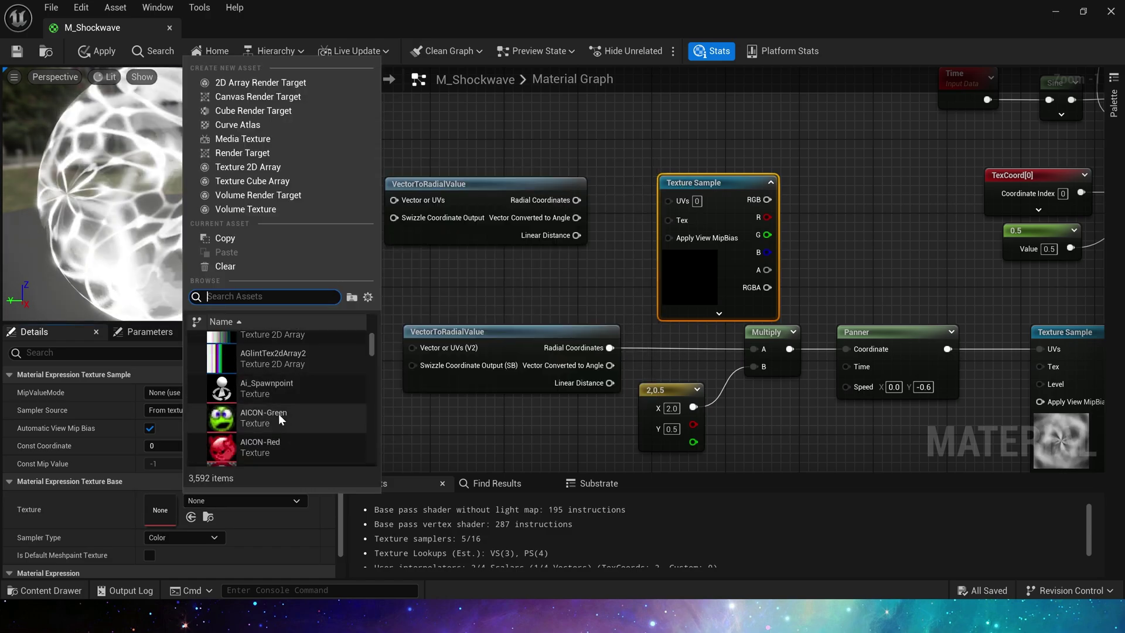
{"action": "left_click", "coordinate": [279, 413]}
{"action": "left_click", "coordinate": [625, 263]}
Connect the copied node's Radial Coordinates, Vector Converted to Angle and Linear Distance outputs in turn to the Texture Sample's UVs
{"action": "left_click_drag", "start_coordinate": [577, 200], "coordinate": [676, 201]}
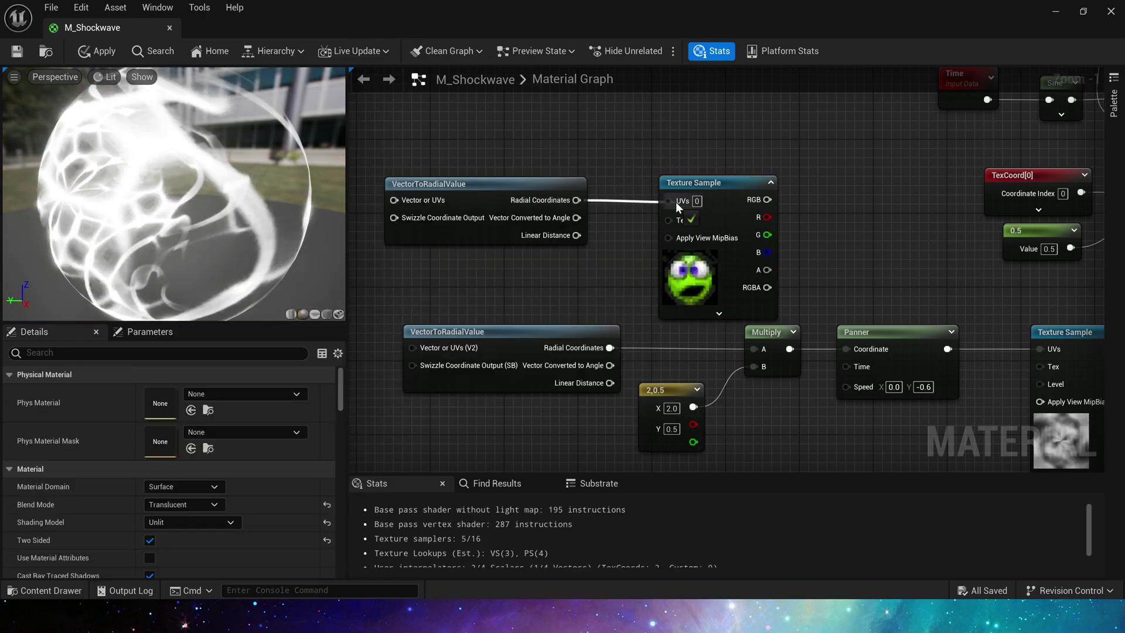
{"action": "left_click", "coordinate": [674, 265]}
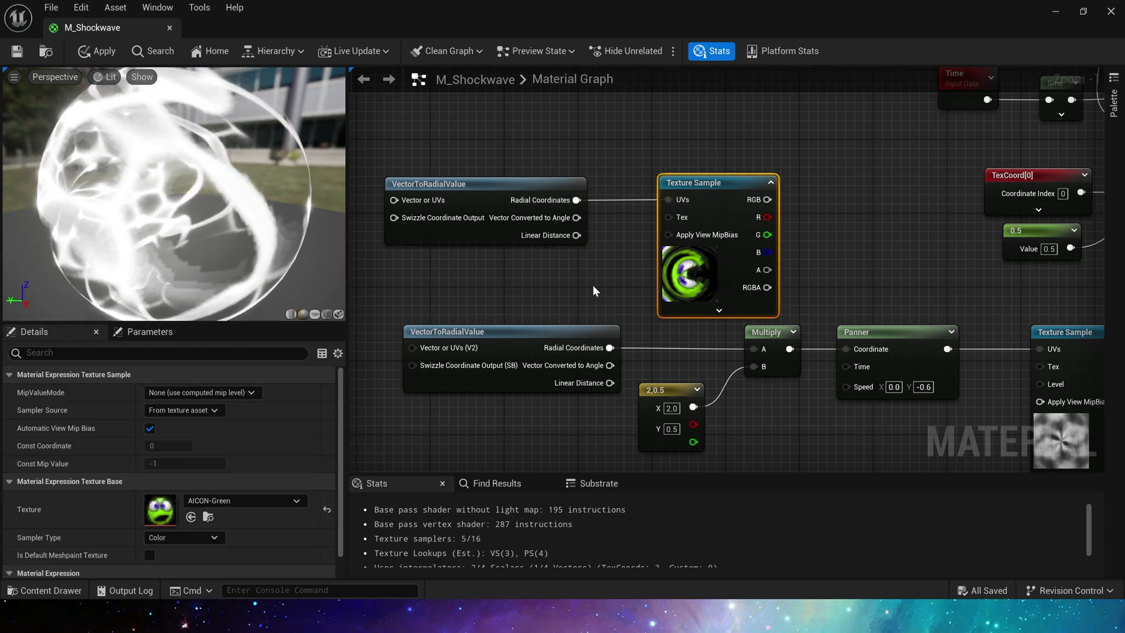
{"action": "left_click_drag", "start_coordinate": [577, 218], "coordinate": [677, 205]}
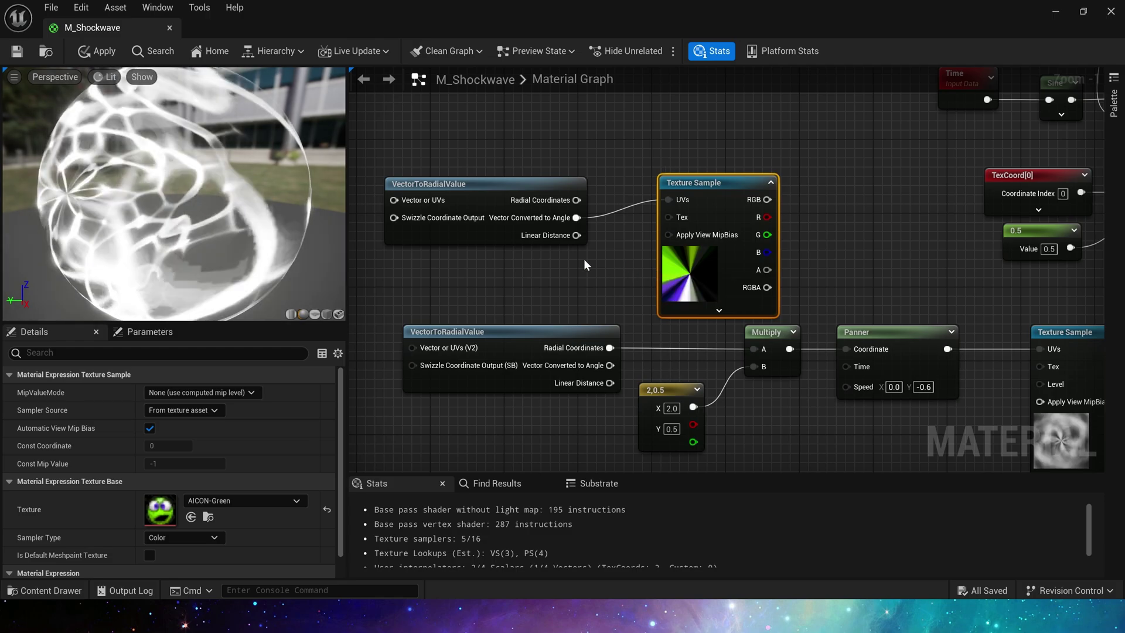
{"action": "left_click_drag", "start_coordinate": [576, 235], "coordinate": [673, 197]}
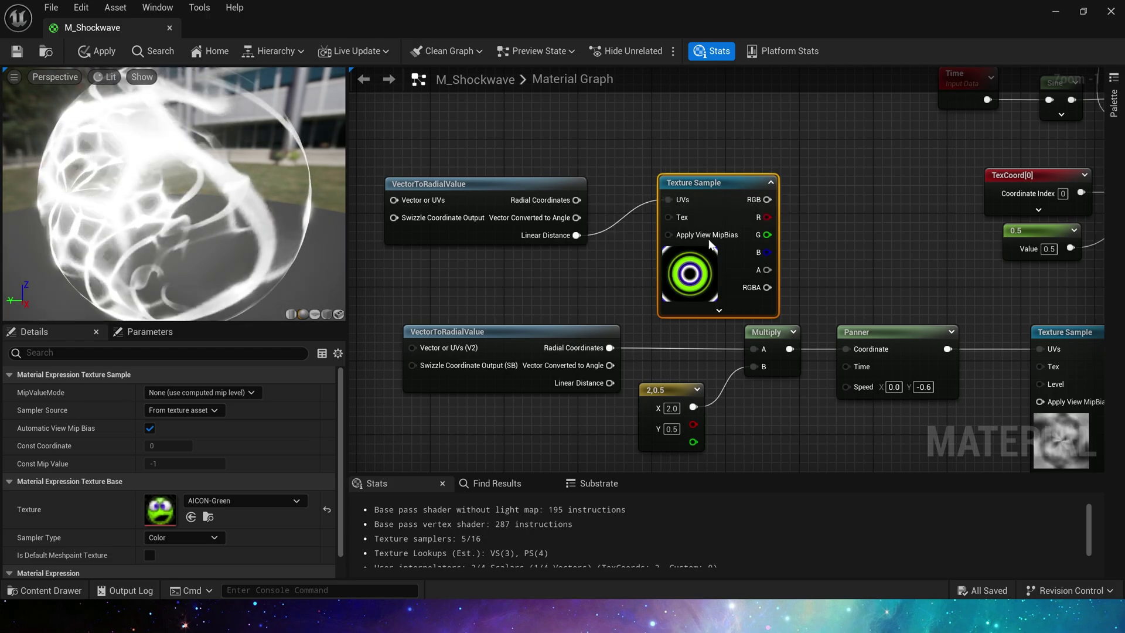
Delete the AICON-Green Texture Sample and the copied VectorToRadialValue node
{"action": "key", "text": "Delete"}
{"action": "left_click", "coordinate": [572, 212]}
{"action": "key", "text": "Delete"}
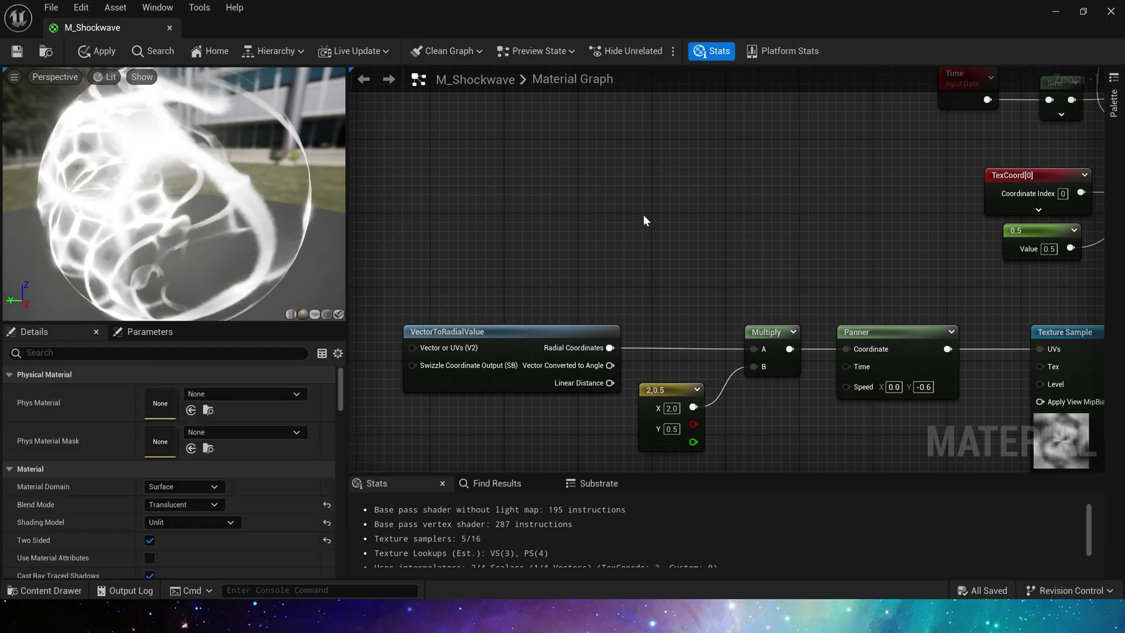
Review the graph from the noise and caustics texture branches to the RadialGradientExponential branch feeding SphereMask
{"action": "scroll", "coordinate": [644, 215], "scroll_direction": "down", "scroll_amount": 2}
{"action": "right_click_drag", "start_coordinate": [733, 252], "coordinate": [641, 185]}
{"action": "scroll", "coordinate": [641, 185], "scroll_direction": "down", "scroll_amount": 2}
{"action": "right_click_drag", "start_coordinate": [797, 187], "coordinate": [776, 136]}
{"action": "scroll", "coordinate": [714, 210], "scroll_direction": "up", "scroll_amount": 3}
{"action": "right_click_drag", "start_coordinate": [714, 210], "coordinate": [513, 242]}
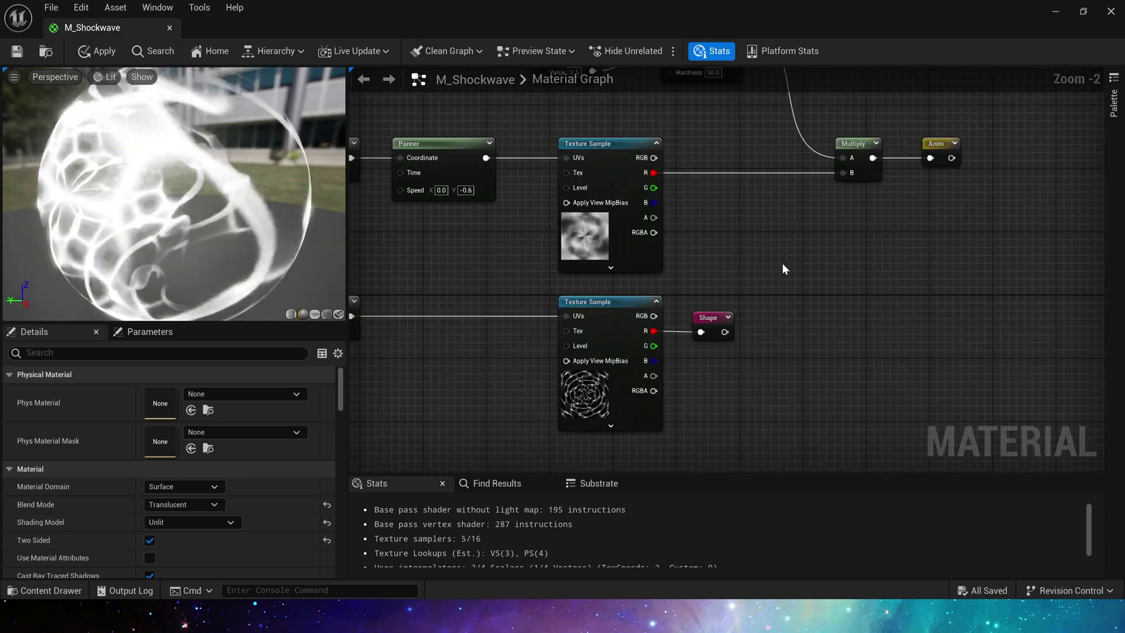
{"action": "scroll", "coordinate": [782, 263], "scroll_direction": "down", "scroll_amount": 2}
{"action": "right_click_drag", "start_coordinate": [782, 263], "coordinate": [848, 119]}
{"action": "scroll", "coordinate": [834, 206], "scroll_direction": "up", "scroll_amount": 2}
{"action": "right_click_drag", "start_coordinate": [835, 205], "coordinate": [761, 288]}
{"action": "scroll", "coordinate": [622, 402], "scroll_direction": "down", "scroll_amount": 3}
{"action": "right_click_drag", "start_coordinate": [622, 402], "coordinate": [880, 186]}
{"action": "scroll", "coordinate": [911, 185], "scroll_direction": "up", "scroll_amount": 4}
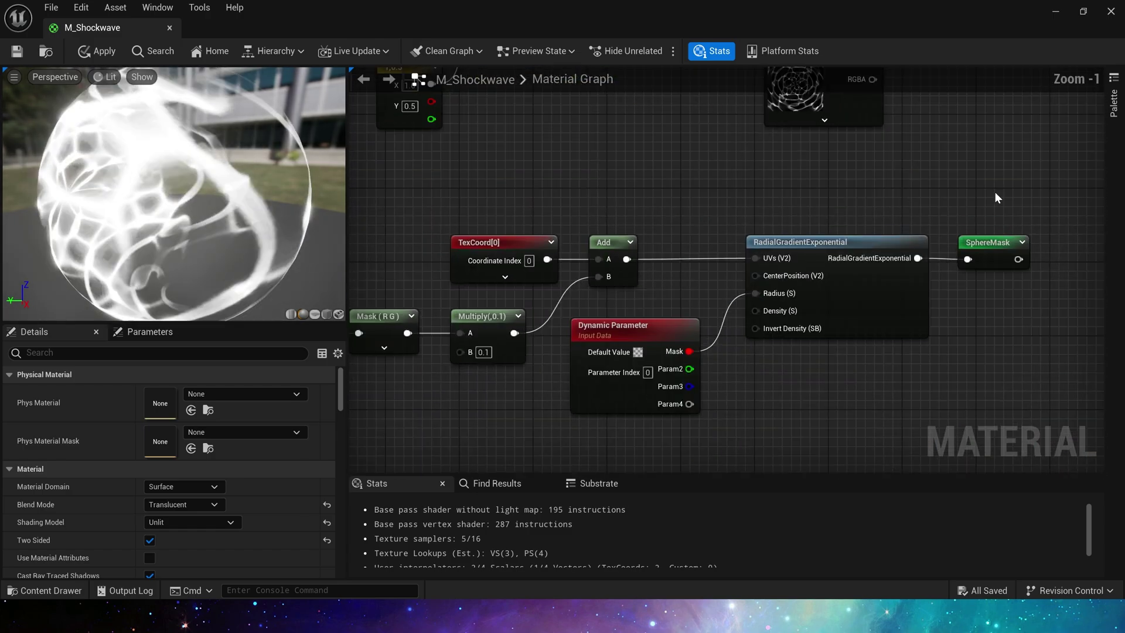
Expand the SphereMask node's thumbnail and preview the RadialGradientExponential node on a plane mesh
{"action": "right_click_drag", "start_coordinate": [995, 192], "coordinate": [886, 165]}
{"action": "left_click", "coordinate": [894, 215]}
{"action": "left_click", "coordinate": [914, 218]}
{"action": "right_click", "coordinate": [895, 219]}
{"action": "left_click", "coordinate": [704, 195]}
{"action": "right_click_drag", "start_coordinate": [704, 194], "coordinate": [846, 168]}
{"action": "right_click", "coordinate": [834, 195]}
{"action": "left_click", "coordinate": [884, 221]}
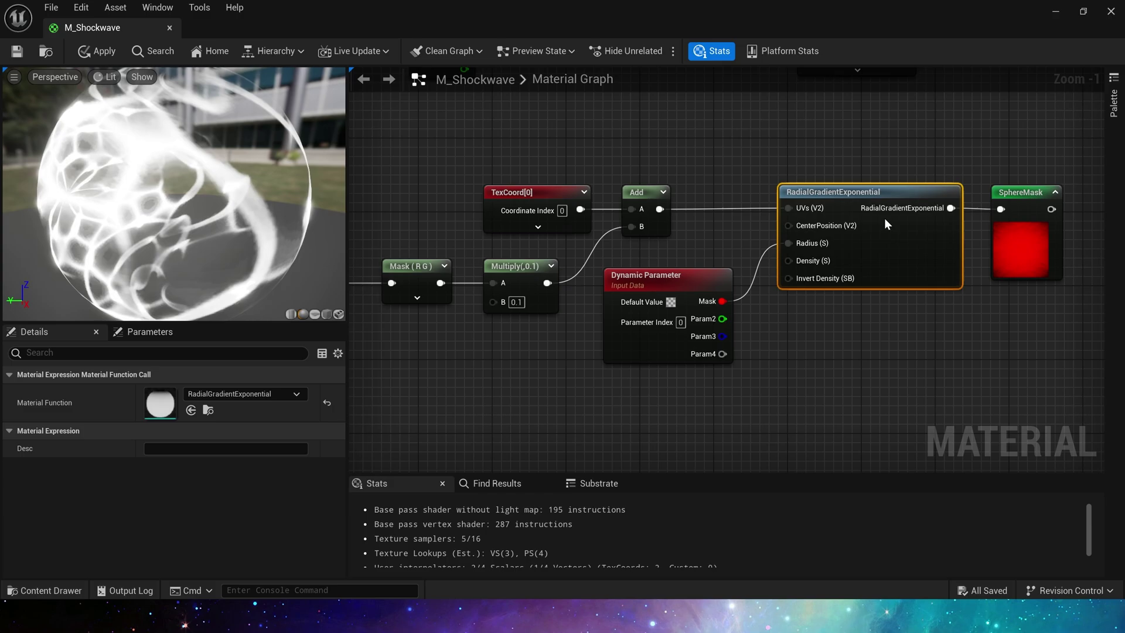
{"action": "left_click", "coordinate": [315, 314]}
Examine the distortion branch feeding RadialGradientExponential, including its TexCoord node and T_Water_N Texture Sample settings
{"action": "right_click_drag", "start_coordinate": [549, 151], "coordinate": [645, 130]}
{"action": "left_click", "coordinate": [645, 175]}
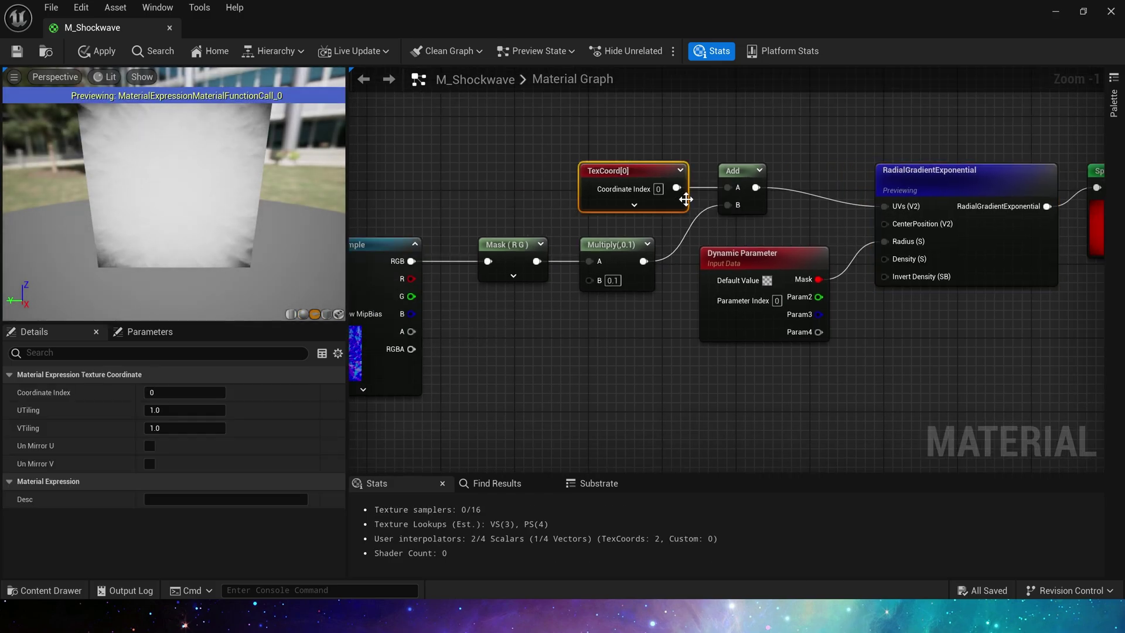
{"action": "left_click", "coordinate": [451, 189]}
{"action": "right_click_drag", "start_coordinate": [450, 189], "coordinate": [844, 150]}
{"action": "scroll", "coordinate": [803, 161], "scroll_direction": "down", "scroll_amount": 2}
{"action": "right_click_drag", "start_coordinate": [534, 170], "coordinate": [606, 202]}
{"action": "left_click_drag", "start_coordinate": [965, 319], "coordinate": [994, 321]}
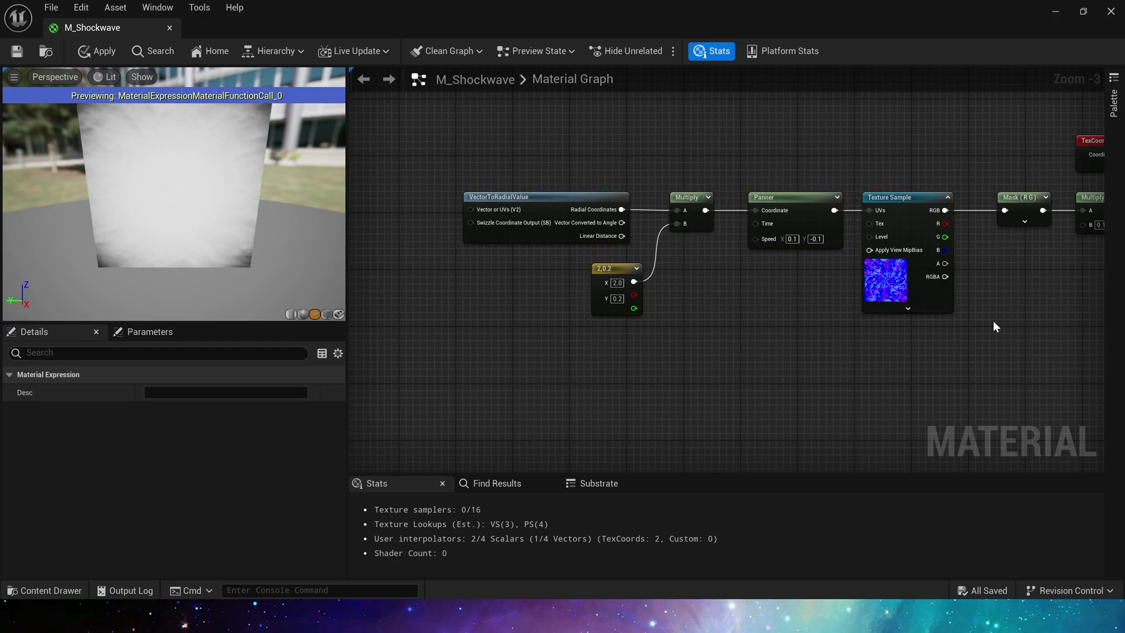
{"action": "left_click", "coordinate": [896, 294]}
{"action": "right_click_drag", "start_coordinate": [773, 279], "coordinate": [694, 286]}
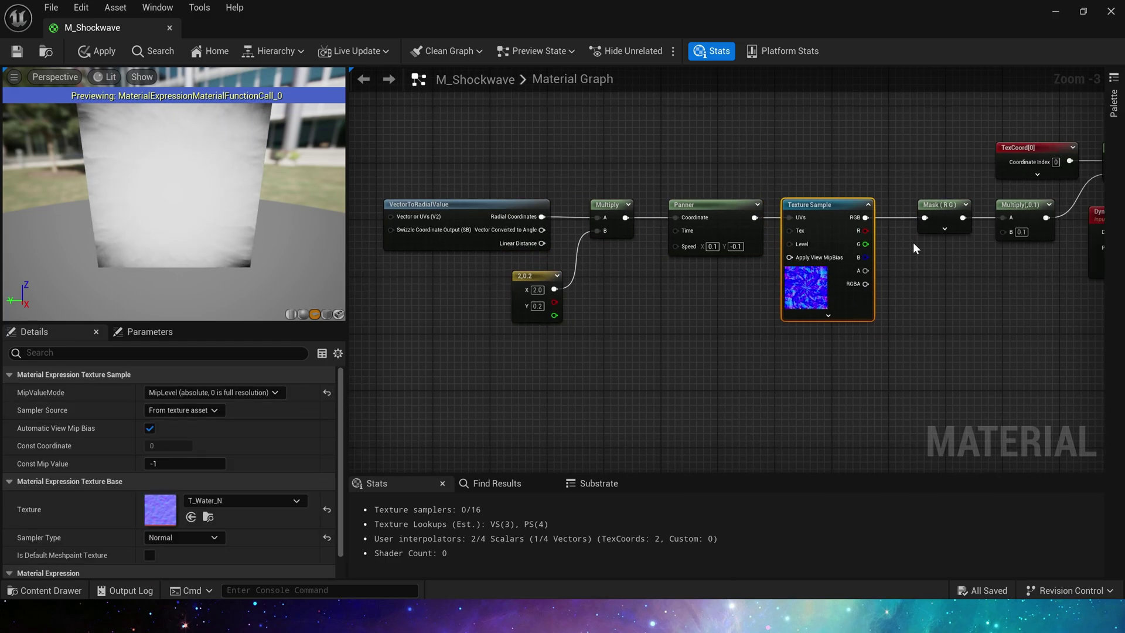
Examine the VectorToRadialValue, two-component constant and Multiply nodes that produce the water normal texture's UVs
{"action": "left_click", "coordinate": [913, 242]}
{"action": "scroll", "coordinate": [523, 213], "scroll_direction": "up", "scroll_amount": 2}
{"action": "left_click_drag", "start_coordinate": [457, 159], "coordinate": [750, 357]}
{"action": "right_click_drag", "start_coordinate": [666, 355], "coordinate": [784, 347]}
{"action": "left_click", "coordinate": [571, 188]}
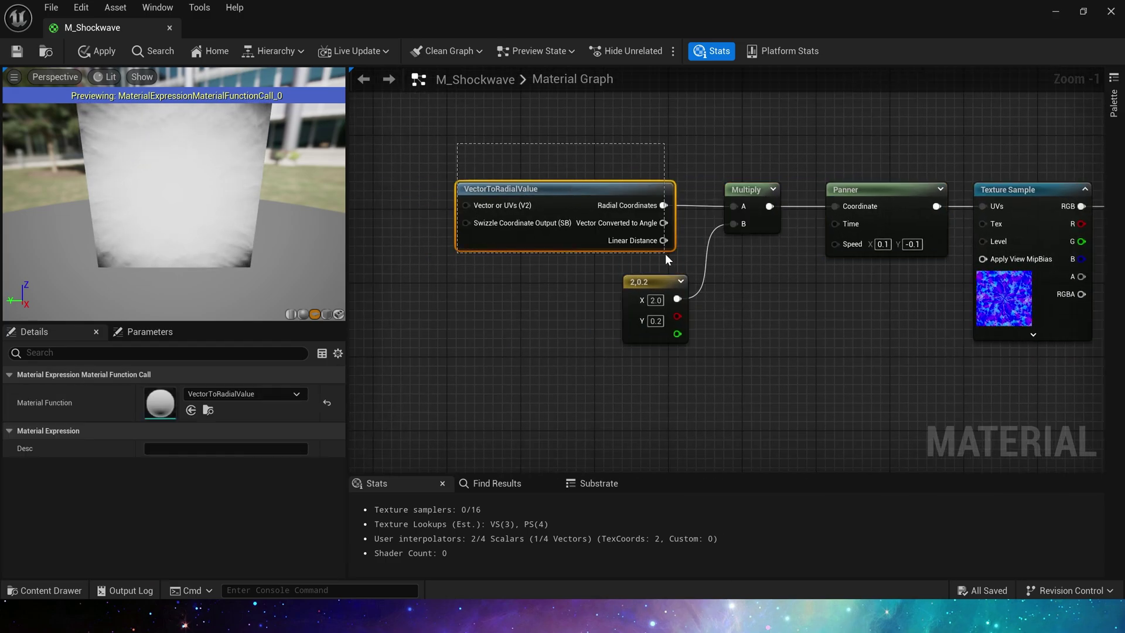
{"action": "left_click", "coordinate": [751, 261]}
{"action": "right_click_drag", "start_coordinate": [750, 268], "coordinate": [697, 274]}
{"action": "left_click", "coordinate": [614, 284]}
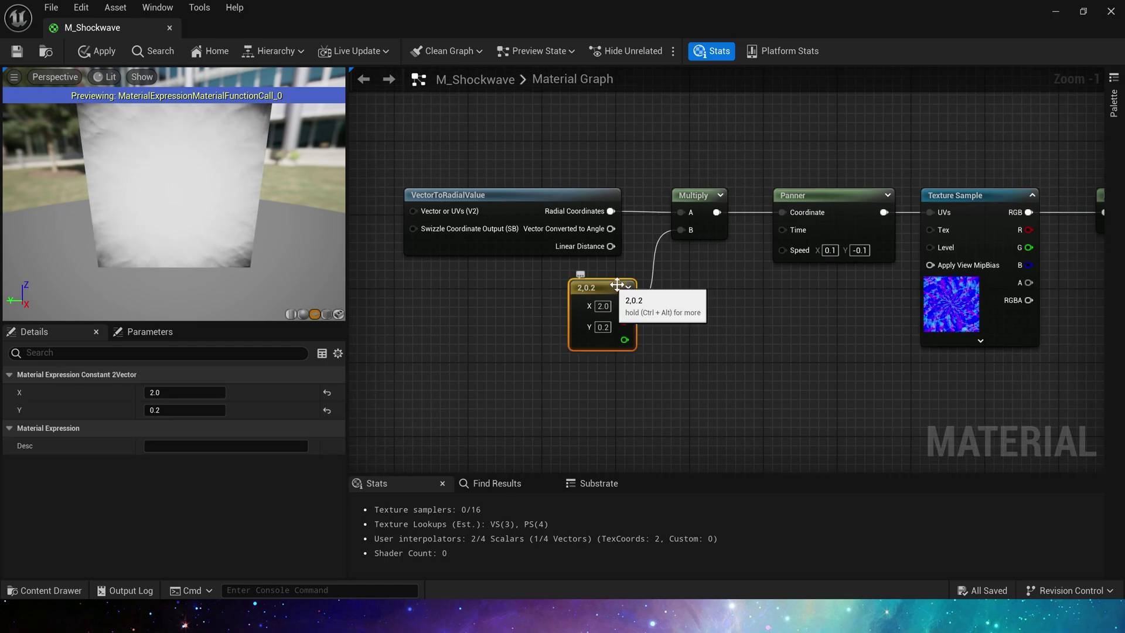
{"action": "left_click", "coordinate": [702, 214]}
{"action": "left_click_drag", "start_coordinate": [663, 356], "coordinate": [643, 360]}
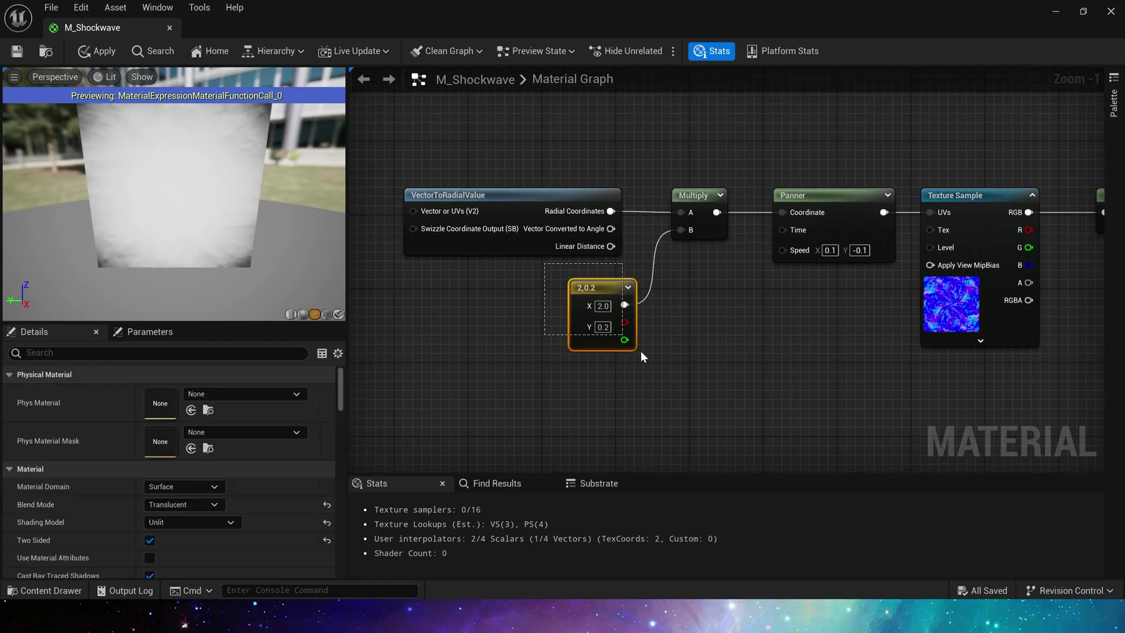
Set both X and Y of the constant scaling the water normal texture's UVs to 1
{"action": "left_click", "coordinate": [612, 304]}
{"action": "right_click_drag", "start_coordinate": [777, 311], "coordinate": [705, 305]}
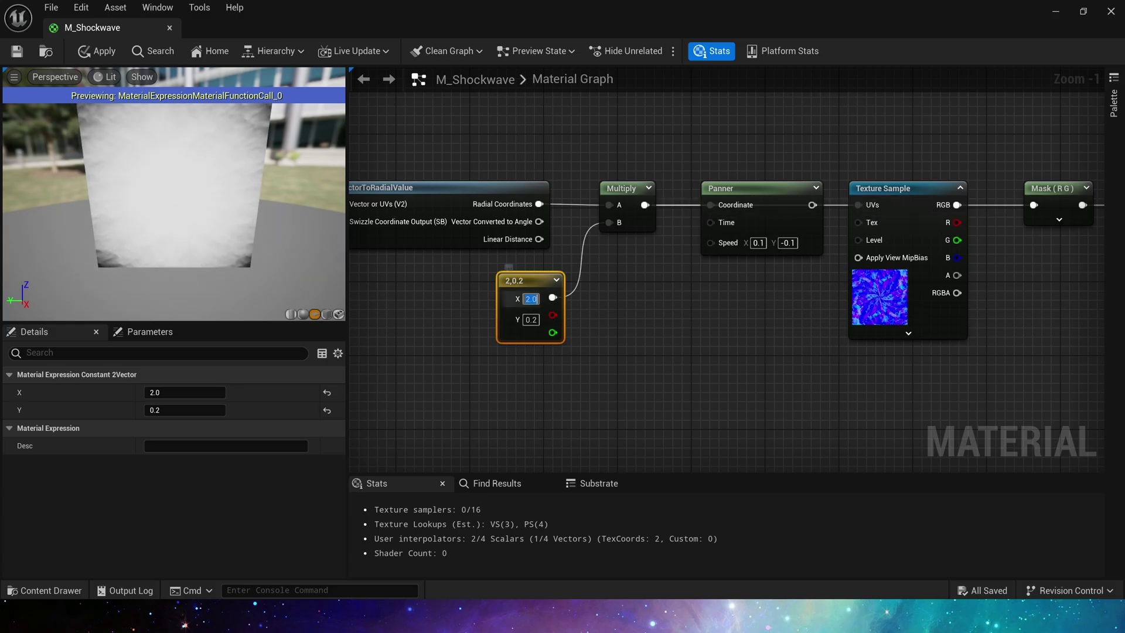
{"action": "key", "text": "Tab"}
{"action": "type", "text": "1"}
{"action": "key", "text": "Return"}
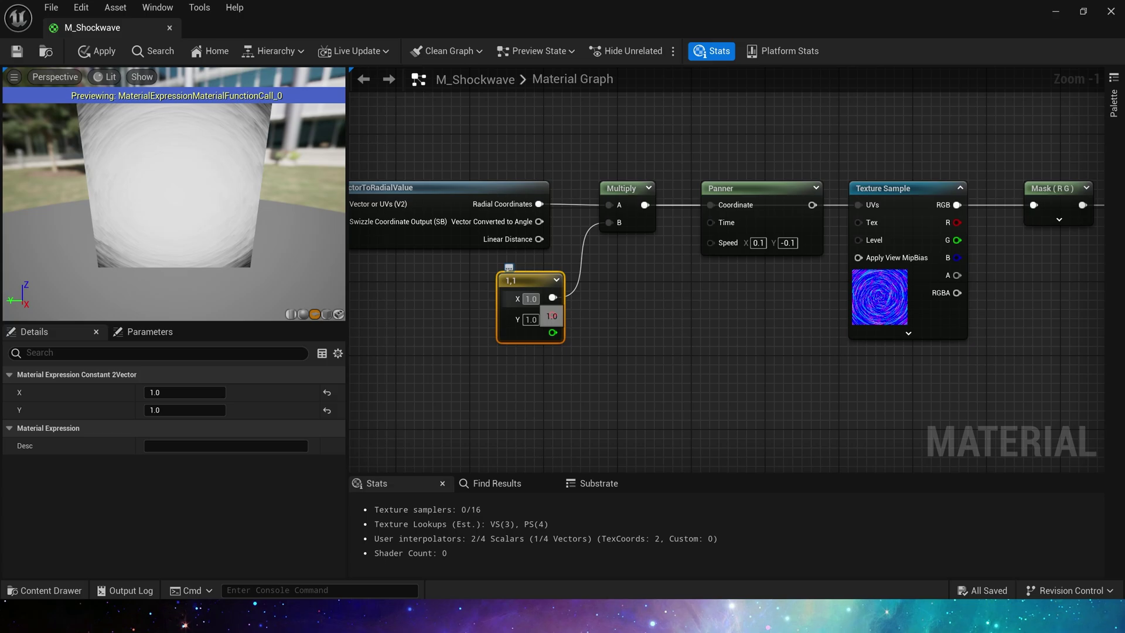
Set the UV scaling constant to X 2.0 and Y 0.2
{"action": "type", "text": "0.2"}
{"action": "key", "text": "Return"}
{"action": "scroll", "coordinate": [644, 320], "scroll_direction": "up", "scroll_amount": 1}
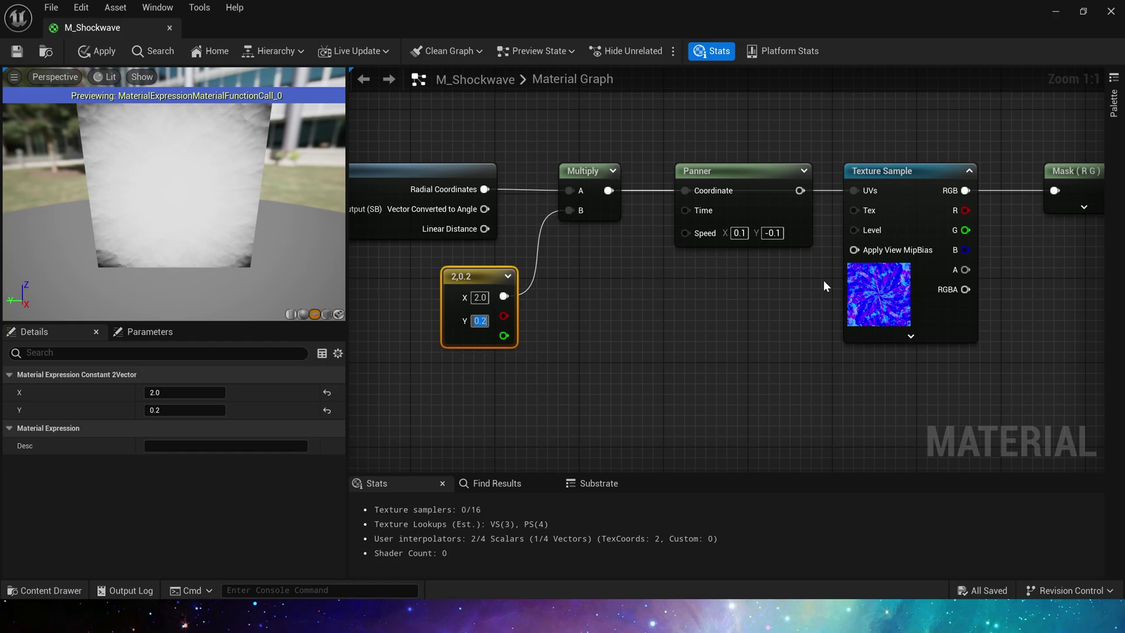
{"action": "left_click", "coordinate": [763, 254]}
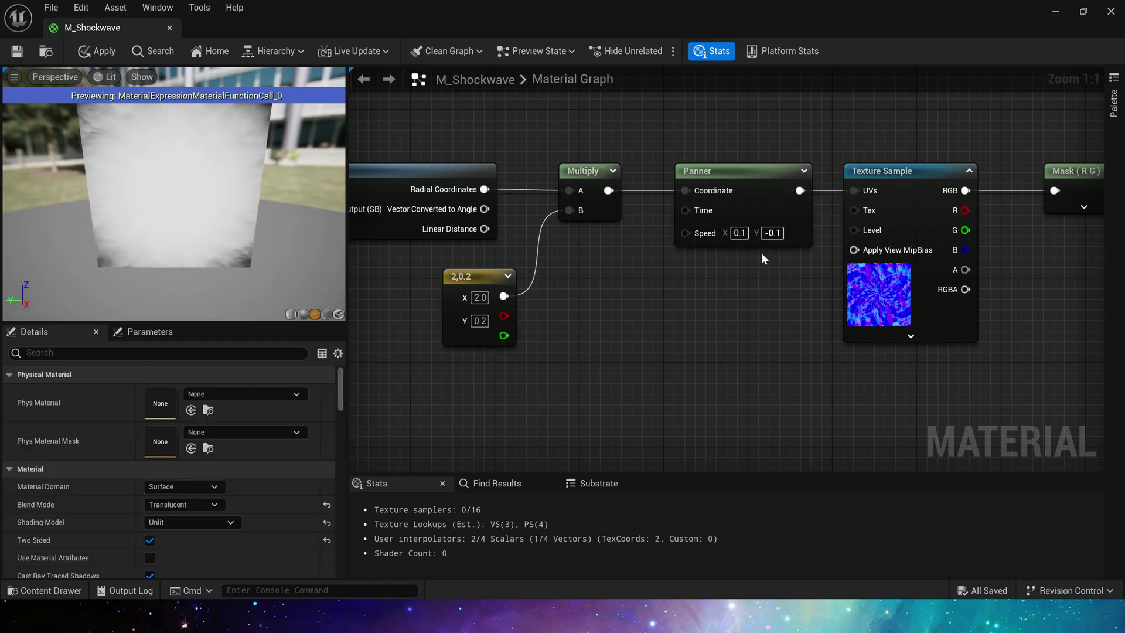
Examine the Panner, Mask (R G) and Multiply(,0.1) nodes around the water normal Texture Sample
{"action": "left_click_drag", "start_coordinate": [802, 262], "coordinate": [800, 262]}
{"action": "right_click_drag", "start_coordinate": [771, 290], "coordinate": [406, 311]}
{"action": "left_click_drag", "start_coordinate": [638, 189], "coordinate": [757, 285]}
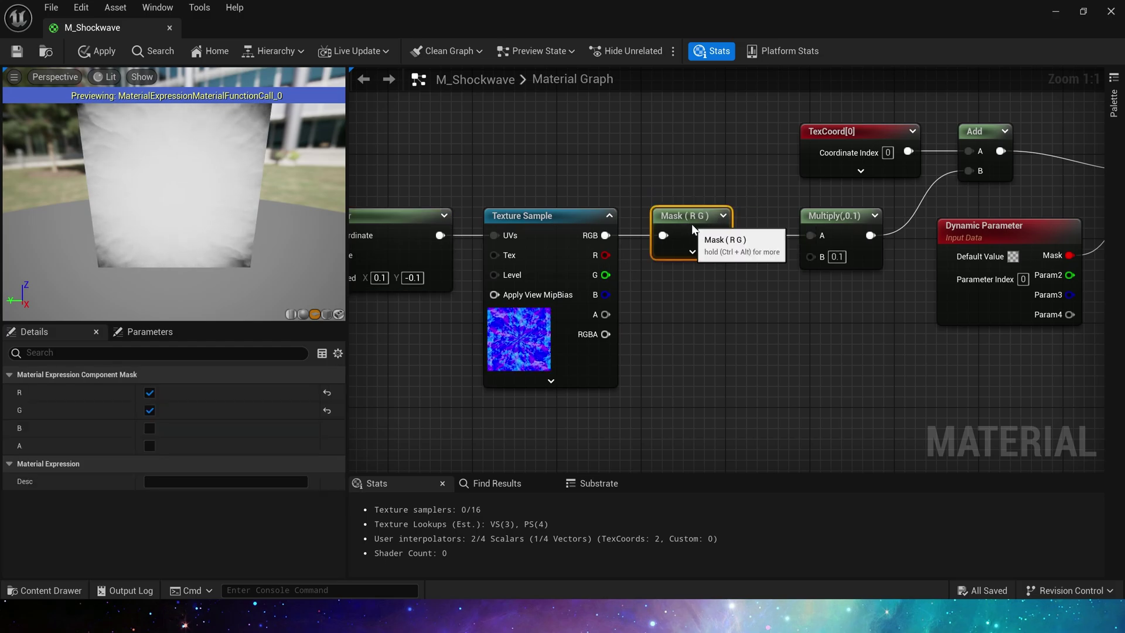
{"action": "right_click_drag", "start_coordinate": [746, 286], "coordinate": [677, 293]}
{"action": "left_click", "coordinate": [680, 292]}
{"action": "left_click_drag", "start_coordinate": [763, 231], "coordinate": [731, 230]}
{"action": "right_click_drag", "start_coordinate": [825, 205], "coordinate": [711, 266]}
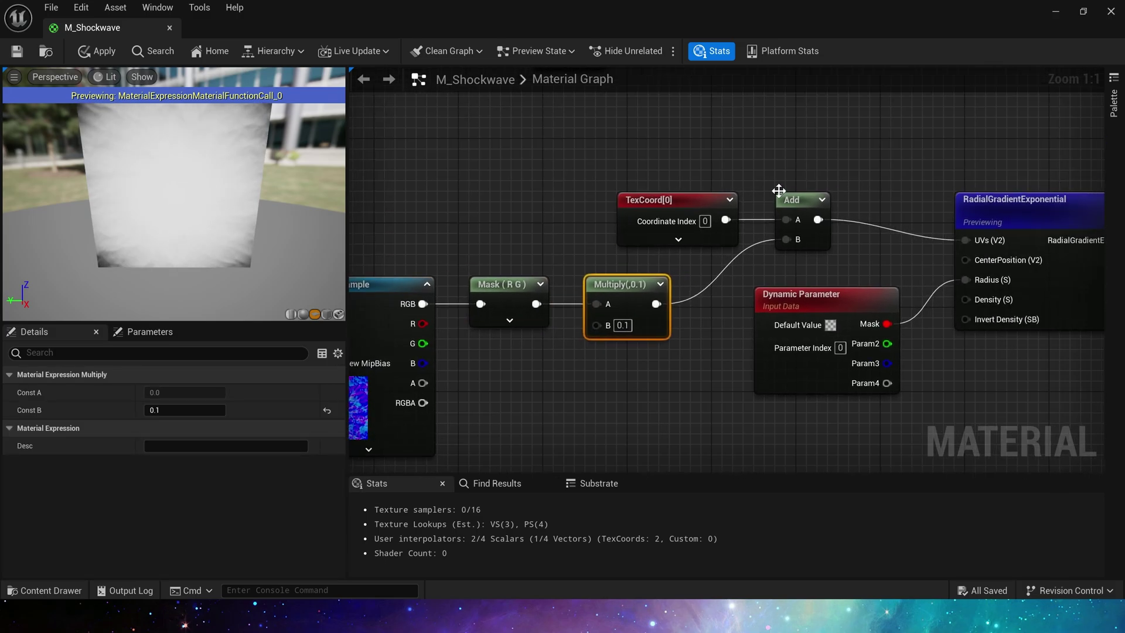
Examine how the Add node combines TexCoord[0] with the distortion for the RadialGradientExponential UVs
{"action": "left_click_drag", "start_coordinate": [789, 156], "coordinate": [698, 220]}
{"action": "left_click", "coordinate": [698, 218]}
{"action": "right_click_drag", "start_coordinate": [794, 161], "coordinate": [661, 146]}
{"action": "left_click", "coordinate": [703, 147]}
{"action": "right_click_drag", "start_coordinate": [800, 155], "coordinate": [640, 134]}
{"action": "left_click_drag", "start_coordinate": [733, 171], "coordinate": [722, 162]}
{"action": "right_click", "coordinate": [727, 159]}
{"action": "left_click", "coordinate": [410, 199]}
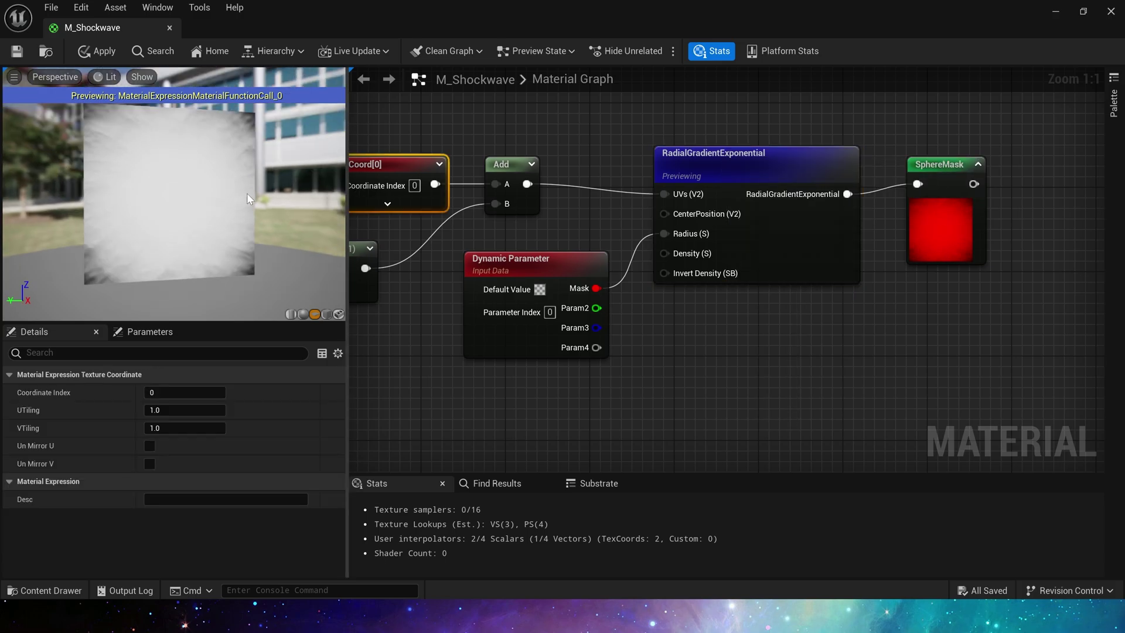
Raise the Mask (R) default value of the Dynamic Parameter driving the gradient radius to about 0.86
{"action": "left_click_drag", "start_coordinate": [247, 192], "coordinate": [191, 191]}
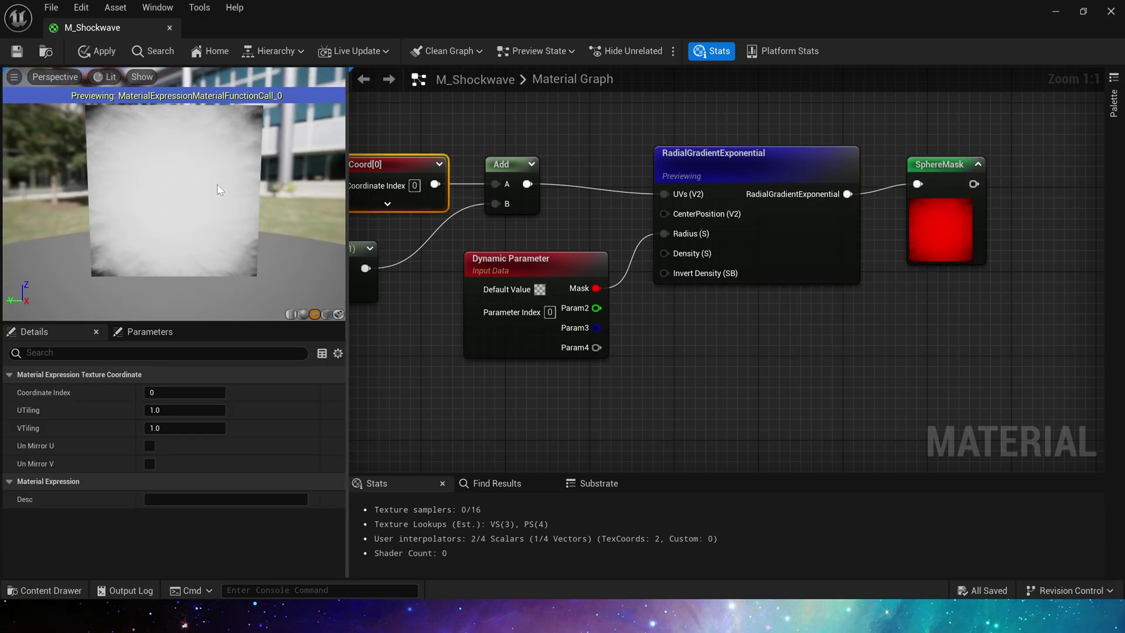
{"action": "left_click", "coordinate": [528, 290]}
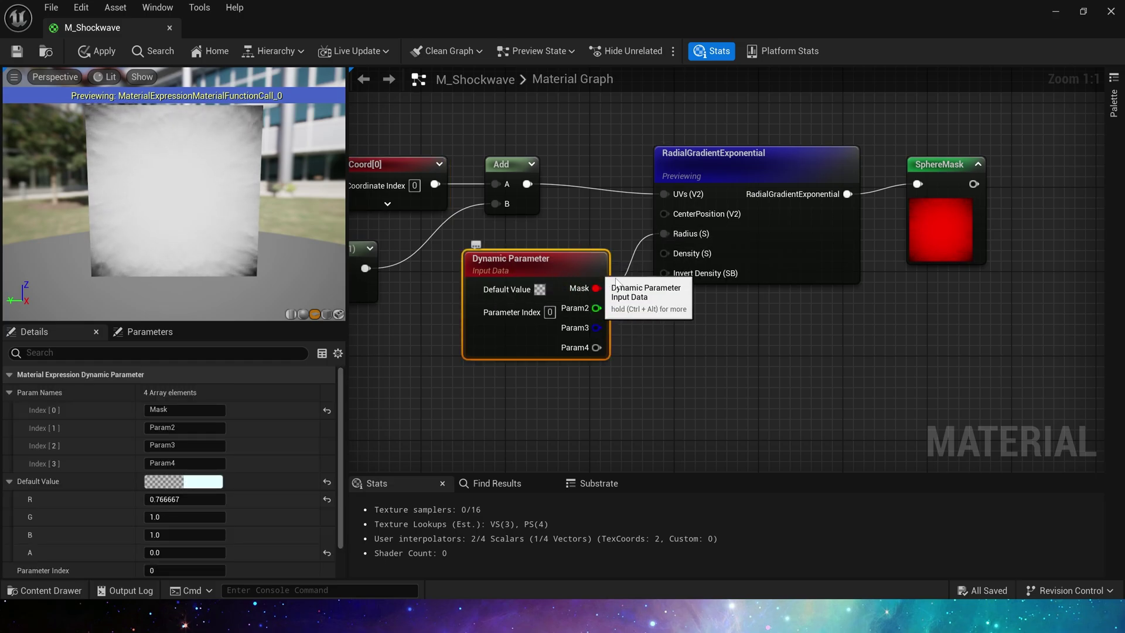
{"action": "left_click_drag", "start_coordinate": [222, 499], "coordinate": [192, 502]}
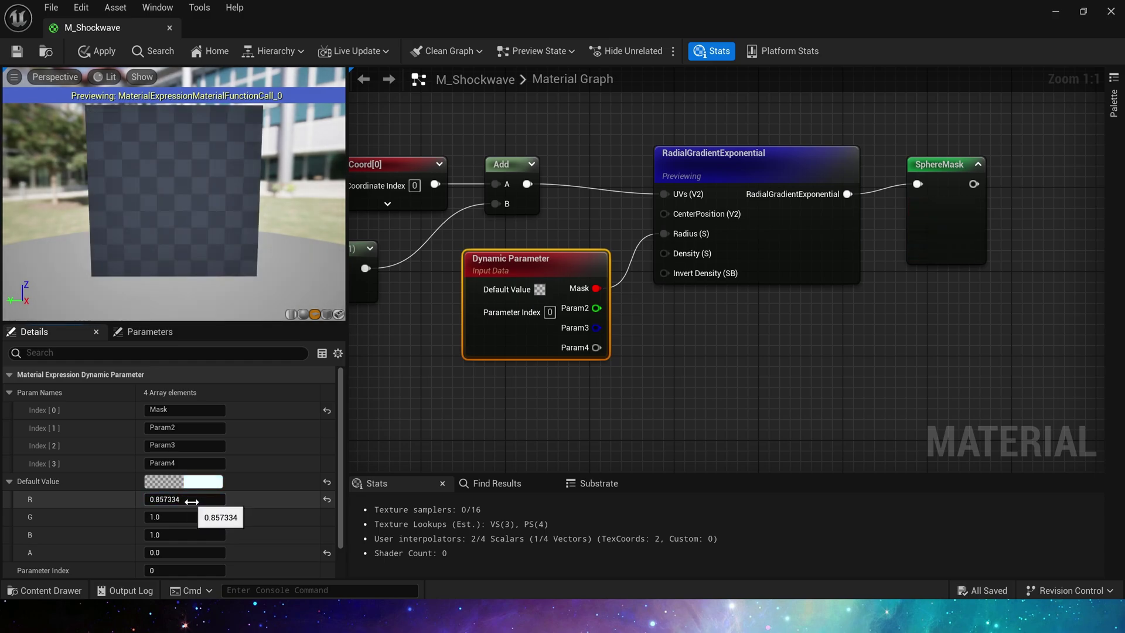
{"action": "left_click", "coordinate": [823, 335]}
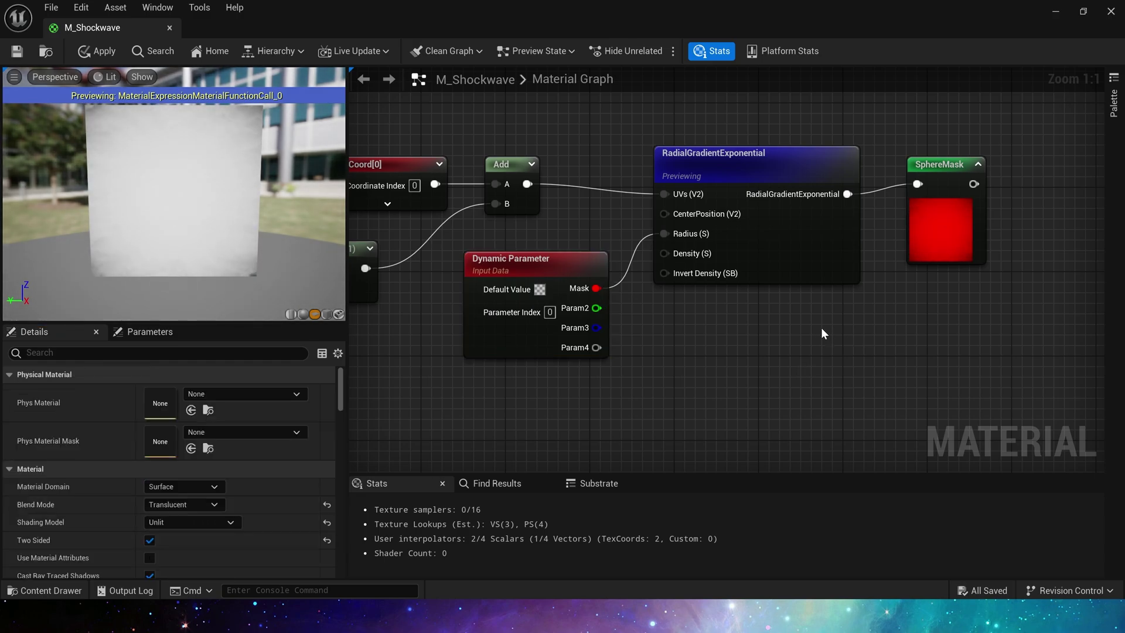
Examine the T_Caustics_2 Texture Sample, its VectorToRadialValue and Multiply UV scaling, and the Shape node it feeds
{"action": "scroll", "coordinate": [811, 280], "scroll_direction": "down", "scroll_amount": 5}
{"action": "right_click_drag", "start_coordinate": [812, 280], "coordinate": [636, 359]}
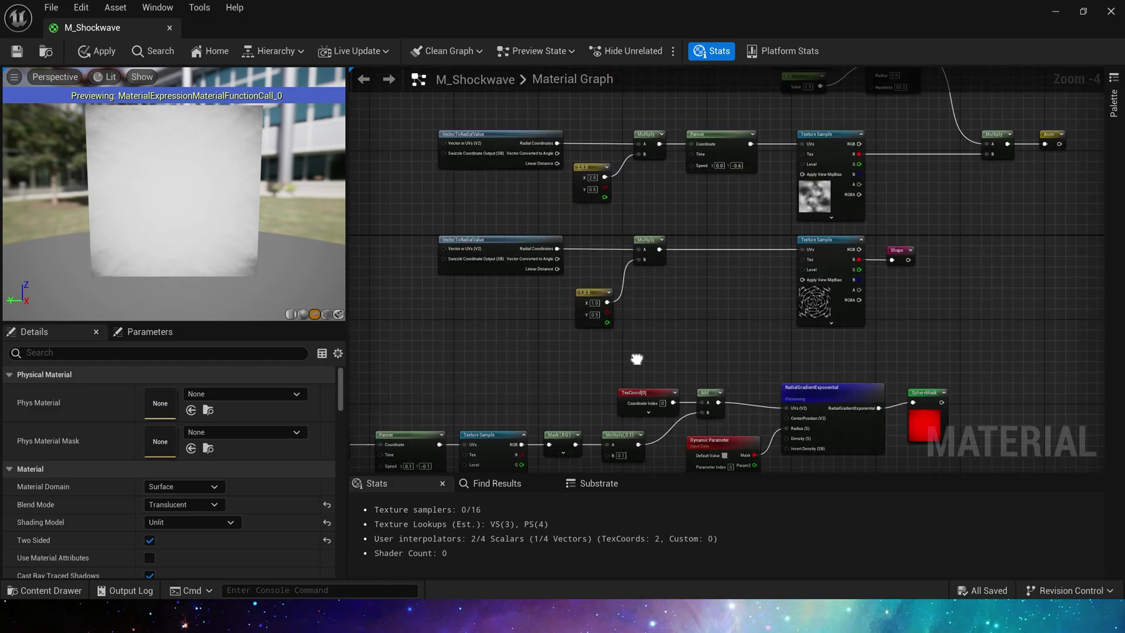
{"action": "scroll", "coordinate": [854, 285], "scroll_direction": "up", "scroll_amount": 2}
{"action": "left_click_drag", "start_coordinate": [972, 211], "coordinate": [885, 266]}
{"action": "left_click", "coordinate": [826, 278]}
{"action": "right_click_drag", "start_coordinate": [684, 305], "coordinate": [820, 288]}
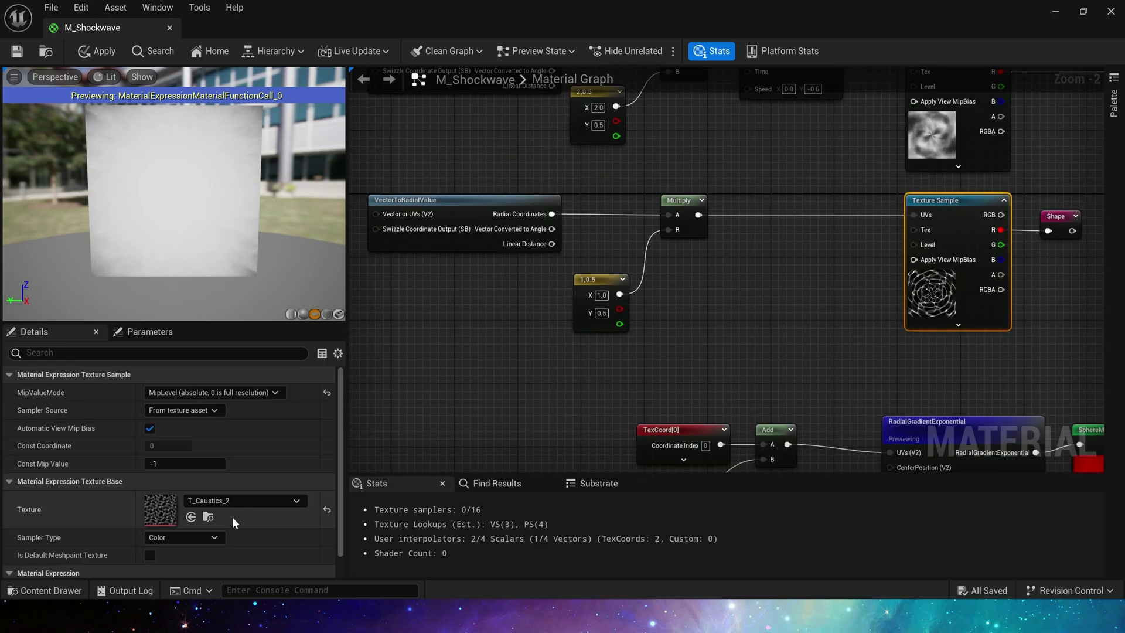
{"action": "left_click", "coordinate": [441, 420]}
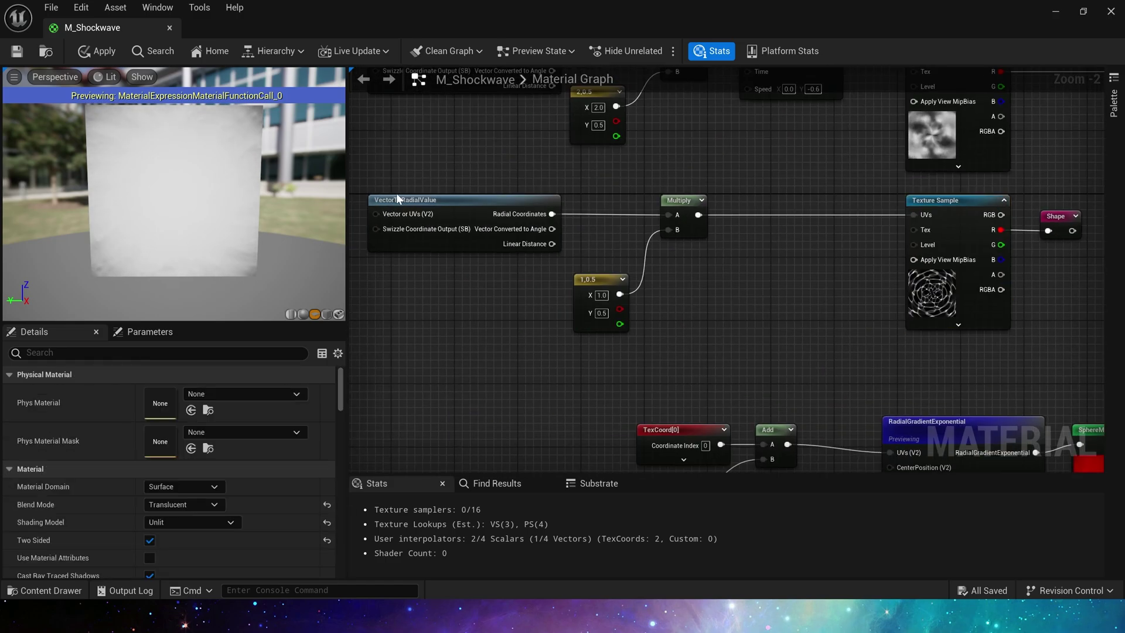
{"action": "left_click_drag", "start_coordinate": [674, 321], "coordinate": [574, 325]}
{"action": "left_click", "coordinate": [660, 287]}
{"action": "left_click_drag", "start_coordinate": [493, 186], "coordinate": [721, 285]}
{"action": "right_click_drag", "start_coordinate": [720, 286], "coordinate": [686, 430]}
{"action": "left_click", "coordinate": [689, 431]}
{"action": "right_click_drag", "start_coordinate": [780, 287], "coordinate": [389, 317]}
{"action": "left_click_drag", "start_coordinate": [743, 196], "coordinate": [886, 271]}
{"action": "left_click", "coordinate": [886, 271]}
Examine the T_Noise_Soft Texture Sample with its VectorToRadialValue, scaling constant and Panner nodes
{"action": "right_click_drag", "start_coordinate": [886, 272], "coordinate": [1064, 315]}
{"action": "right_click_drag", "start_coordinate": [852, 343], "coordinate": [904, 269]}
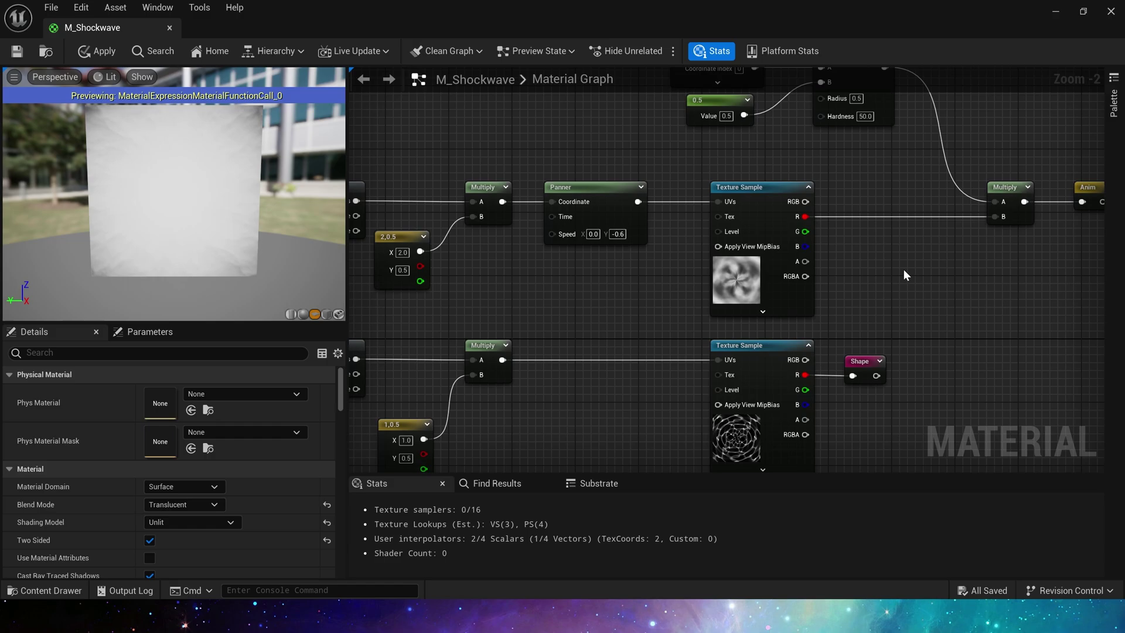
{"action": "right_click_drag", "start_coordinate": [894, 212], "coordinate": [903, 247]}
{"action": "left_click", "coordinate": [903, 247]}
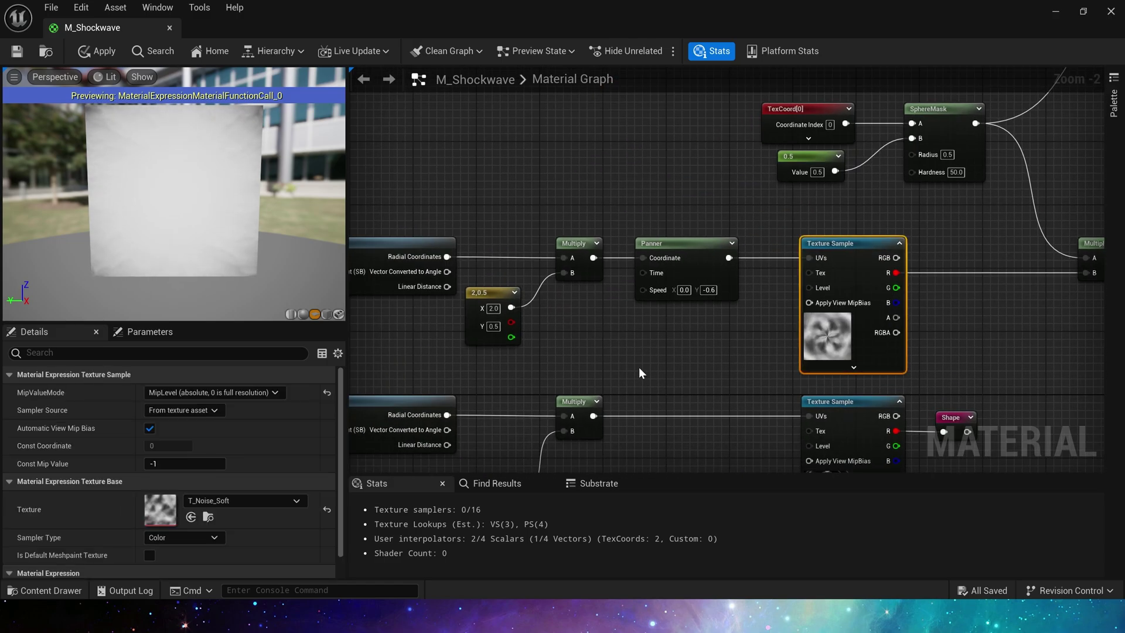
{"action": "right_click_drag", "start_coordinate": [639, 367], "coordinate": [783, 285]}
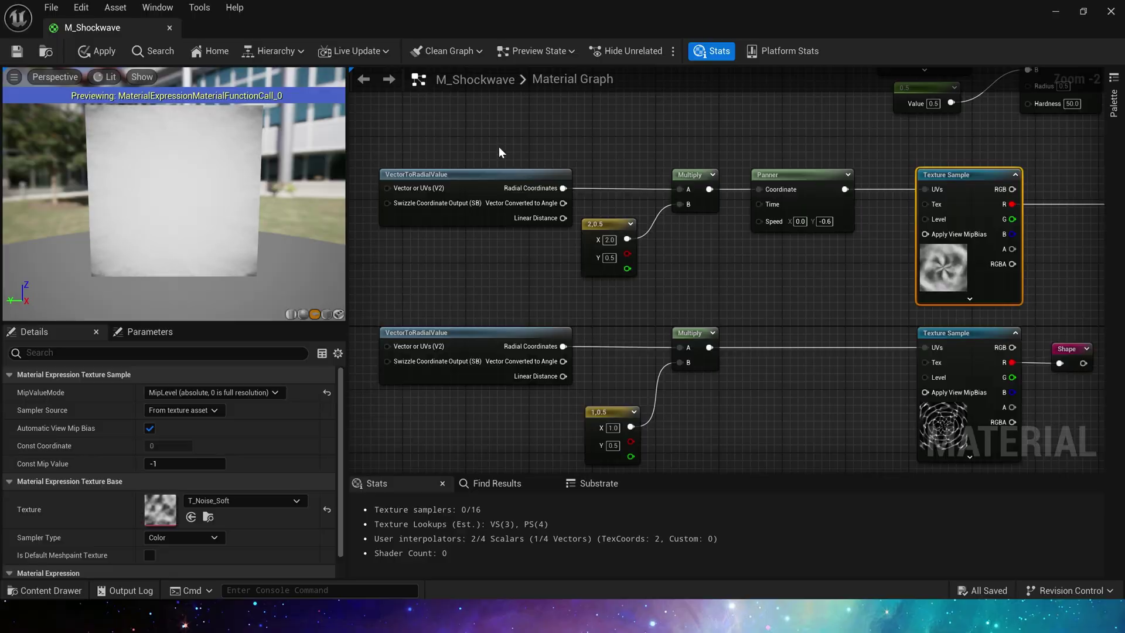
{"action": "left_click_drag", "start_coordinate": [498, 150], "coordinate": [706, 296]}
{"action": "left_click", "coordinate": [708, 298]}
{"action": "left_click", "coordinate": [597, 275]}
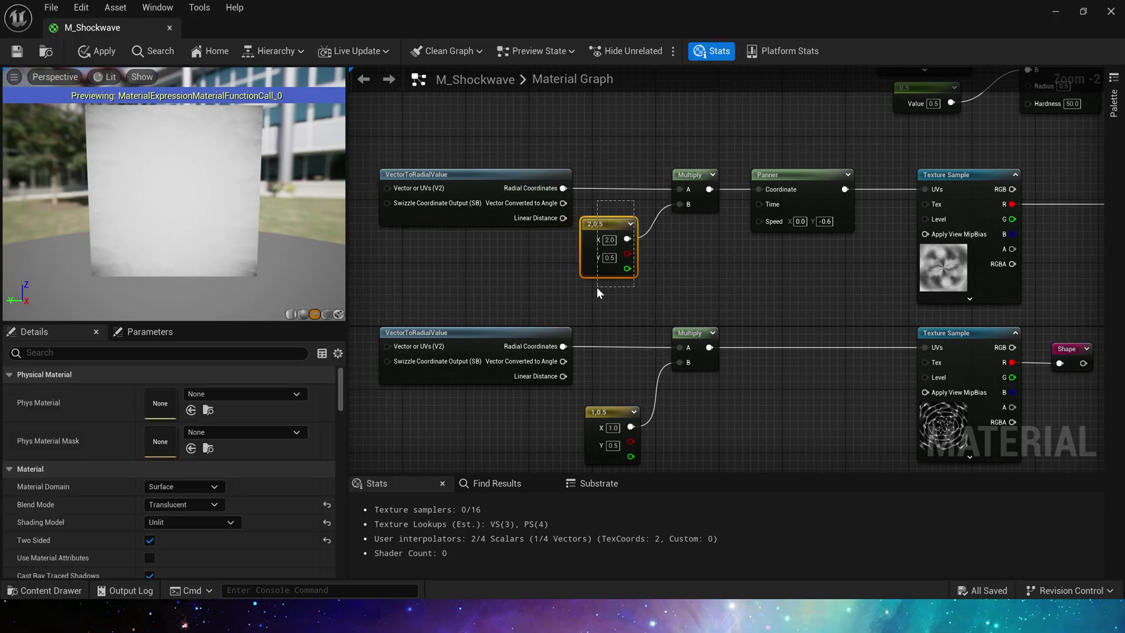
{"action": "right_click_drag", "start_coordinate": [728, 262], "coordinate": [627, 279]}
{"action": "left_click_drag", "start_coordinate": [745, 280], "coordinate": [745, 276]}
{"action": "right_click_drag", "start_coordinate": [765, 255], "coordinate": [638, 241]}
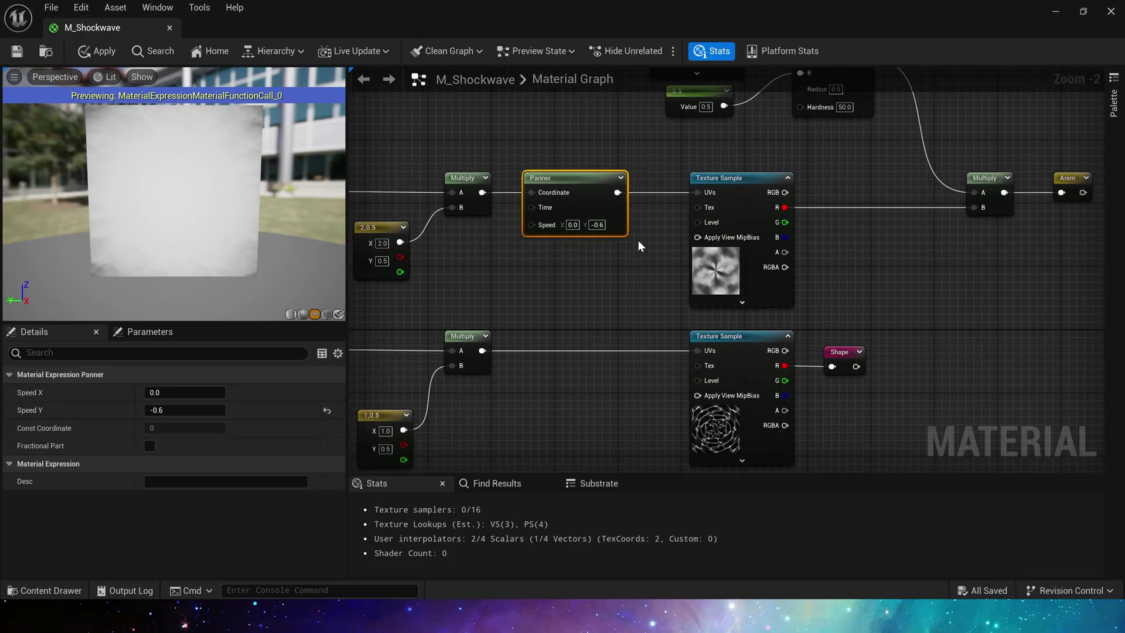
Expand the preview thumbnail of the SphereMask node that feeds the noise Multiply
{"action": "right_click_drag", "start_coordinate": [869, 237], "coordinate": [709, 257]}
{"action": "left_click", "coordinate": [710, 256]}
{"action": "right_click_drag", "start_coordinate": [717, 188], "coordinate": [698, 259]}
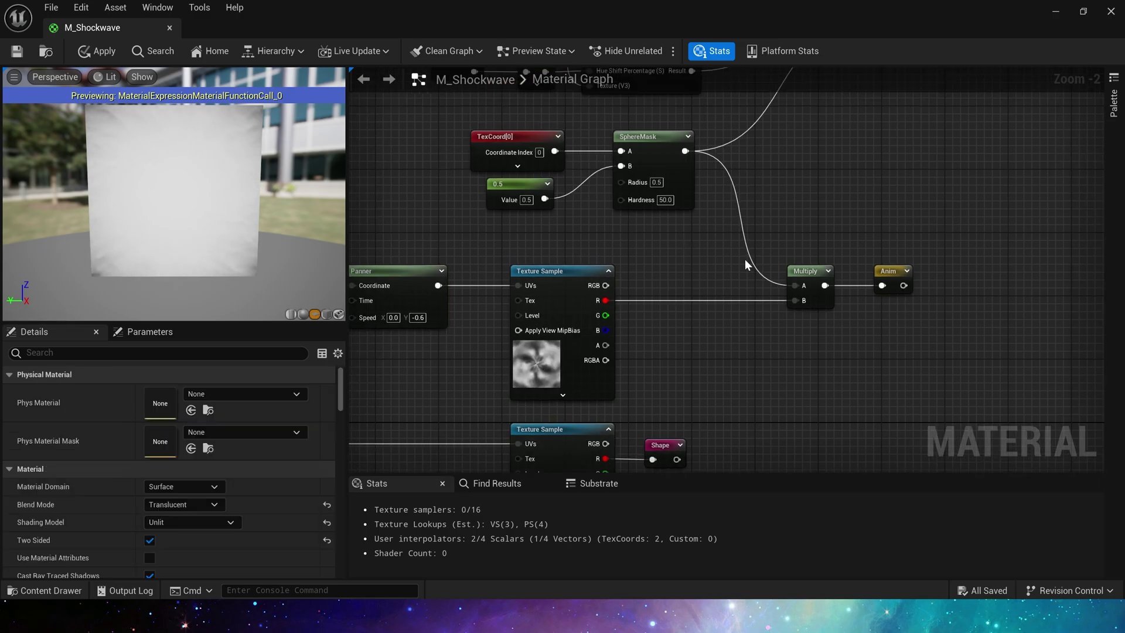
{"action": "left_click", "coordinate": [674, 138]}
{"action": "left_click", "coordinate": [688, 136]}
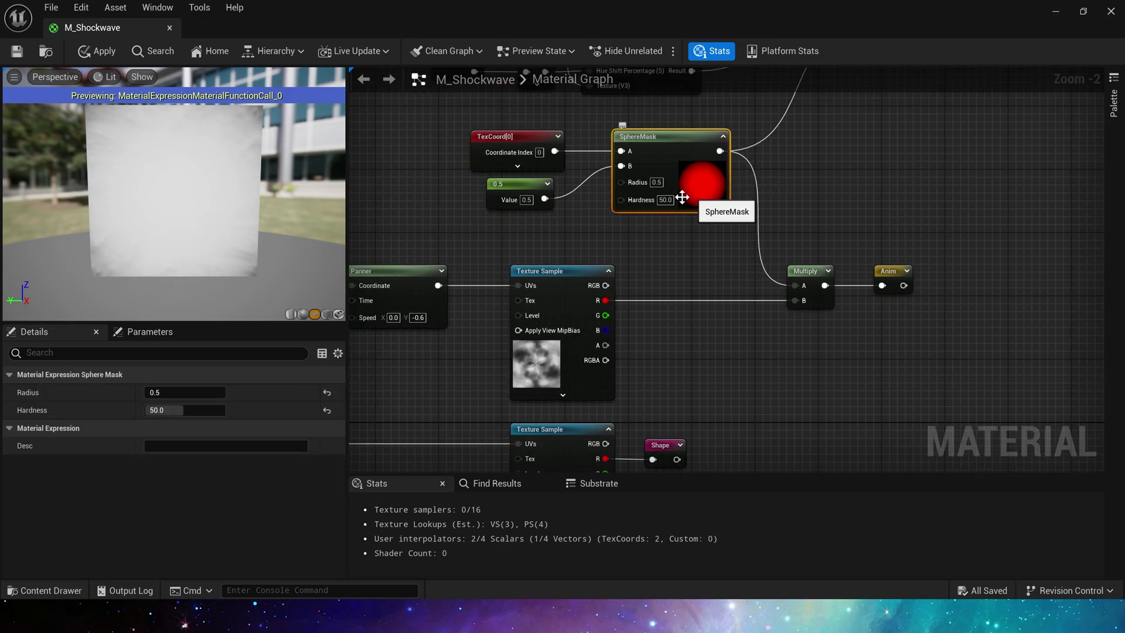
Add a RadialGradientExponential node beside the SphereMask, preview its output and return to the full material preview
{"action": "right_click", "coordinate": [769, 147]}
{"action": "type", "text": "radial"}
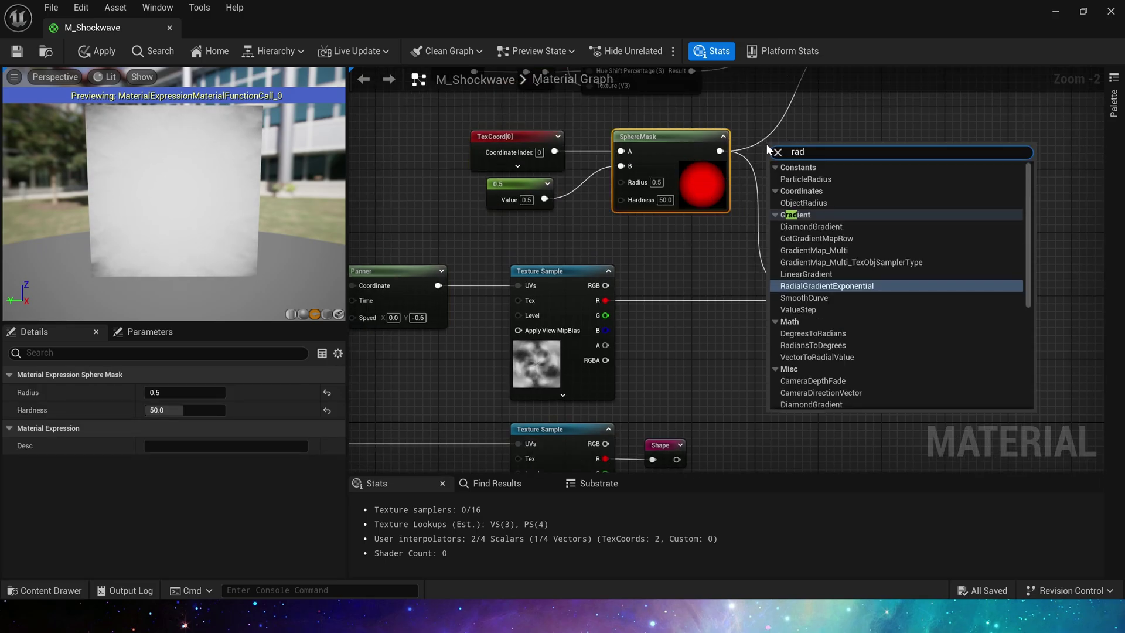
{"action": "key", "text": "Return"}
{"action": "right_click", "coordinate": [826, 150]}
{"action": "left_click", "coordinate": [870, 176]}
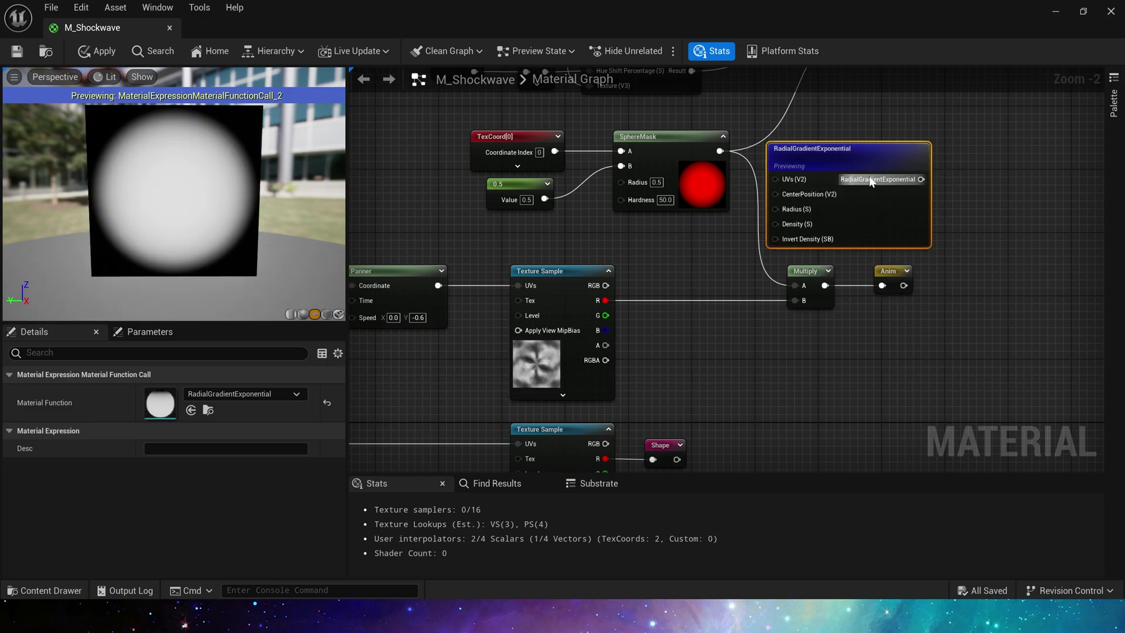
{"action": "right_click", "coordinate": [868, 139]}
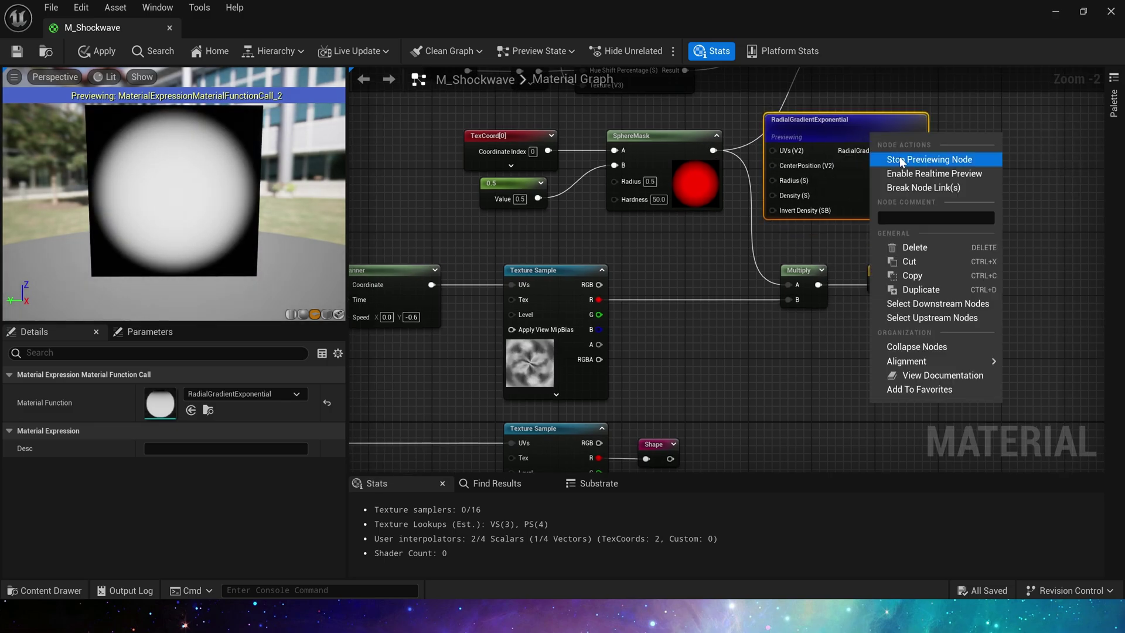
{"action": "left_click", "coordinate": [891, 156]}
Examine the Multiply feeding the Anim node, the RadialGradientExponential node and the chain leading to the material's Opacity input
{"action": "right_click_drag", "start_coordinate": [908, 231], "coordinate": [799, 202]}
{"action": "left_click_drag", "start_coordinate": [681, 217], "coordinate": [795, 306]}
{"action": "left_click", "coordinate": [795, 306]}
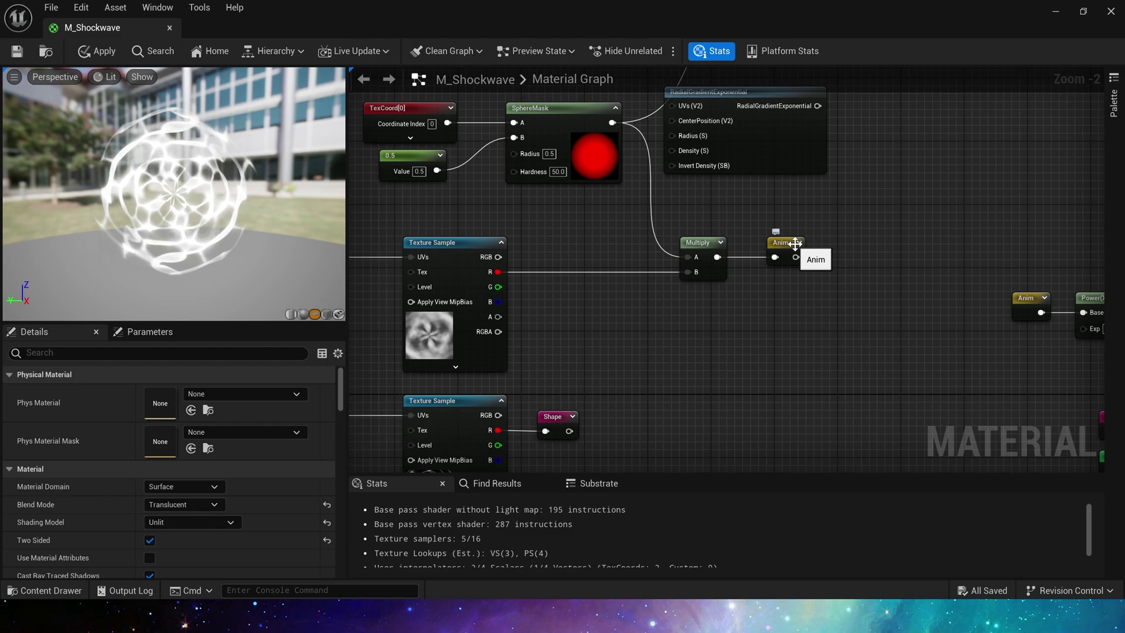
{"action": "left_click", "coordinate": [812, 243]}
{"action": "scroll", "coordinate": [856, 182], "scroll_direction": "down", "scroll_amount": 1}
{"action": "right_click_drag", "start_coordinate": [869, 153], "coordinate": [820, 286]}
{"action": "left_click_drag", "start_coordinate": [734, 242], "coordinate": [762, 266]}
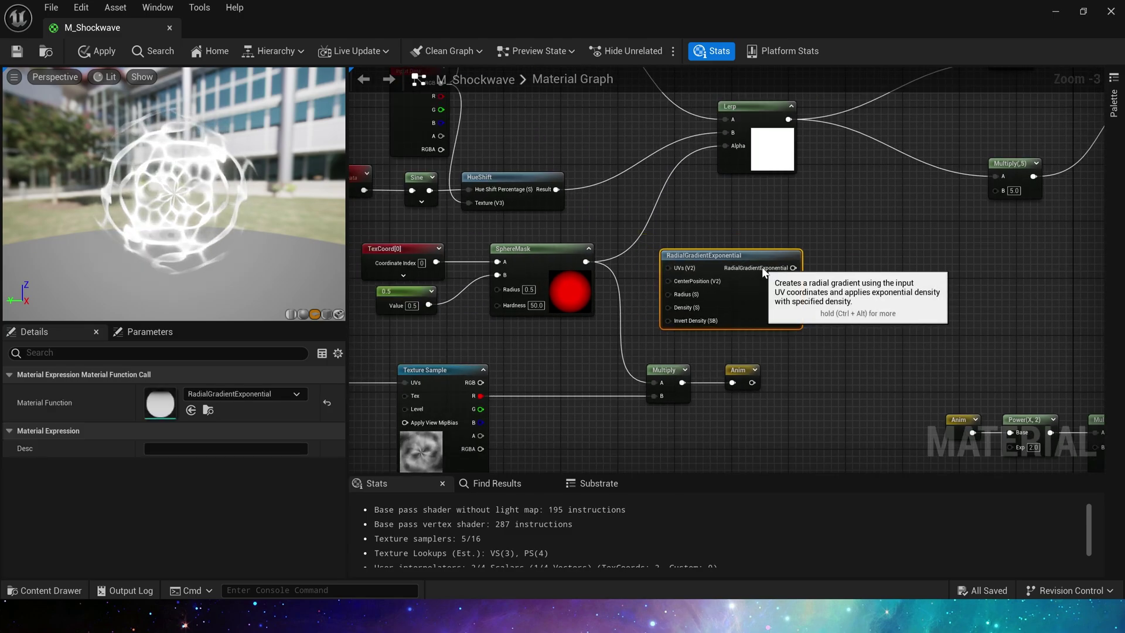
{"action": "right_click_drag", "start_coordinate": [946, 383], "coordinate": [624, 188]}
{"action": "right_click_drag", "start_coordinate": [732, 176], "coordinate": [217, 155]}
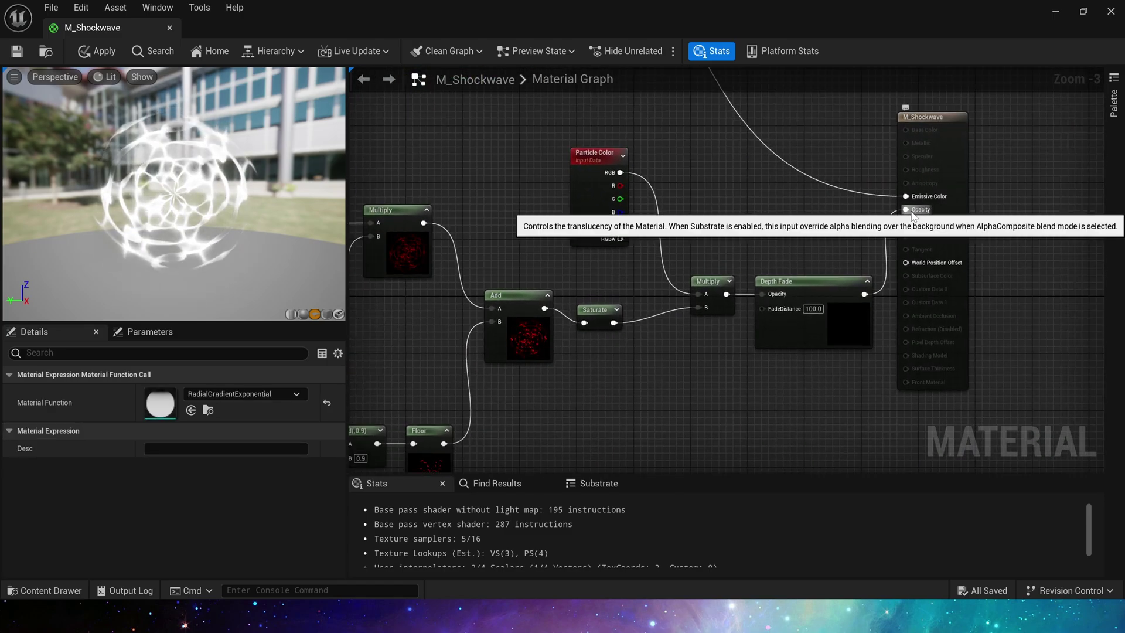
Examine how the Anim value passes through Power(X, 2) and Multiply(,7) into the Multiply node of the upper opacity branch
{"action": "right_click_drag", "start_coordinate": [565, 231], "coordinate": [1017, 180]}
{"action": "left_click", "coordinate": [583, 164]}
{"action": "scroll", "coordinate": [610, 173], "scroll_direction": "up", "scroll_amount": 3}
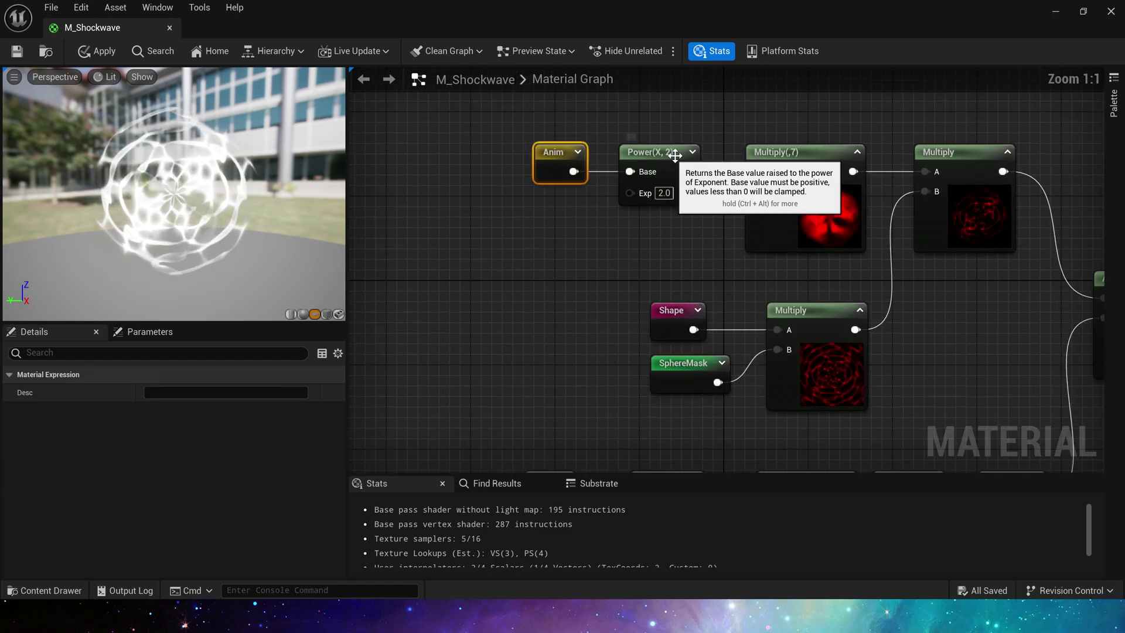
{"action": "left_click", "coordinate": [738, 152]}
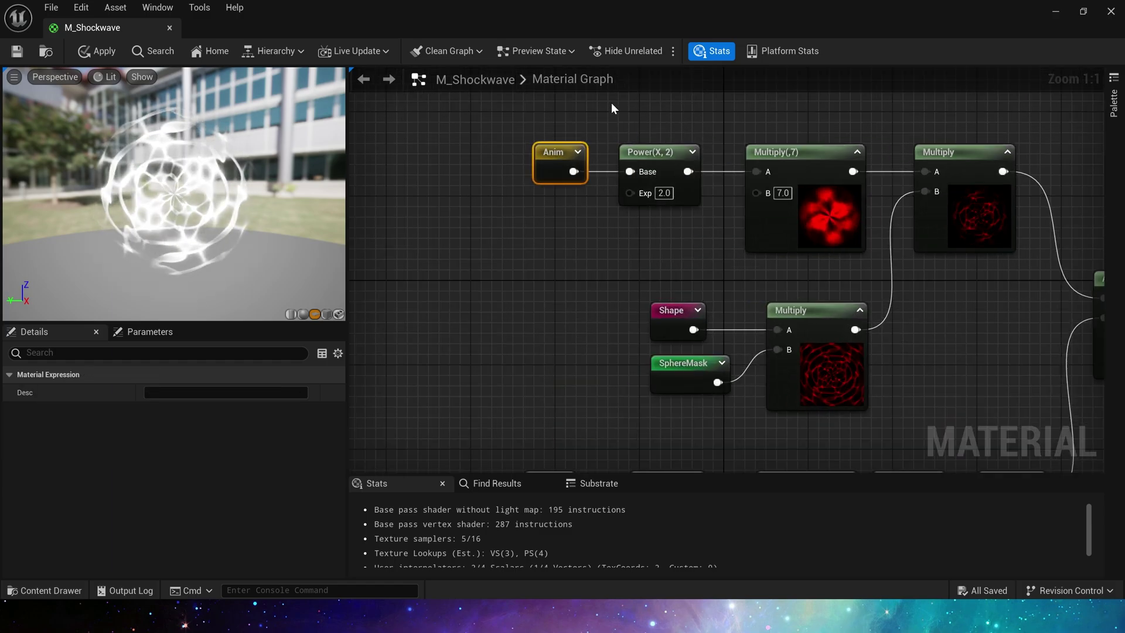
{"action": "left_click_drag", "start_coordinate": [607, 110], "coordinate": [907, 263]}
{"action": "left_click", "coordinate": [912, 263]}
{"action": "right_click_drag", "start_coordinate": [914, 263], "coordinate": [799, 235]}
{"action": "left_click", "coordinate": [840, 122]}
{"action": "right_click_drag", "start_coordinate": [767, 277], "coordinate": [828, 213]}
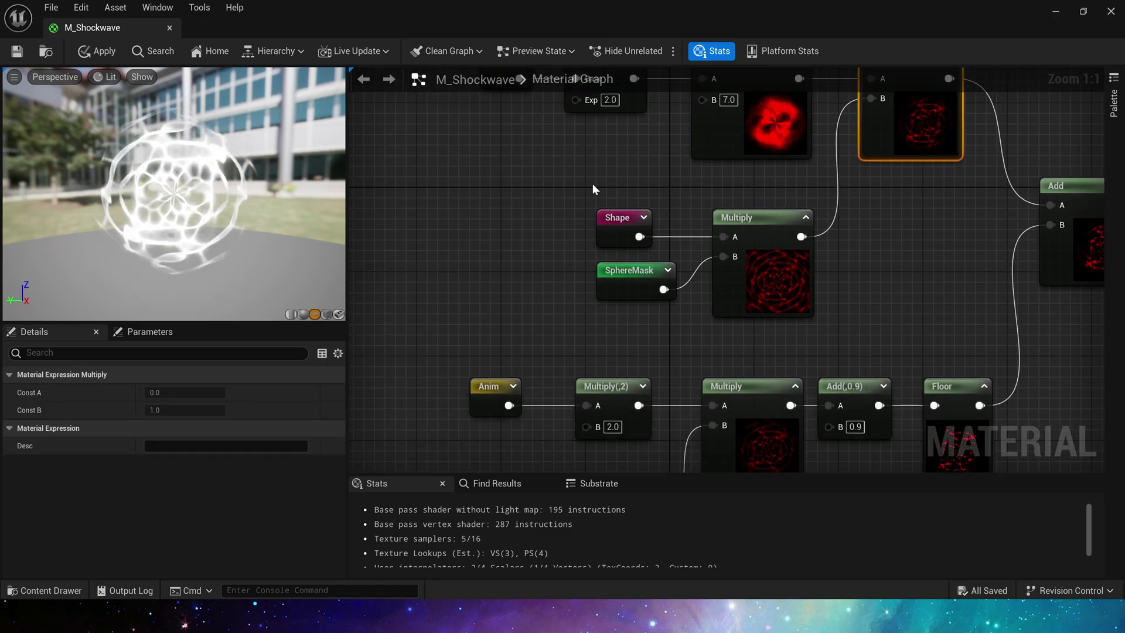
Examine the Shape and SphereMask product, and preview the Multiply that combines it with the animated noise
{"action": "left_click", "coordinate": [611, 221]}
{"action": "left_click", "coordinate": [630, 284]}
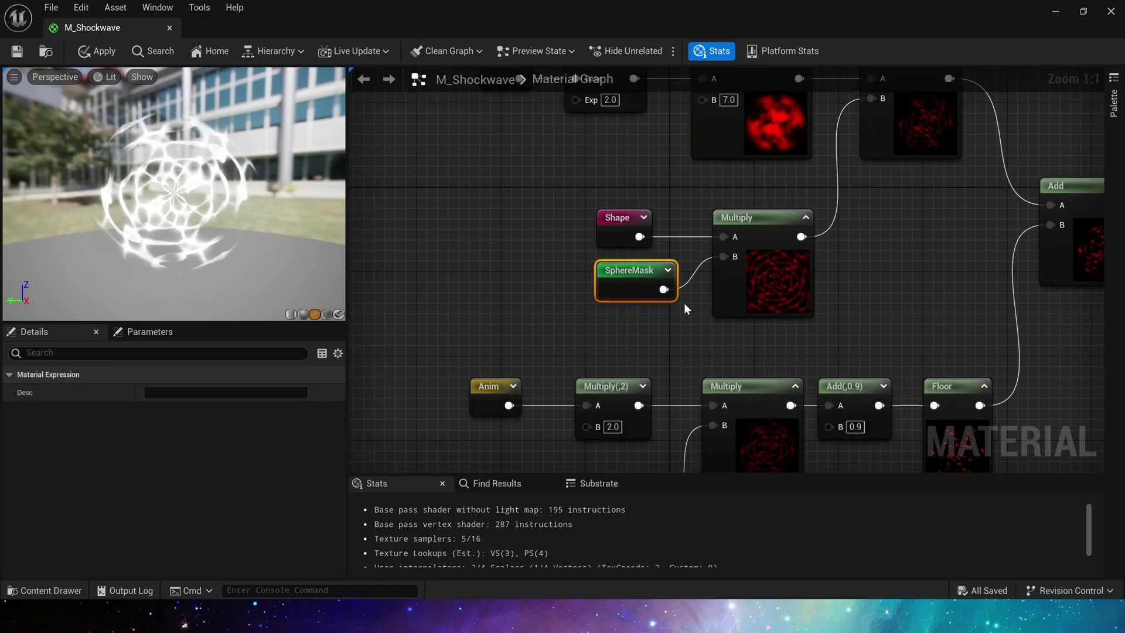
{"action": "right_click_drag", "start_coordinate": [702, 202], "coordinate": [678, 211]}
{"action": "left_click_drag", "start_coordinate": [585, 192], "coordinate": [678, 269]}
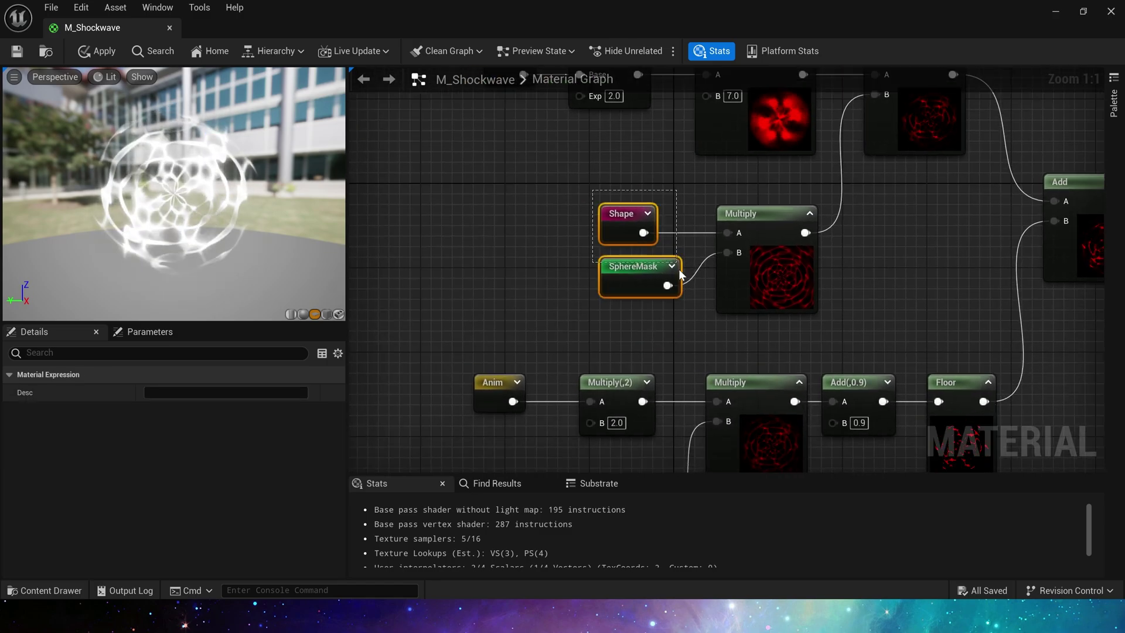
{"action": "left_click", "coordinate": [806, 225]}
{"action": "right_click_drag", "start_coordinate": [924, 181], "coordinate": [785, 241]}
{"action": "left_click", "coordinate": [791, 217]}
{"action": "key", "text": "space"}
Examine the lower opacity branch that combines Anim, Multiply(,2), Shape and SphereMask before Add(,0.9) and Floor
{"action": "right_click_drag", "start_coordinate": [569, 415], "coordinate": [700, 158]}
{"action": "left_click_drag", "start_coordinate": [422, 174], "coordinate": [1004, 368]}
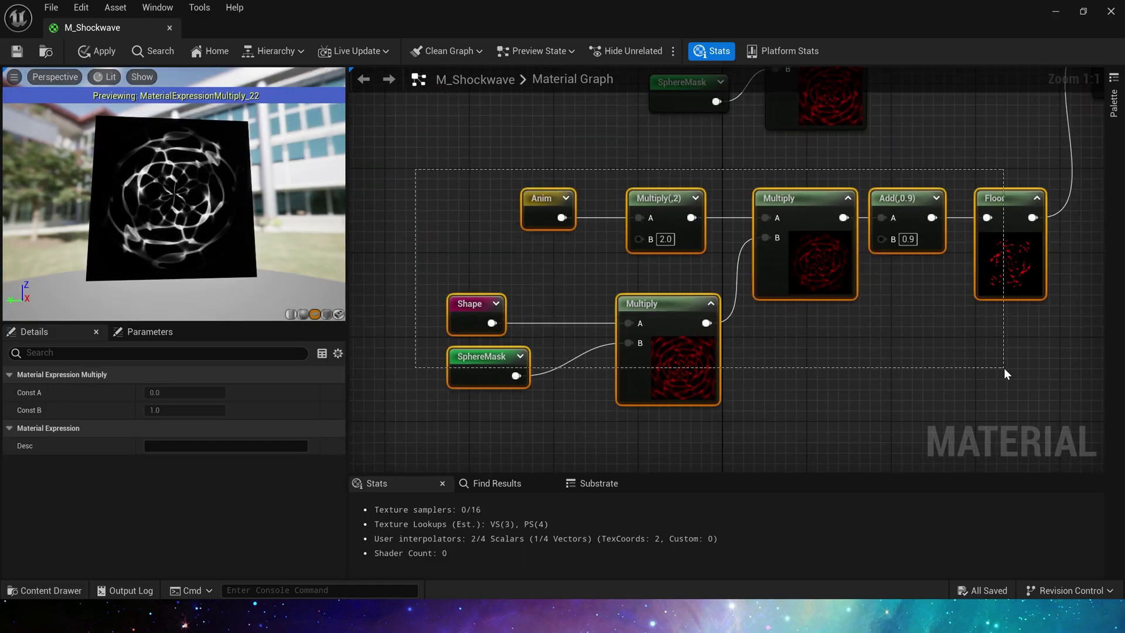
{"action": "left_click", "coordinate": [838, 325]}
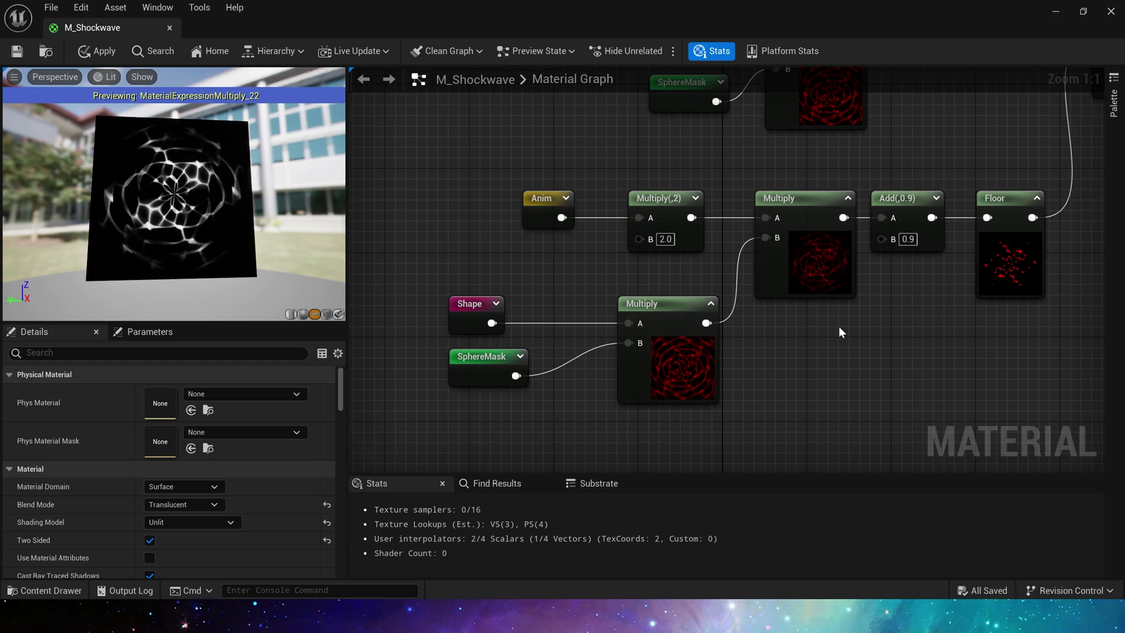
{"action": "right_click_drag", "start_coordinate": [766, 322], "coordinate": [722, 302]}
{"action": "left_click_drag", "start_coordinate": [584, 152], "coordinate": [645, 222]}
{"action": "left_click", "coordinate": [654, 241]}
{"action": "right_click_drag", "start_coordinate": [819, 150], "coordinate": [742, 147]}
{"action": "left_click_drag", "start_coordinate": [747, 134], "coordinate": [834, 252]}
Preview the Floor node's output, followed by the Add node that combines both opacity branches
{"action": "right_click_drag", "start_coordinate": [885, 187], "coordinate": [777, 221]}
{"action": "right_click", "coordinate": [771, 218]}
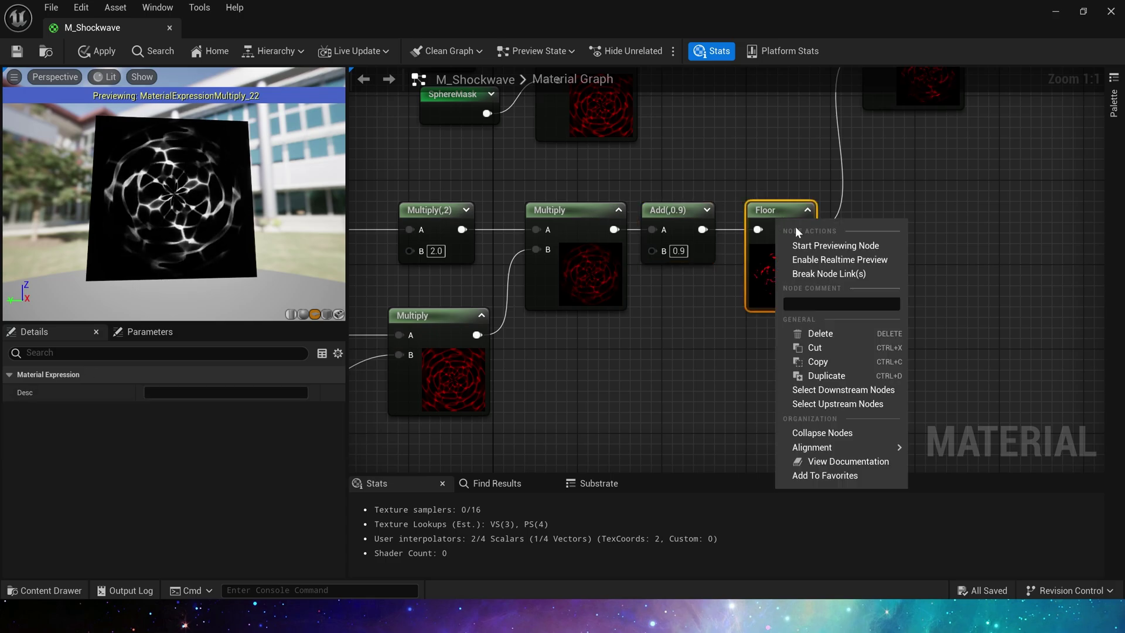
{"action": "left_click", "coordinate": [825, 247]}
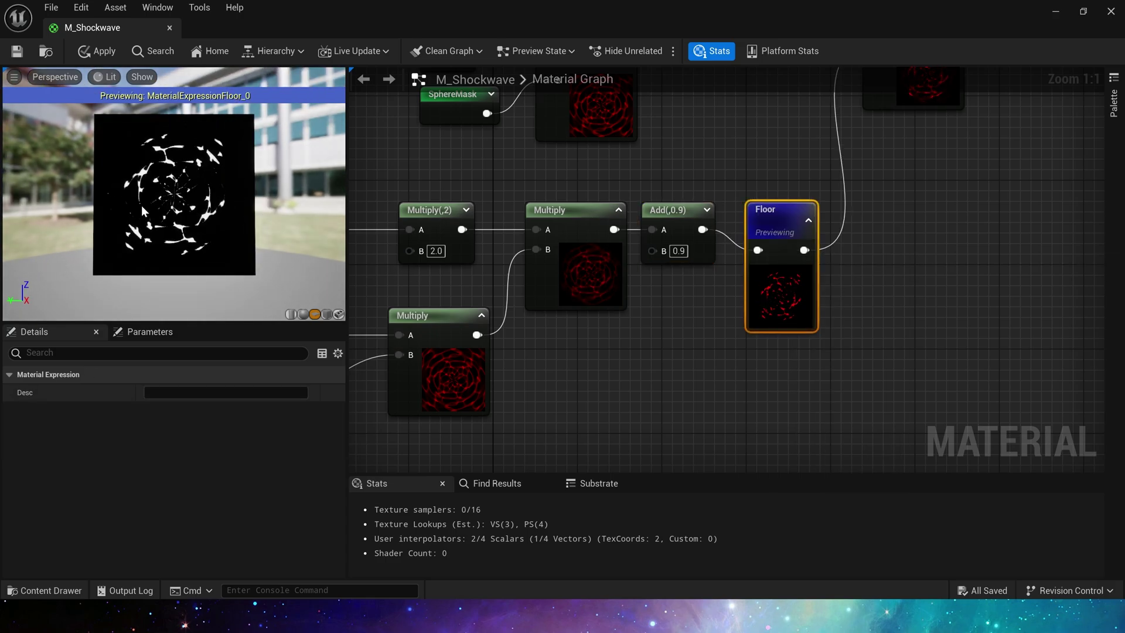
{"action": "right_click_drag", "start_coordinate": [796, 146], "coordinate": [678, 324]}
{"action": "right_click", "coordinate": [795, 200]}
{"action": "left_click", "coordinate": [829, 227]}
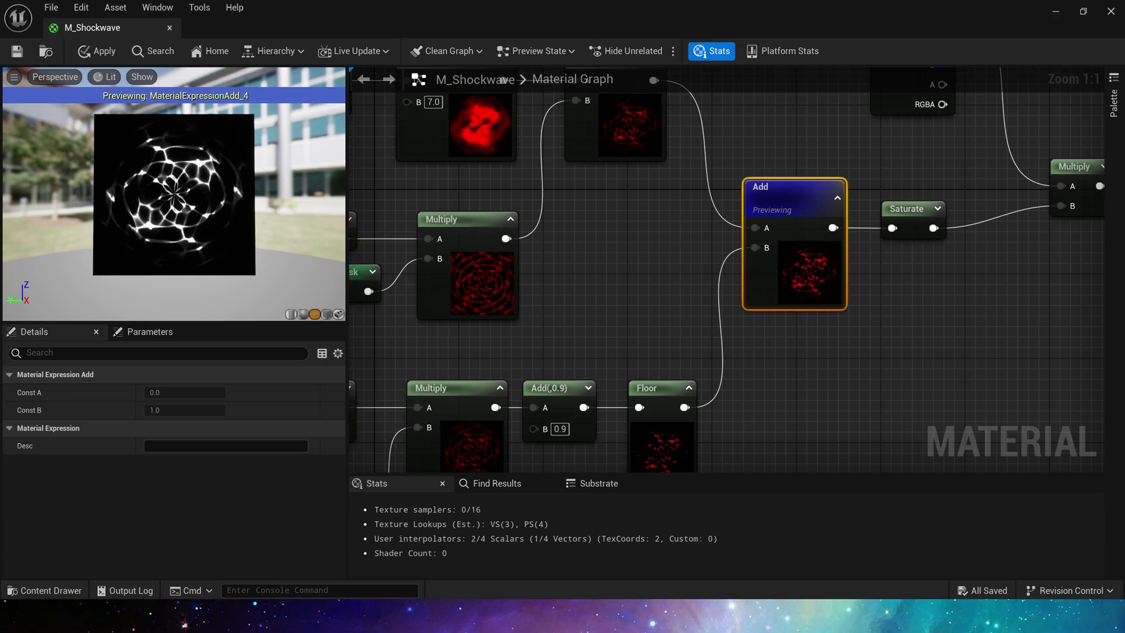
Connect the Particle Color node's A output to input A of the Multiply feeding Depth Fade, replacing the RGB link
{"action": "right_click_drag", "start_coordinate": [926, 245], "coordinate": [817, 300]}
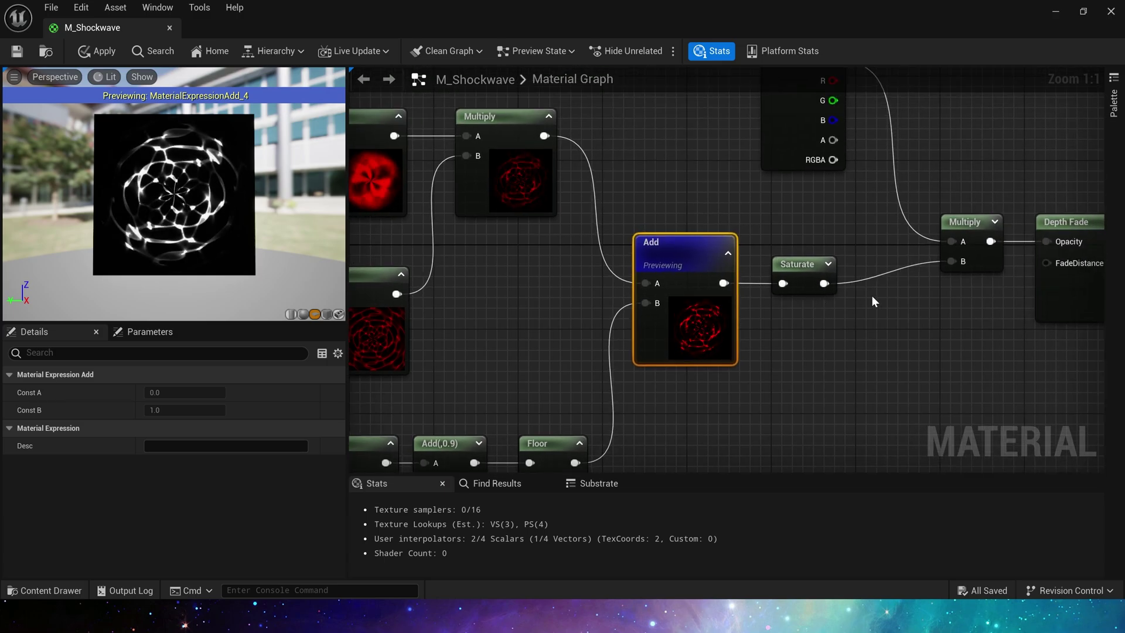
{"action": "right_click_drag", "start_coordinate": [890, 285], "coordinate": [729, 339]}
{"action": "left_click", "coordinate": [713, 311]}
{"action": "left_click", "coordinate": [758, 150]}
{"action": "right_click_drag", "start_coordinate": [780, 160], "coordinate": [674, 222]}
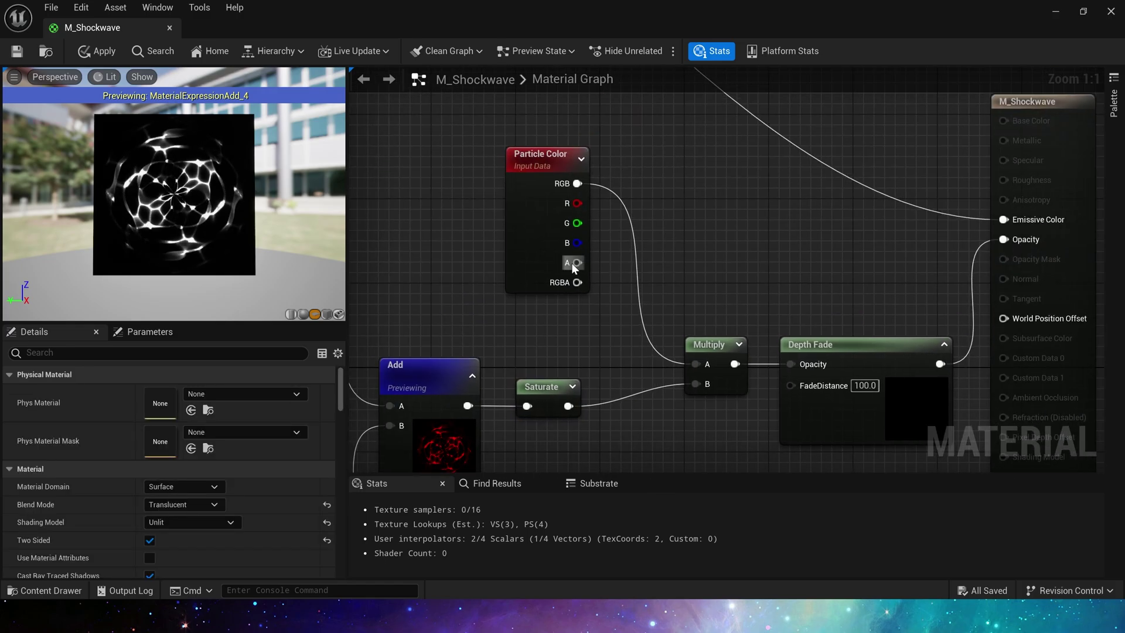
{"action": "left_click_drag", "start_coordinate": [574, 262], "coordinate": [693, 364]}
{"action": "left_click_drag", "start_coordinate": [680, 219], "coordinate": [858, 391]}
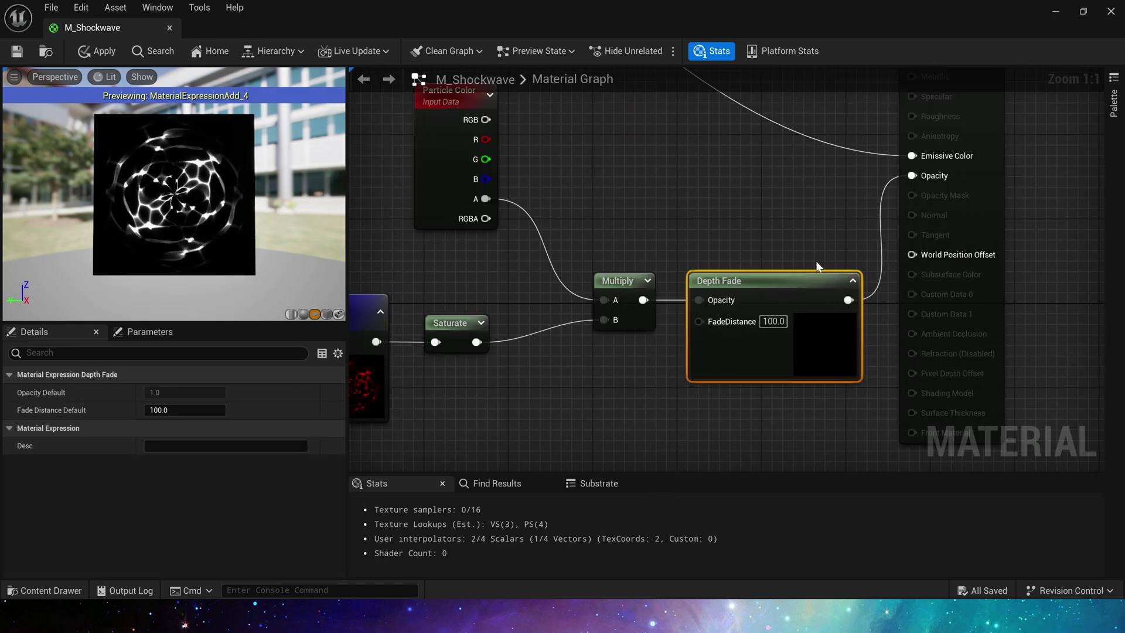
{"action": "left_click", "coordinate": [818, 252]}
Examine the TexCoord, 0.5 constant and SphereMask nodes that drive the Alpha of the color Lerp
{"action": "scroll", "coordinate": [729, 210], "scroll_direction": "down", "scroll_amount": 4}
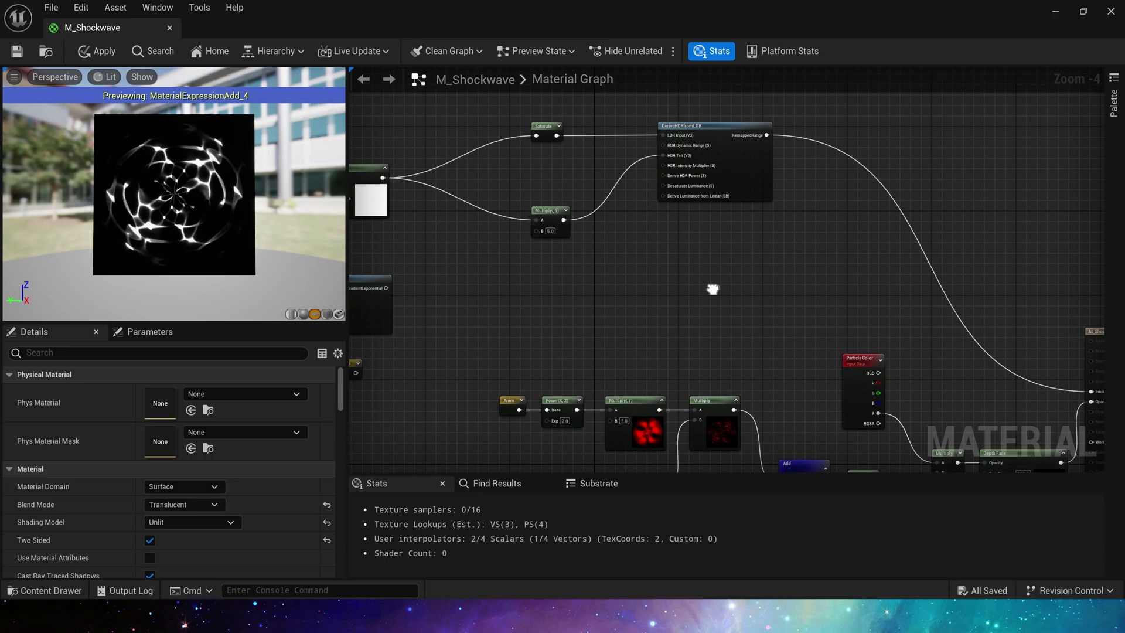
{"action": "right_click_drag", "start_coordinate": [387, 232], "coordinate": [961, 316]}
{"action": "right_click_drag", "start_coordinate": [649, 338], "coordinate": [742, 335]}
{"action": "scroll", "coordinate": [742, 334], "scroll_direction": "up", "scroll_amount": 2}
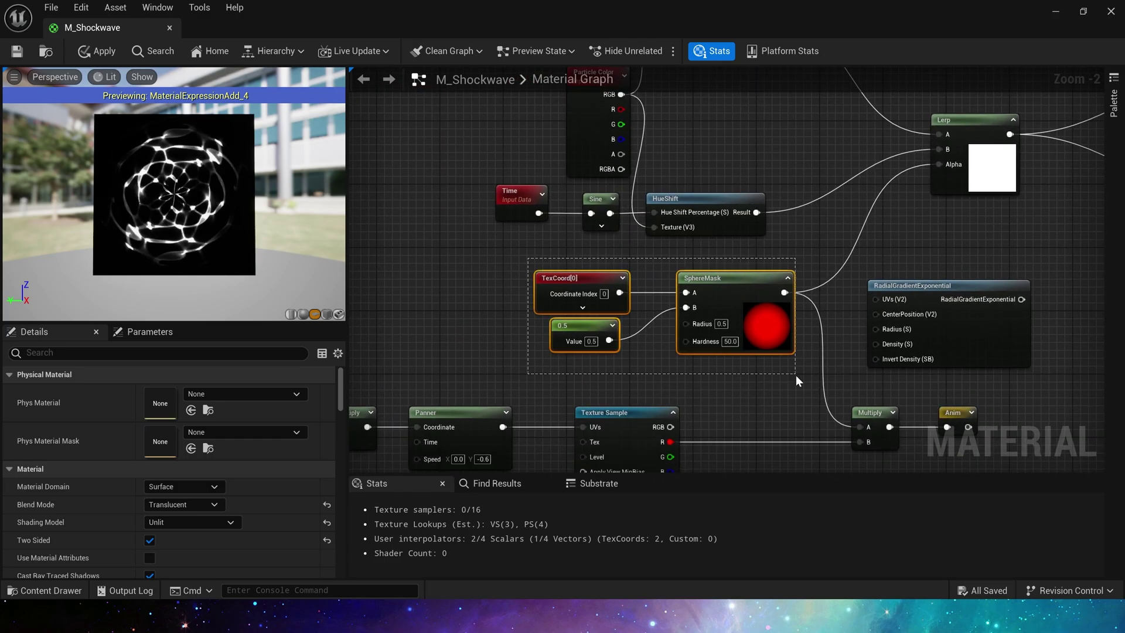
{"action": "left_click_drag", "start_coordinate": [796, 375], "coordinate": [796, 372]}
Examine the lower Time, Sine and HueShift chain that shifts Particle Color, including the Period of its Sine node
{"action": "right_click_drag", "start_coordinate": [683, 122], "coordinate": [727, 245]}
{"action": "left_click", "coordinate": [726, 245]}
{"action": "scroll", "coordinate": [796, 236], "scroll_direction": "up", "scroll_amount": 1}
{"action": "right_click_drag", "start_coordinate": [912, 249], "coordinate": [854, 230]}
{"action": "right_click_drag", "start_coordinate": [649, 175], "coordinate": [718, 250]}
{"action": "left_click_drag", "start_coordinate": [461, 201], "coordinate": [731, 121]}
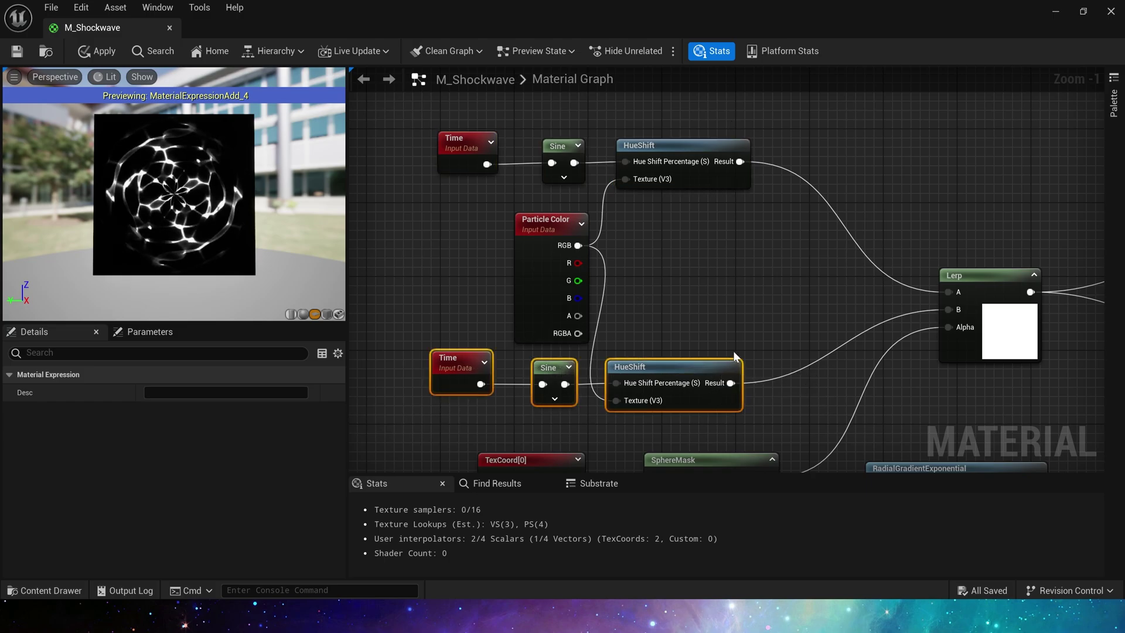
{"action": "left_click", "coordinate": [760, 270]}
{"action": "right_click_drag", "start_coordinate": [856, 408], "coordinate": [829, 312]}
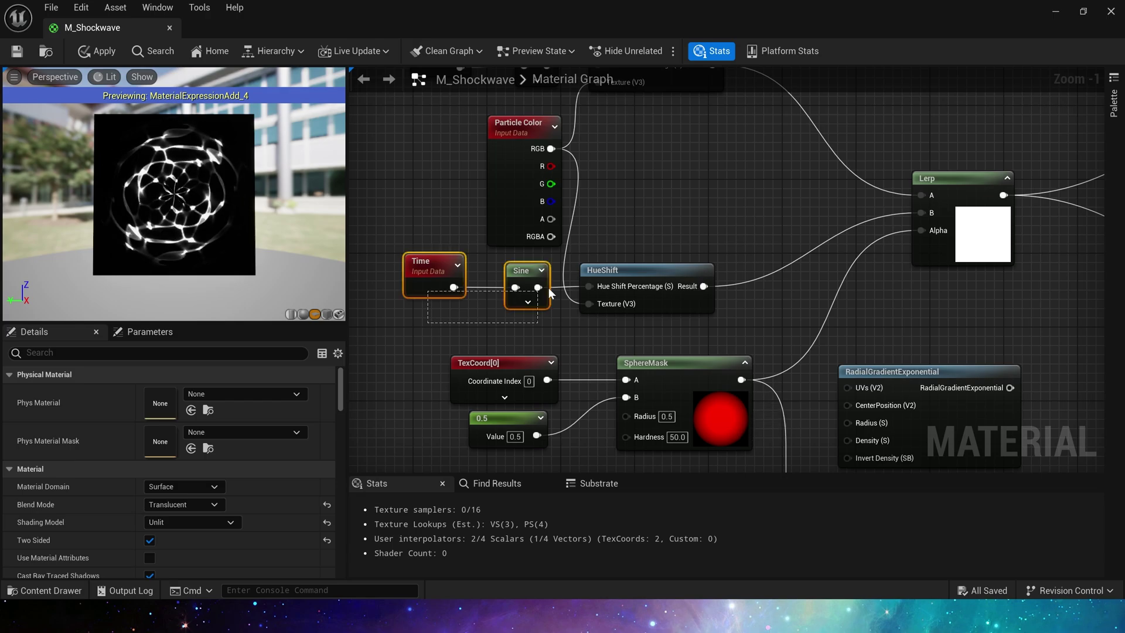
{"action": "left_click_drag", "start_coordinate": [549, 288], "coordinate": [550, 286]}
{"action": "left_click_drag", "start_coordinate": [441, 321], "coordinate": [550, 280]}
{"action": "left_click", "coordinate": [618, 266]}
{"action": "left_click", "coordinate": [506, 220]}
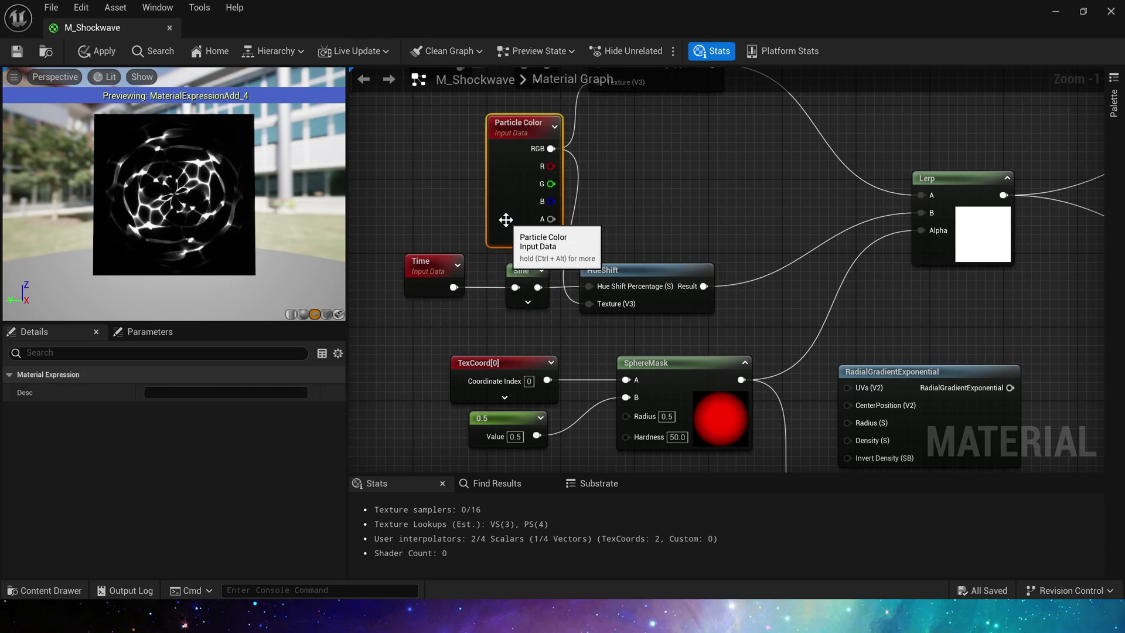
{"action": "left_click", "coordinate": [508, 271]}
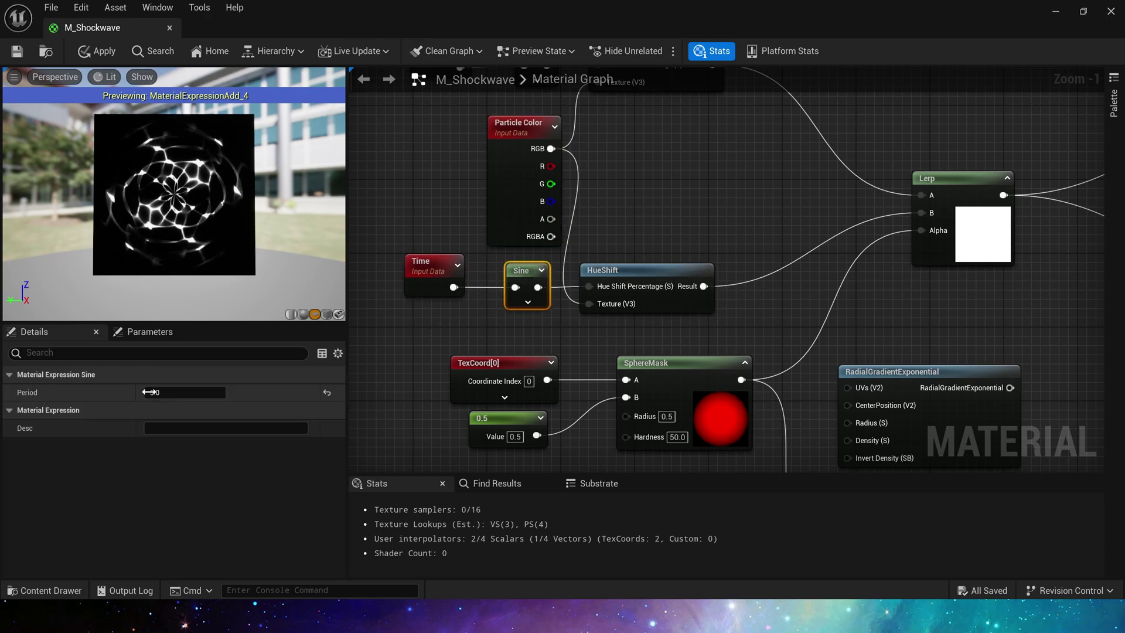
Inspect the upper Sine node's Period and the Time, Sine and HueShift chain feeding input A of the Lerp
{"action": "left_click", "coordinate": [631, 220]}
{"action": "right_click_drag", "start_coordinate": [631, 221], "coordinate": [612, 320]}
{"action": "left_click", "coordinate": [515, 148]}
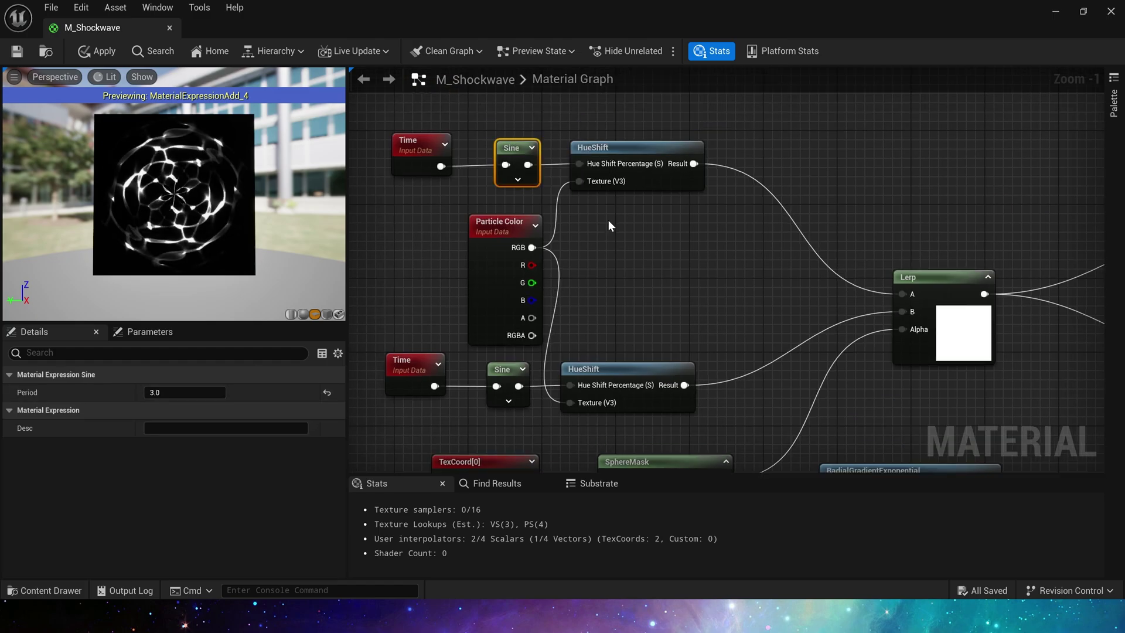
{"action": "left_click_drag", "start_coordinate": [377, 118], "coordinate": [713, 196]}
{"action": "right_click_drag", "start_coordinate": [683, 245], "coordinate": [689, 224]}
{"action": "left_click", "coordinate": [696, 203]}
{"action": "left_click_drag", "start_coordinate": [769, 205], "coordinate": [425, 126]}
{"action": "left_click", "coordinate": [505, 144]}
Trace the Lerp output through Saturate, Multiply(,5) and DeriveHDRfromLDR to the Emissive Color input
{"action": "right_click_drag", "start_coordinate": [927, 238], "coordinate": [543, 233]}
{"action": "left_click_drag", "start_coordinate": [812, 185], "coordinate": [815, 188]}
{"action": "right_click_drag", "start_coordinate": [703, 208], "coordinate": [518, 222]}
{"action": "left_click_drag", "start_coordinate": [701, 119], "coordinate": [876, 193]}
{"action": "right_click_drag", "start_coordinate": [811, 142], "coordinate": [688, 128]}
{"action": "left_click", "coordinate": [475, 253]}
{"action": "right_click_drag", "start_coordinate": [473, 254], "coordinate": [705, 186]}
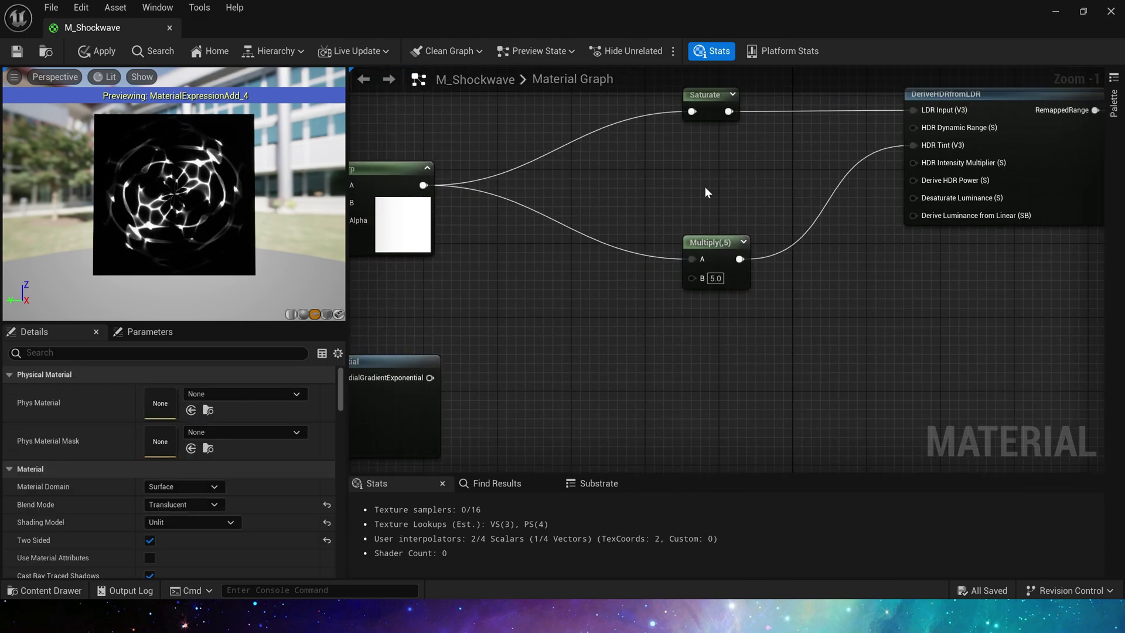
{"action": "left_click_drag", "start_coordinate": [676, 278], "coordinate": [667, 309]}
{"action": "right_click_drag", "start_coordinate": [825, 219], "coordinate": [657, 262]}
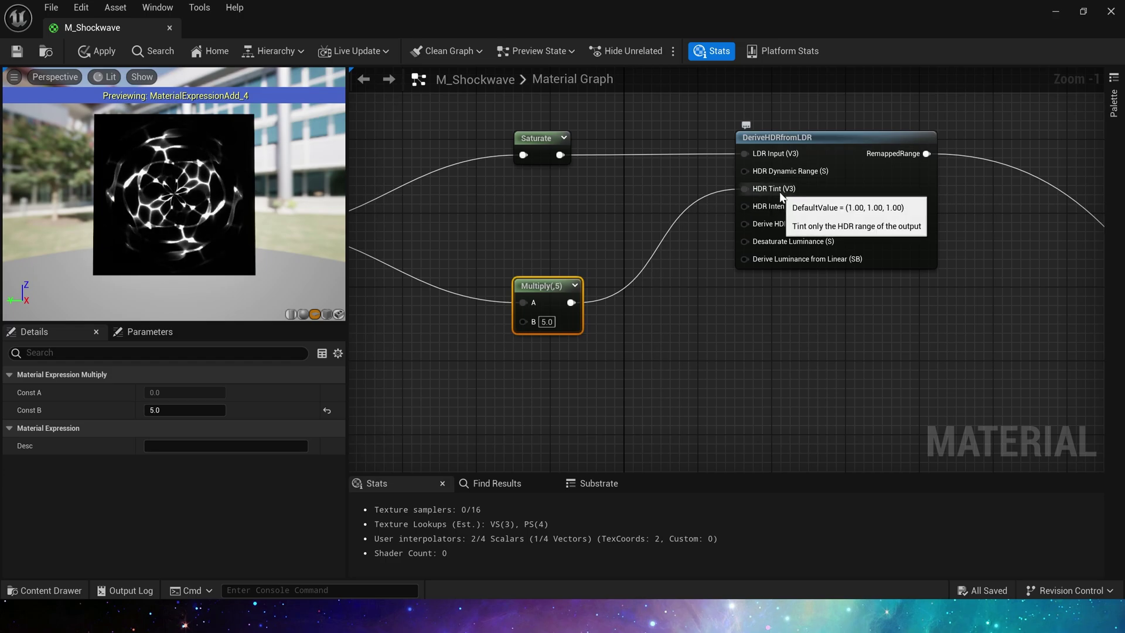
{"action": "scroll", "coordinate": [775, 198], "scroll_direction": "down", "scroll_amount": 1}
{"action": "right_click_drag", "start_coordinate": [978, 256], "coordinate": [803, 235]}
{"action": "right_click_drag", "start_coordinate": [968, 377], "coordinate": [746, 214]}
{"action": "right_click_drag", "start_coordinate": [934, 352], "coordinate": [819, 261]}
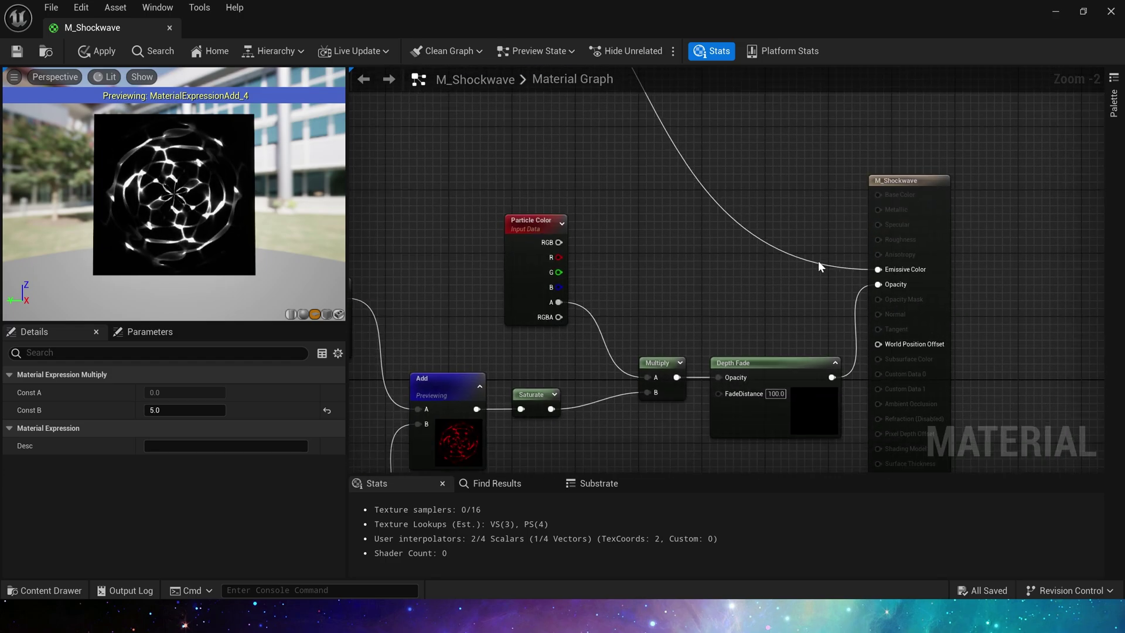
Stop previewing the Add node that combines both opacity branches
{"action": "left_click", "coordinate": [815, 264]}
{"action": "scroll", "coordinate": [789, 273], "scroll_direction": "down", "scroll_amount": 1}
{"action": "right_click_drag", "start_coordinate": [698, 275], "coordinate": [675, 262]}
{"action": "right_click", "coordinate": [628, 306]}
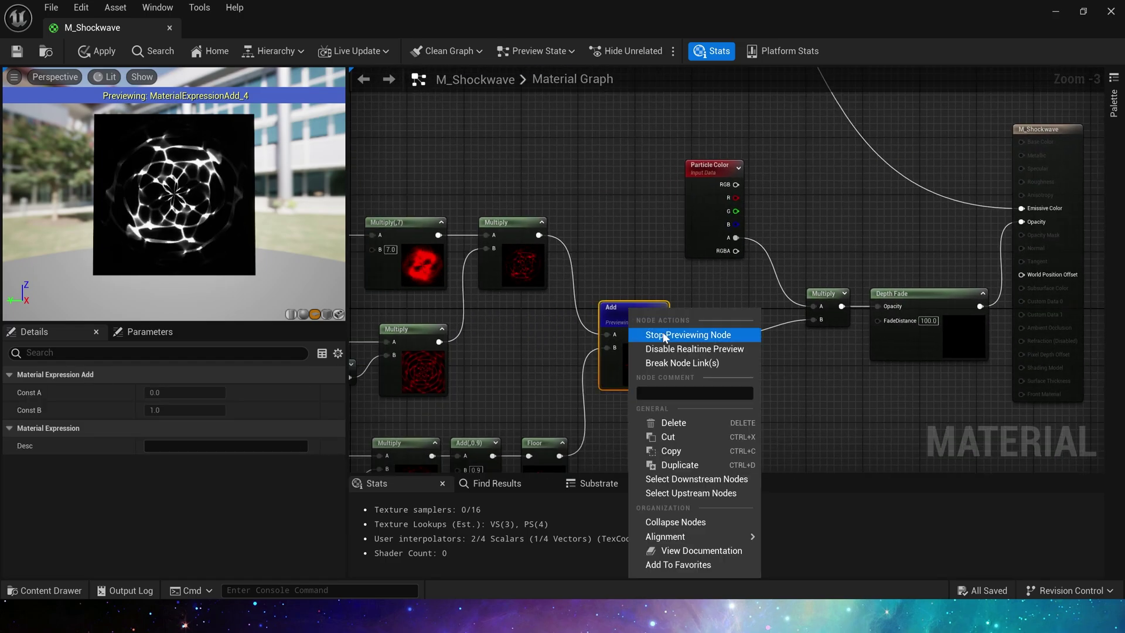
{"action": "left_click", "coordinate": [663, 333]}
Review the VectorToRadialValue node feeding the panned noise texture, and save the M_Shockwave material
{"action": "scroll", "coordinate": [535, 202], "scroll_direction": "down", "scroll_amount": 2}
{"action": "right_click_drag", "start_coordinate": [375, 243], "coordinate": [801, 247]}
{"action": "scroll", "coordinate": [626, 237], "scroll_direction": "up", "scroll_amount": 2}
{"action": "right_click_drag", "start_coordinate": [539, 188], "coordinate": [855, 225]}
{"action": "scroll", "coordinate": [747, 201], "scroll_direction": "up", "scroll_amount": 3}
{"action": "left_click_drag", "start_coordinate": [461, 191], "coordinate": [727, 352]}
{"action": "left_click", "coordinate": [705, 336]}
{"action": "scroll", "coordinate": [666, 203], "scroll_direction": "down", "scroll_amount": 2}
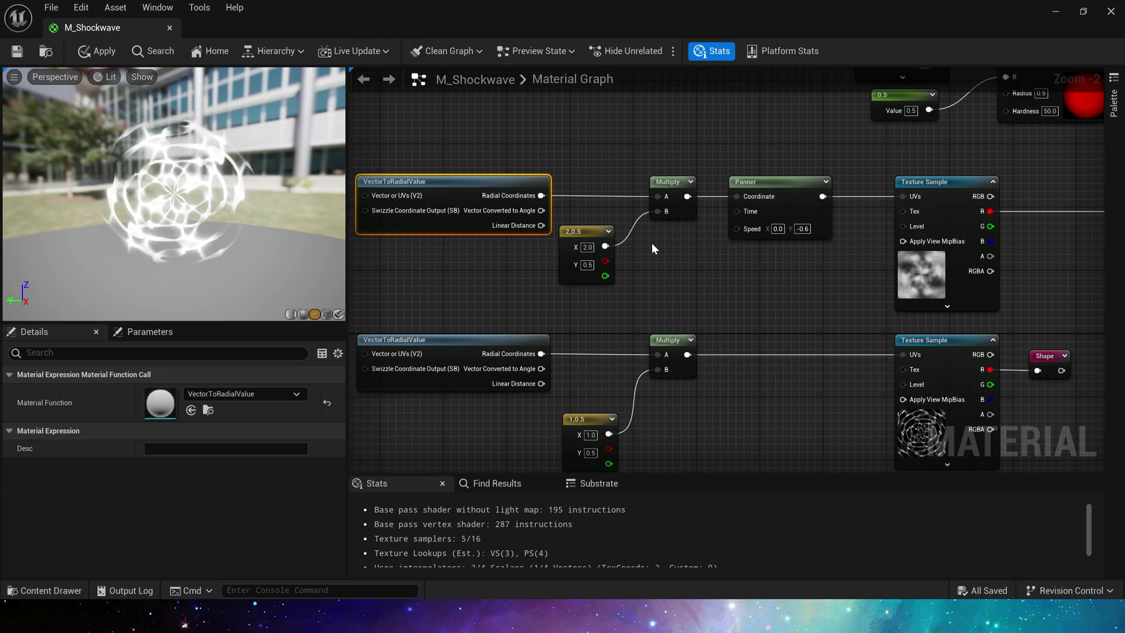
{"action": "left_click", "coordinate": [17, 51]}
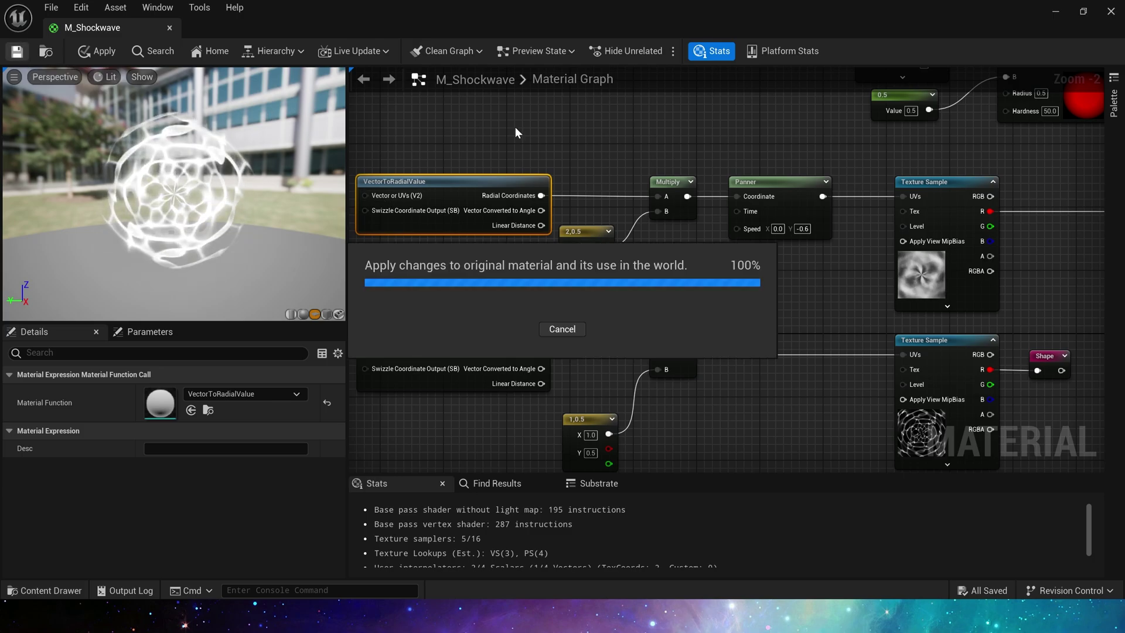
{"action": "left_click", "coordinate": [1055, 11]}
Create and open a Niagara system with one Empty emitter in the Shockwave_1 folder, and assign M_Shockwave to its Sprite Renderer
{"action": "right_click", "coordinate": [575, 505]}
{"action": "left_click", "coordinate": [668, 240]}
{"action": "left_click", "coordinate": [551, 495]}
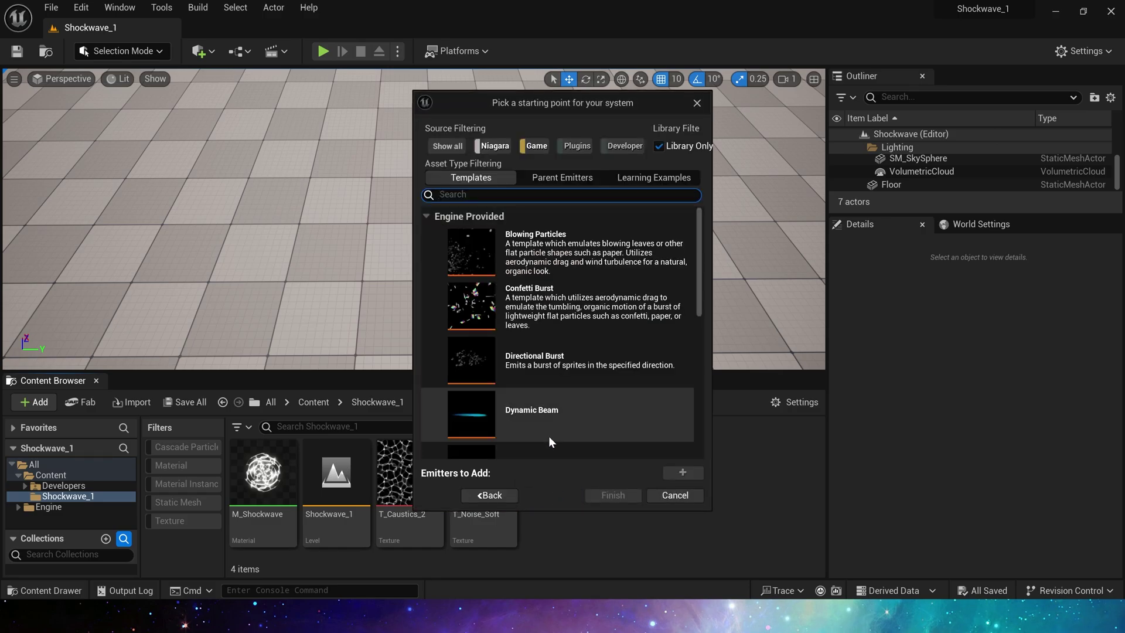
{"action": "scroll", "coordinate": [549, 439], "scroll_direction": "down", "scroll_amount": 2}
{"action": "left_click", "coordinate": [551, 425]}
{"action": "left_click", "coordinate": [683, 470]}
{"action": "left_click", "coordinate": [609, 496]}
{"action": "double_click", "coordinate": [360, 486]}
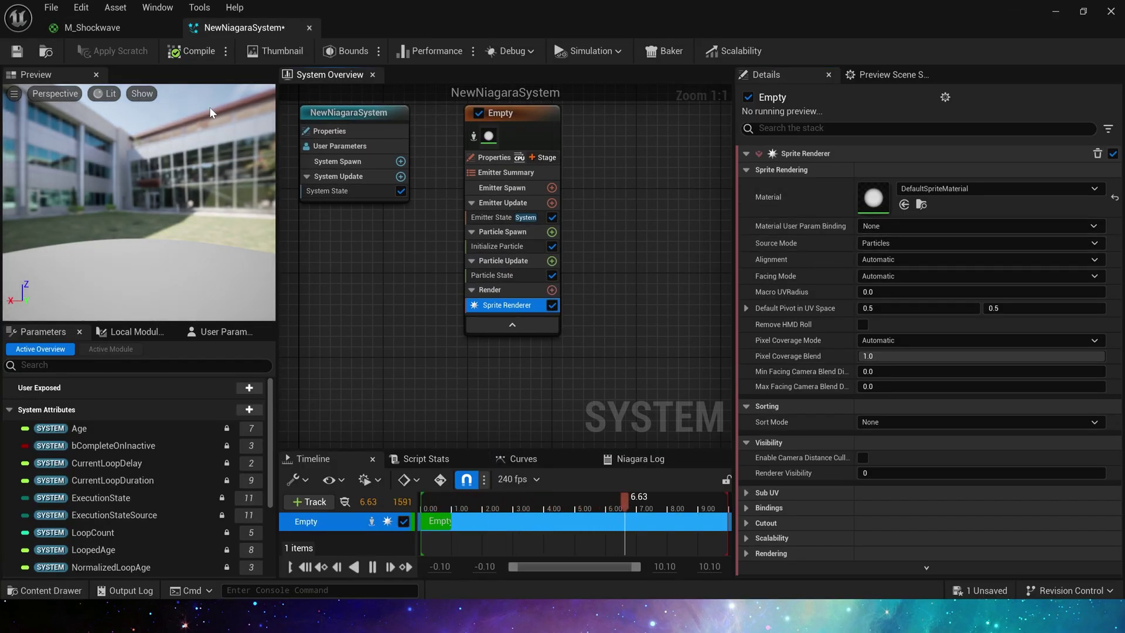
{"action": "left_click", "coordinate": [905, 204]}
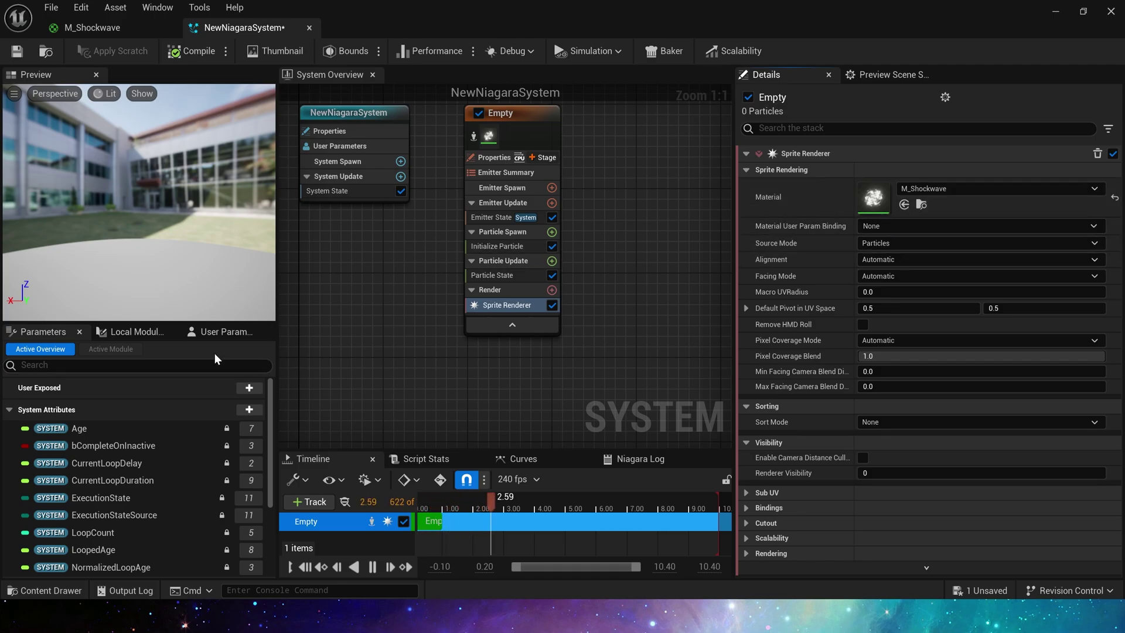
Add the SpriteFacing particle attribute and set it in Particle Spawn to 0, 0, 1
{"action": "scroll", "coordinate": [175, 445], "scroll_direction": "down", "scroll_amount": 5}
{"action": "left_click", "coordinate": [249, 398]}
{"action": "type", "text": "fac"}
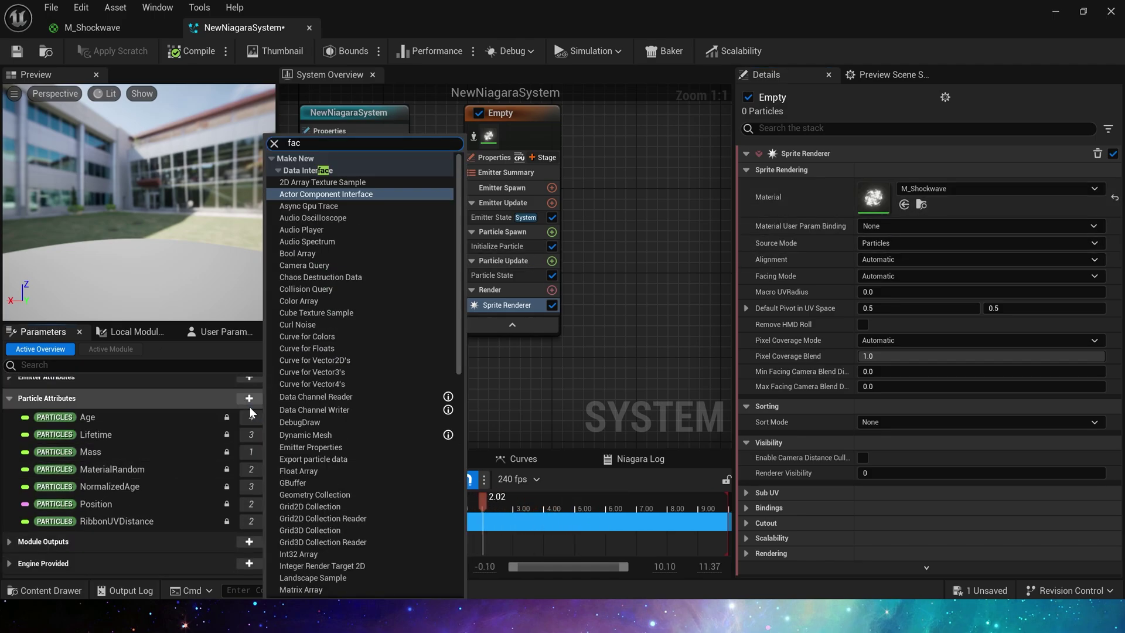
{"action": "type", "text": "ing"}
{"action": "left_click", "coordinate": [293, 467]}
{"action": "left_click_drag", "start_coordinate": [106, 539], "coordinate": [509, 233]}
{"action": "left_click", "coordinate": [1019, 173]}
{"action": "type", "text": "1"}
{"action": "left_click", "coordinate": [913, 172]}
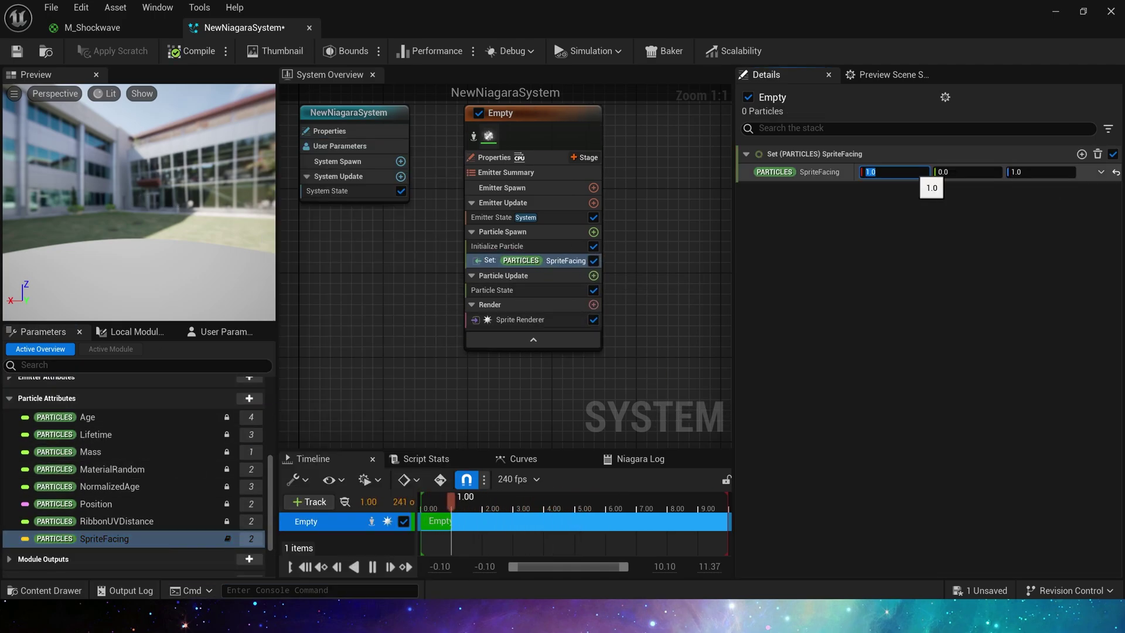
Add a Spawn Burst Instantaneous module to the Empty emitter's Emitter Update stage
{"action": "left_click", "coordinate": [507, 246]}
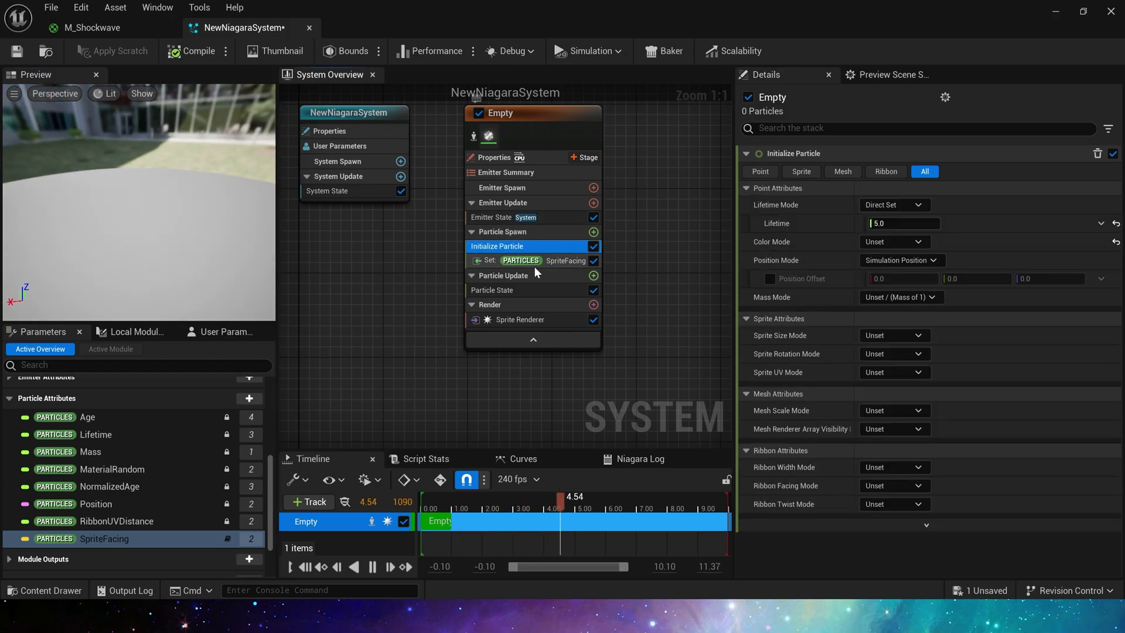
{"action": "left_click", "coordinate": [526, 218]}
{"action": "left_click", "coordinate": [594, 203]}
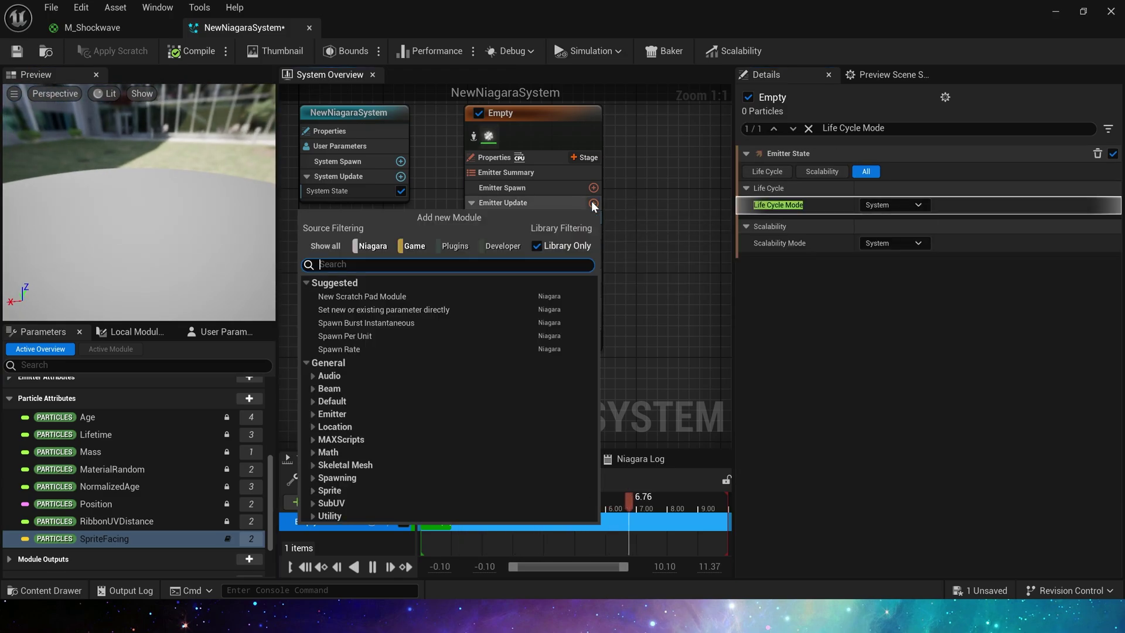
{"action": "left_click", "coordinate": [410, 324]}
{"action": "left_click_drag", "start_coordinate": [180, 236], "coordinate": [135, 214]}
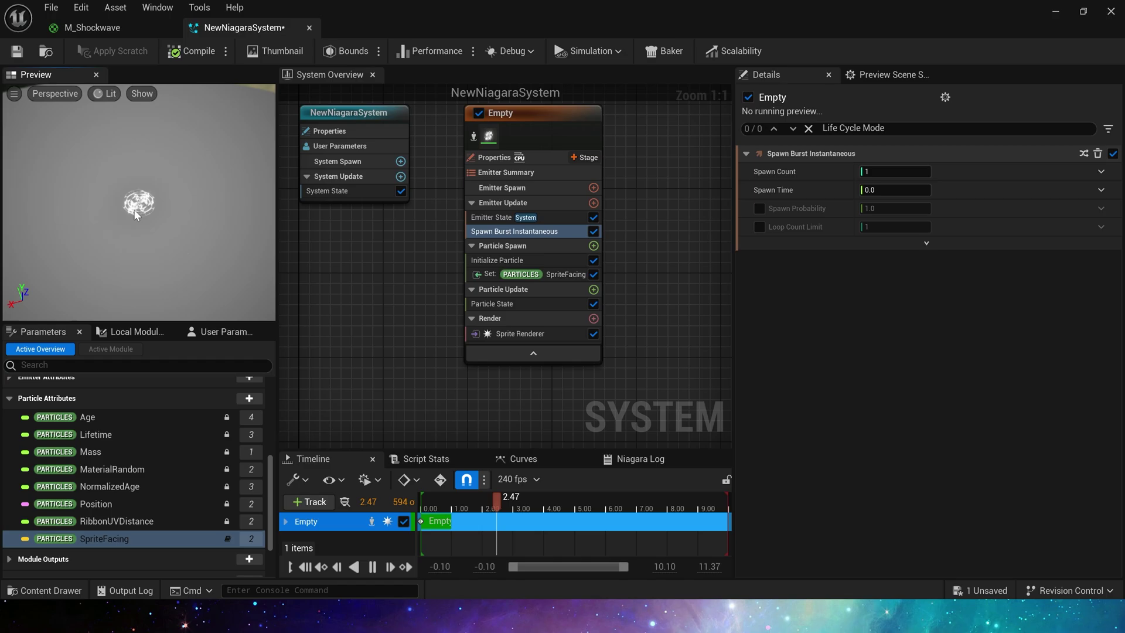
Set the Emitter State's Life Cycle Mode to Self, Loop Behavior to Infinite and Loop Duration to 2 seconds
{"action": "left_click", "coordinate": [528, 218]}
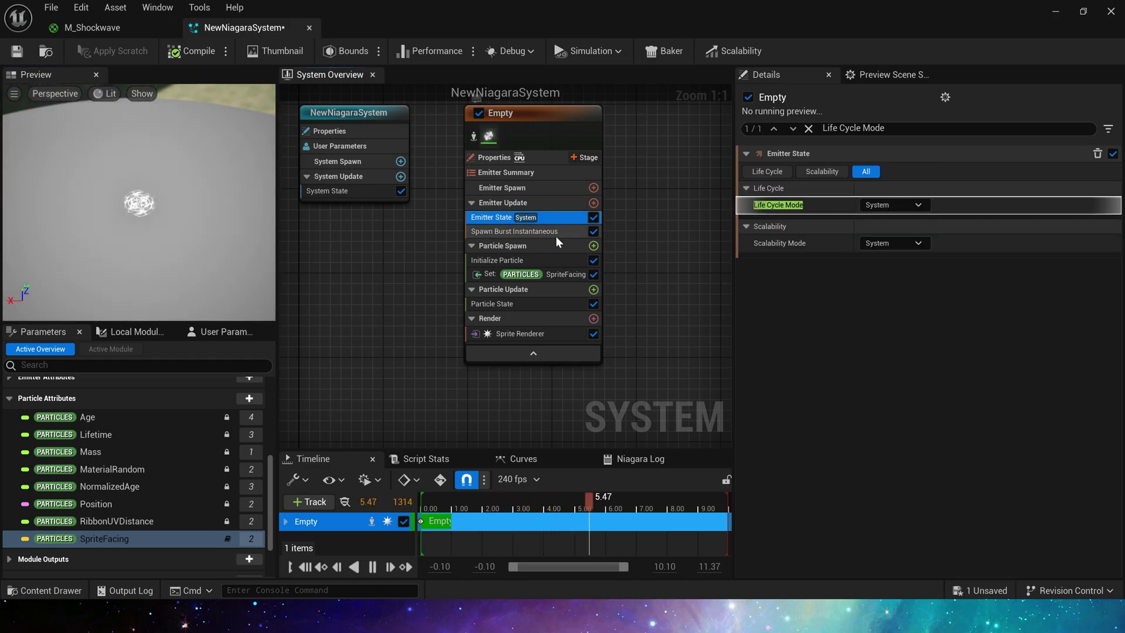
{"action": "left_click", "coordinate": [894, 205]}
{"action": "left_click", "coordinate": [886, 231]}
{"action": "left_click", "coordinate": [894, 241]}
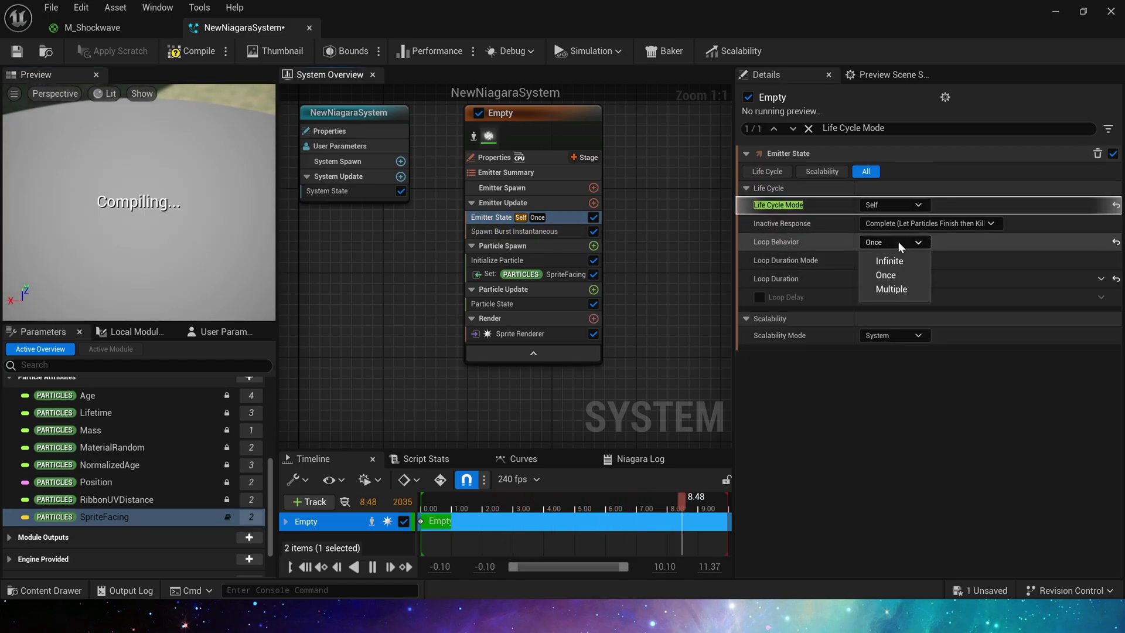
{"action": "left_click", "coordinate": [882, 260]}
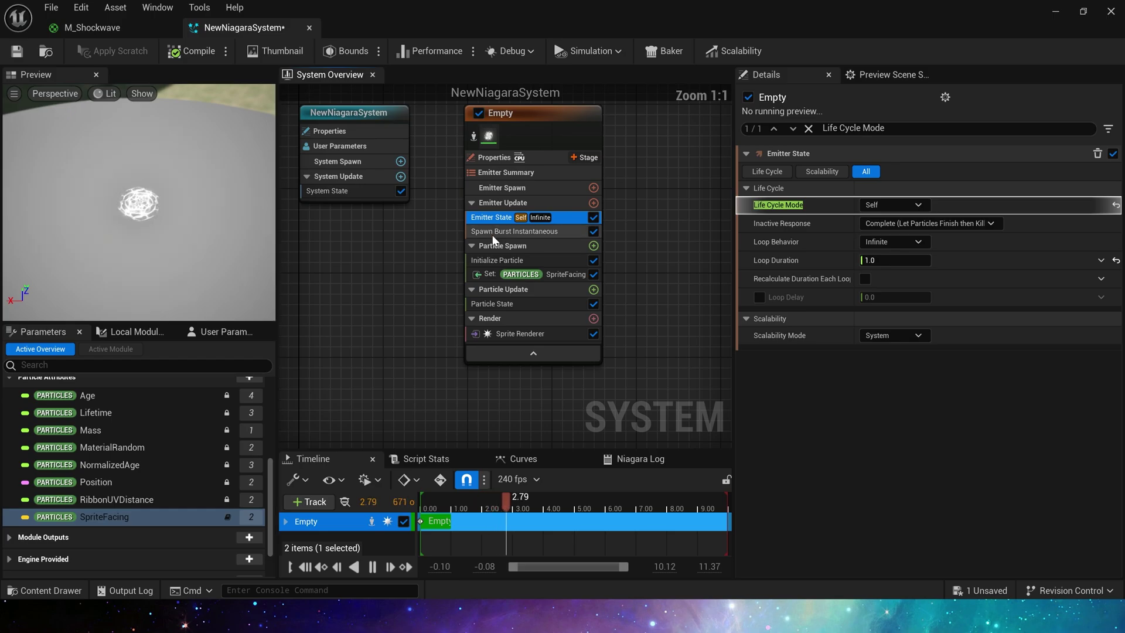
{"action": "left_click", "coordinate": [887, 261]}
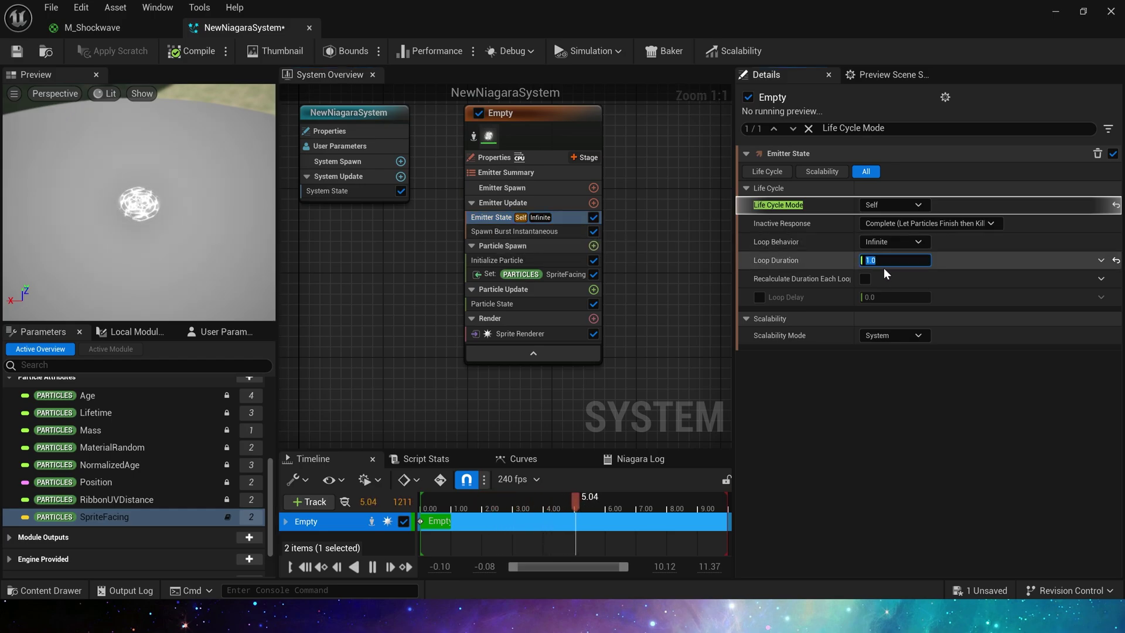
In Initialize Particle, set the Lifetime to 1.5 and enlarge the sprite size
{"action": "left_click", "coordinate": [547, 237]}
{"action": "left_click", "coordinate": [516, 261]}
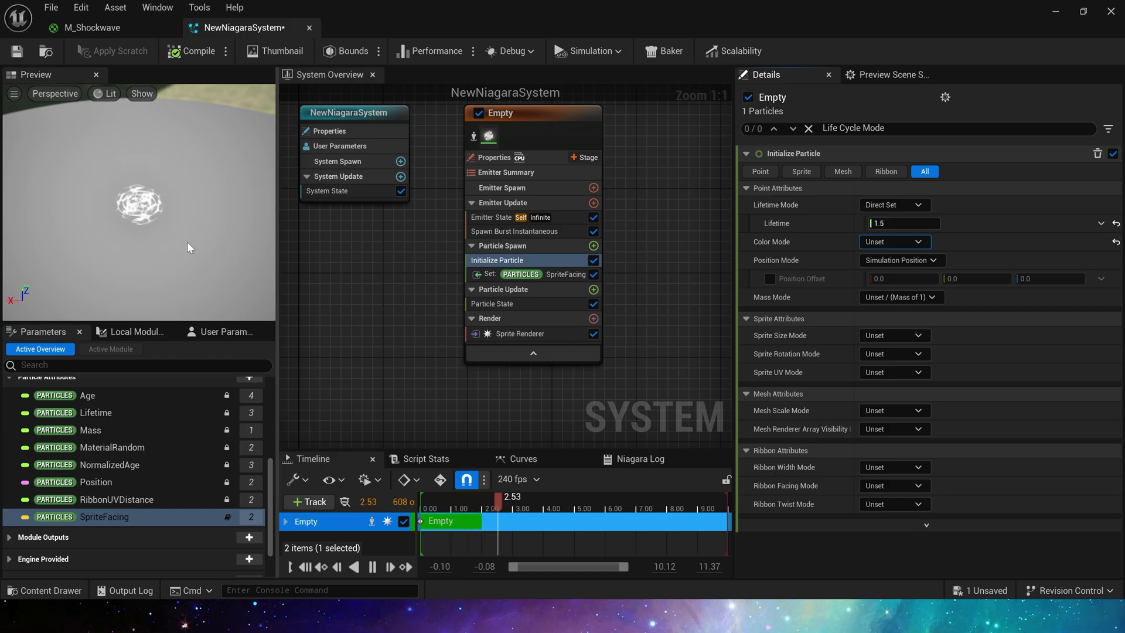
{"action": "left_click", "coordinate": [545, 274]}
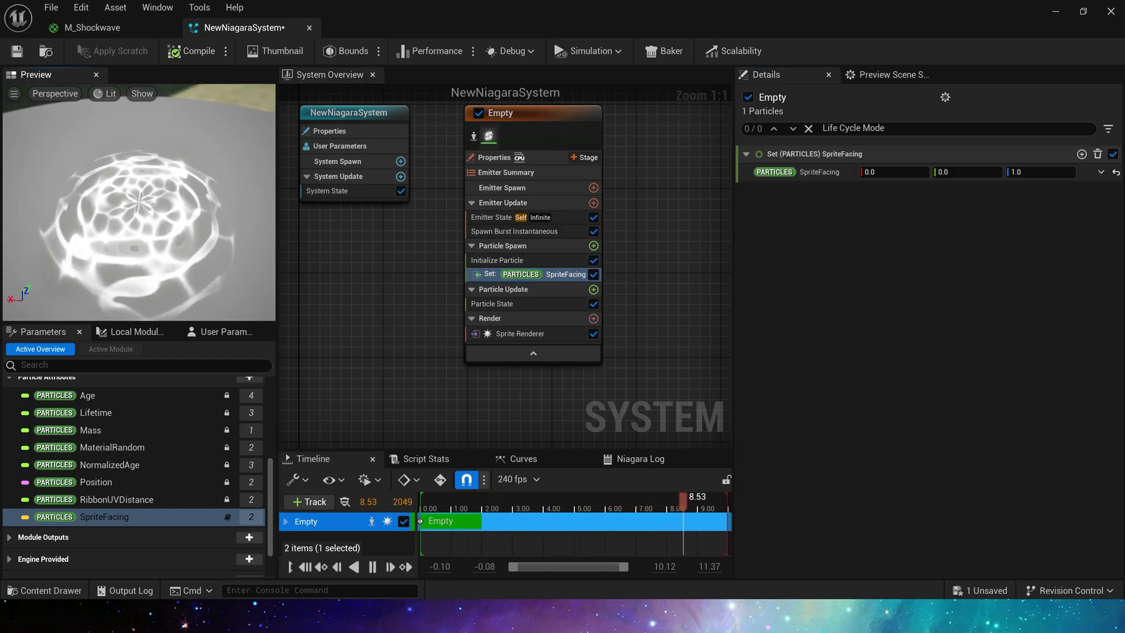
Set the Sprite Renderer's Alignment to Custom Alignment and its Facing Mode to Custom Facing Vector
{"action": "left_click", "coordinate": [520, 333]}
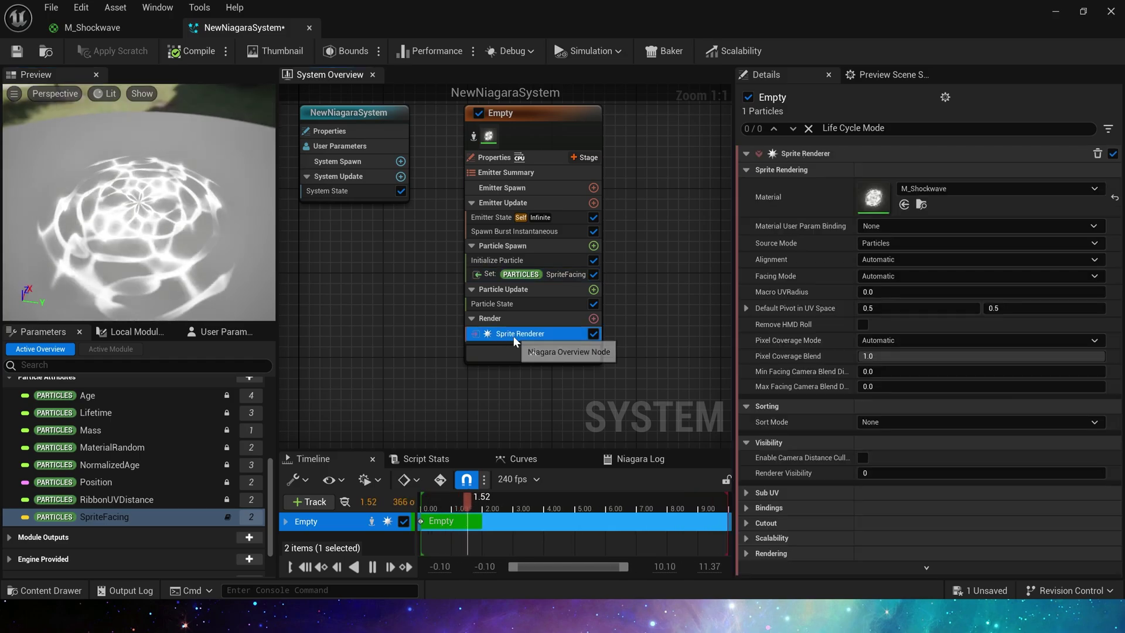
{"action": "left_click", "coordinate": [879, 259]}
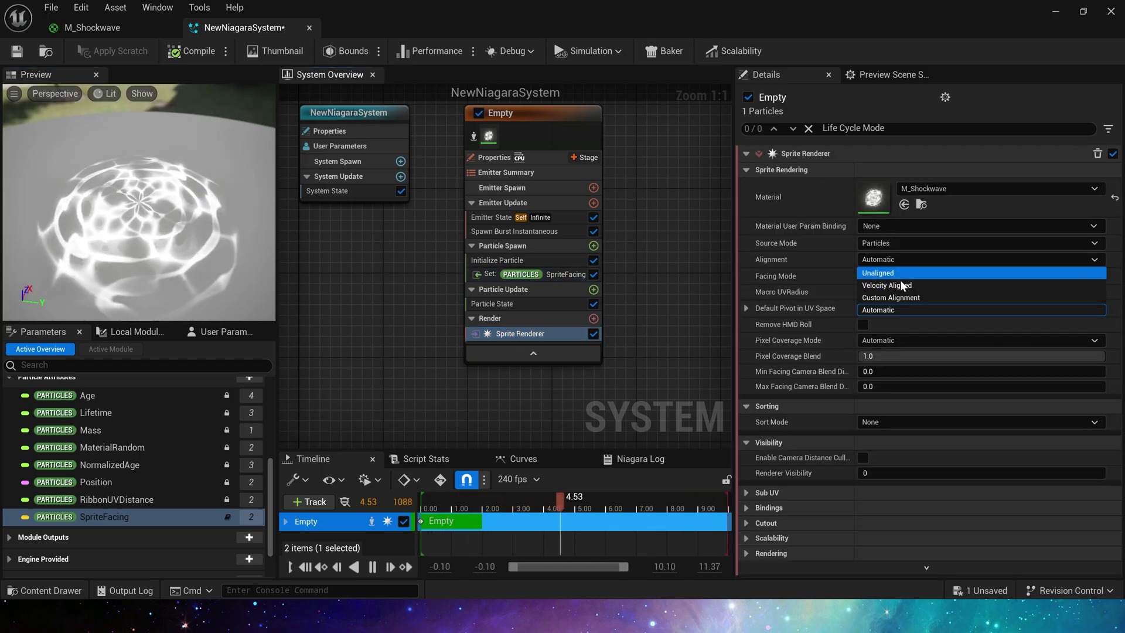
{"action": "left_click", "coordinate": [891, 295]}
{"action": "left_click_drag", "start_coordinate": [187, 217], "coordinate": [94, 218]}
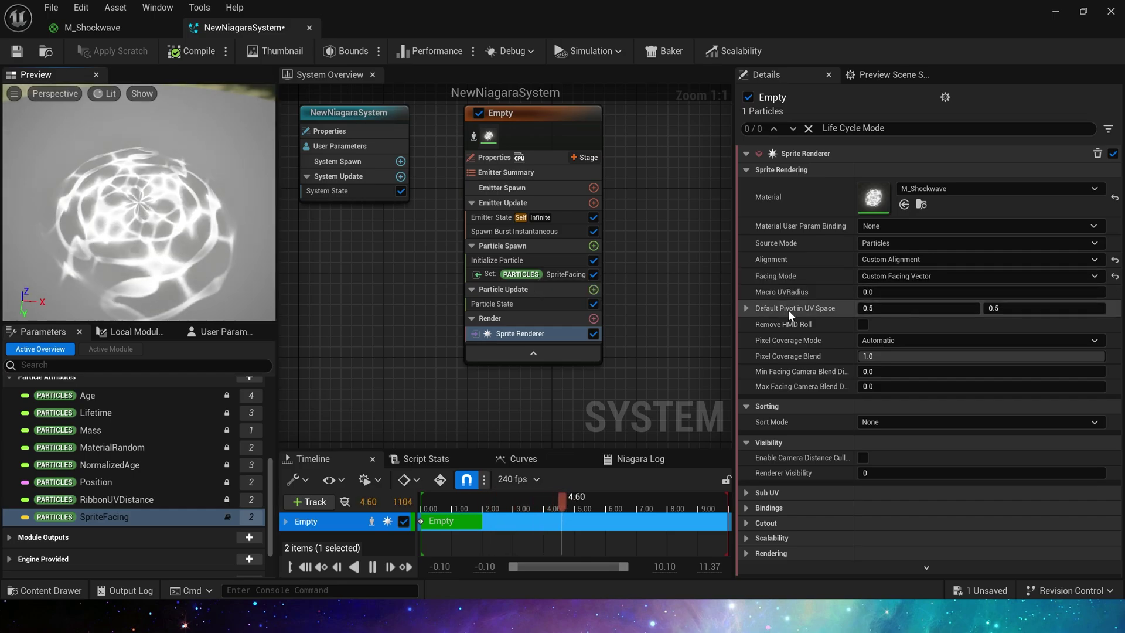
Add the SpriteAlignment particle attribute and place it in Particle Spawn after the SpriteFacing module
{"action": "scroll", "coordinate": [189, 400], "scroll_direction": "up", "scroll_amount": 2}
{"action": "left_click", "coordinate": [249, 440]}
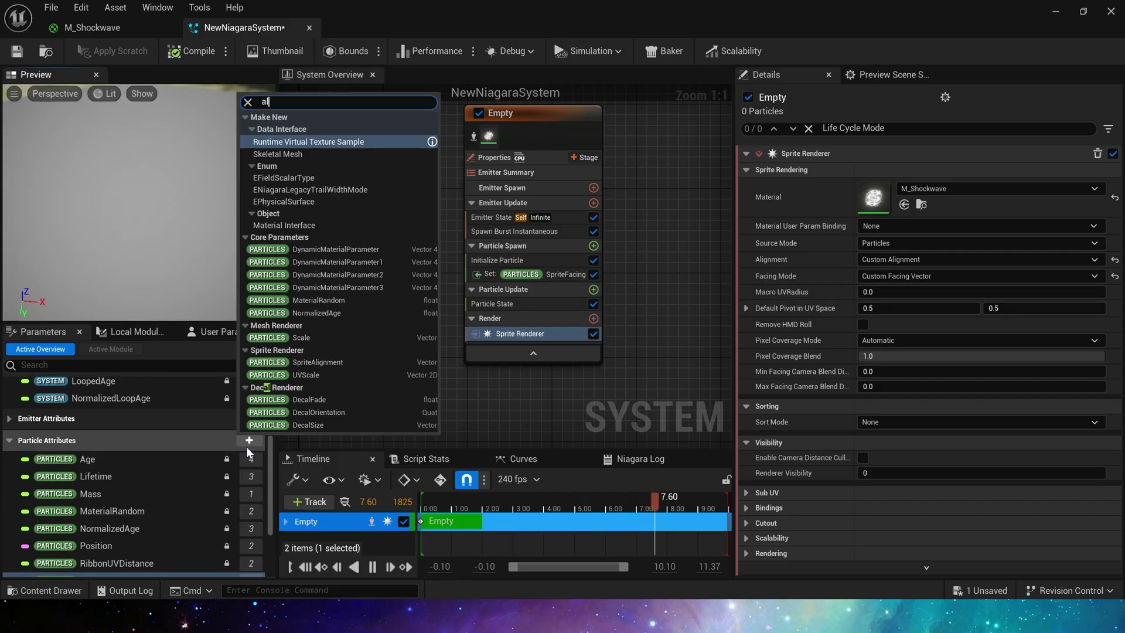
{"action": "type", "text": "ali"}
{"action": "left_click", "coordinate": [316, 544]}
{"action": "left_click_drag", "start_coordinate": [111, 481], "coordinate": [527, 289]}
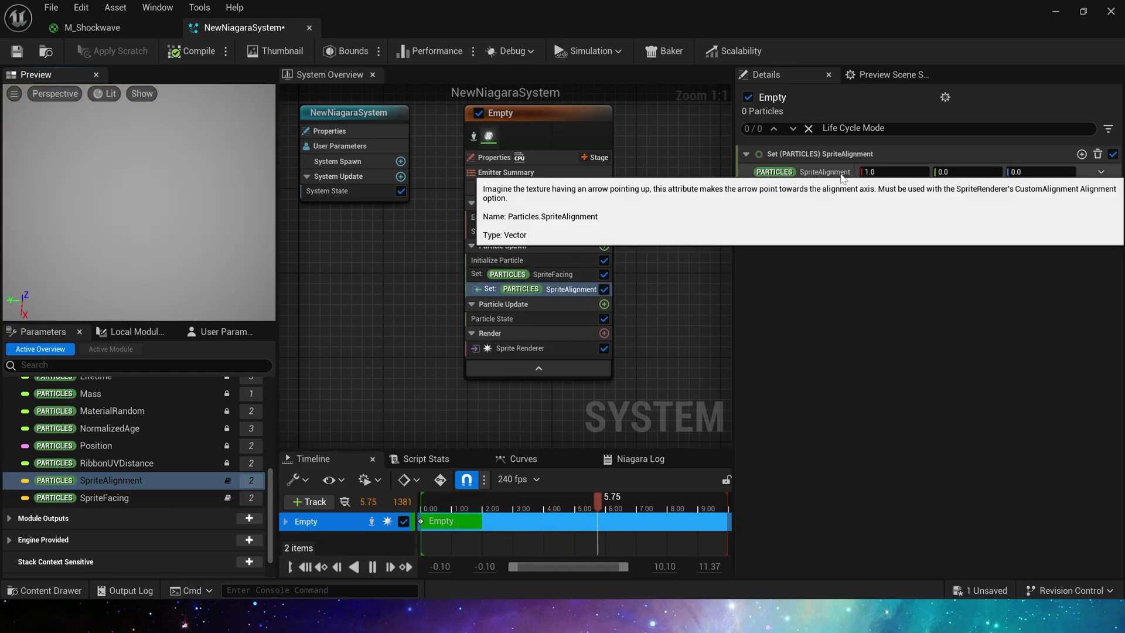
Add a Dynamic Material Parameters module to Particle Update and disable Param1-0, Param2-0 and Param3-0, leaving only Mask enabled
{"action": "left_click", "coordinate": [577, 260]}
{"action": "left_click", "coordinate": [603, 304]}
{"action": "type", "text": "dyn"}
{"action": "left_click", "coordinate": [645, 399]}
{"action": "left_click", "coordinate": [759, 242]}
{"action": "left_click", "coordinate": [761, 260]}
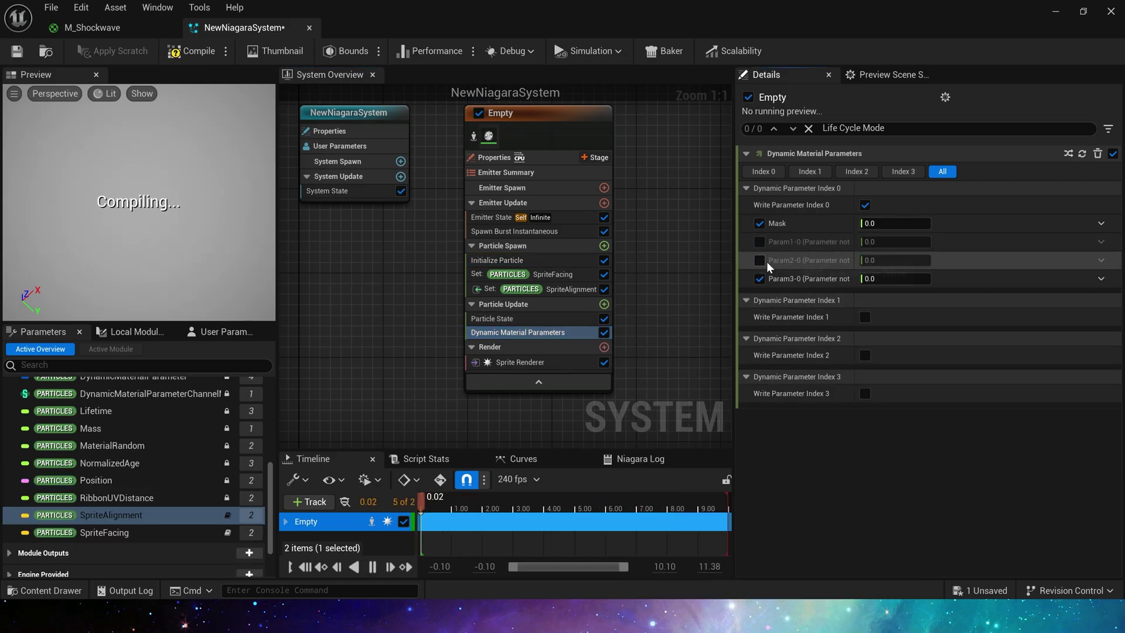
{"action": "left_click", "coordinate": [760, 279]}
Drive the Mask parameter with Float from Curve and move the curve's end key to time 0.5
{"action": "left_click", "coordinate": [1101, 223]}
{"action": "left_click", "coordinate": [897, 312]}
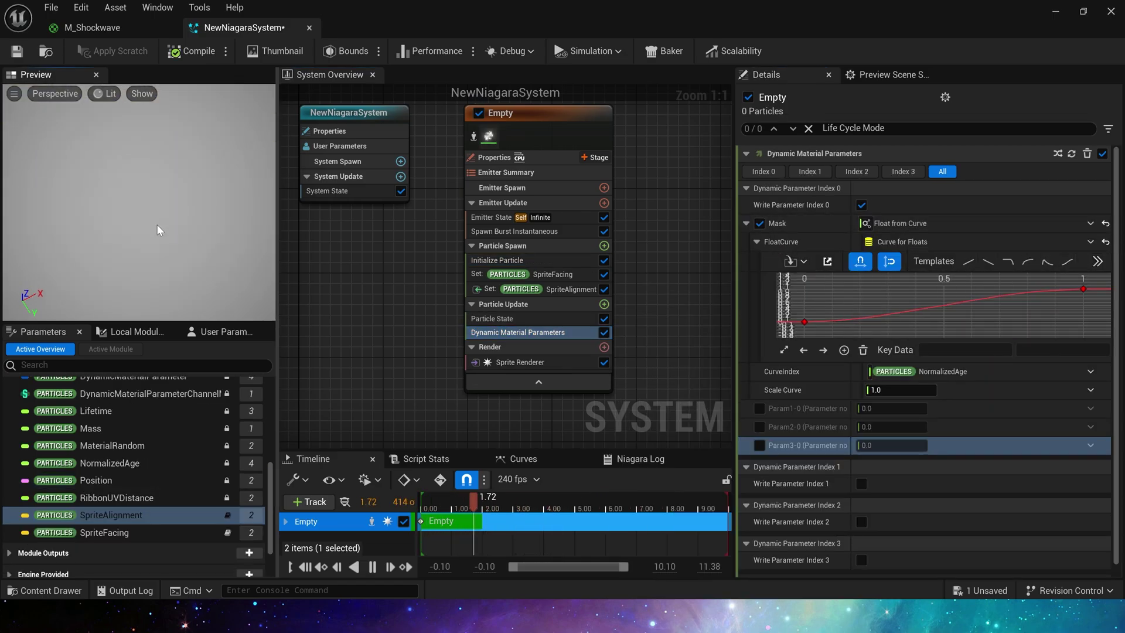
{"action": "left_click", "coordinate": [1085, 289]}
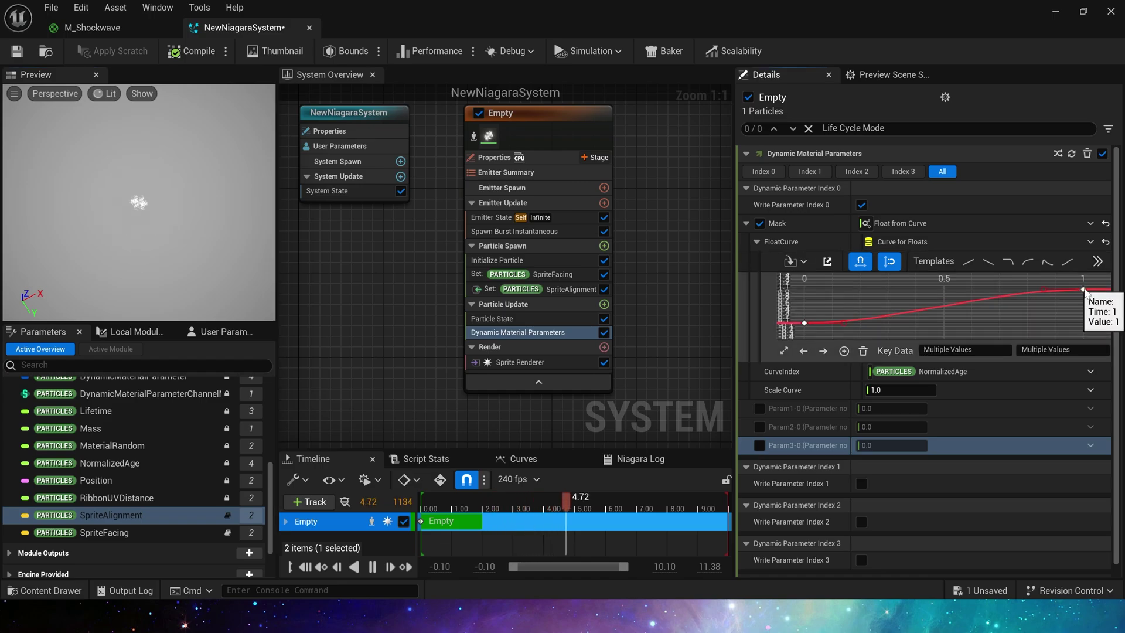
{"action": "type", "text": "0.5"}
{"action": "key", "text": "Tab"}
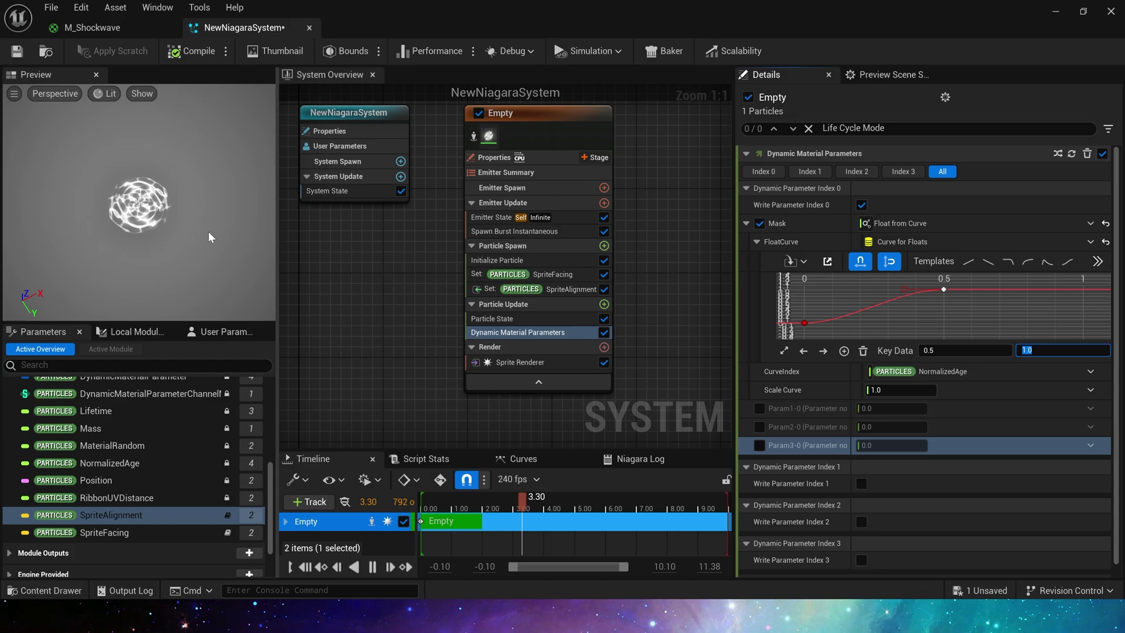
In Initialize Particle, set the Sprite Size Mode to Uniform with a Uniform Sprite Size of 200
{"action": "left_click", "coordinate": [499, 269]}
{"action": "left_click", "coordinate": [890, 335]}
{"action": "left_click", "coordinate": [885, 367]}
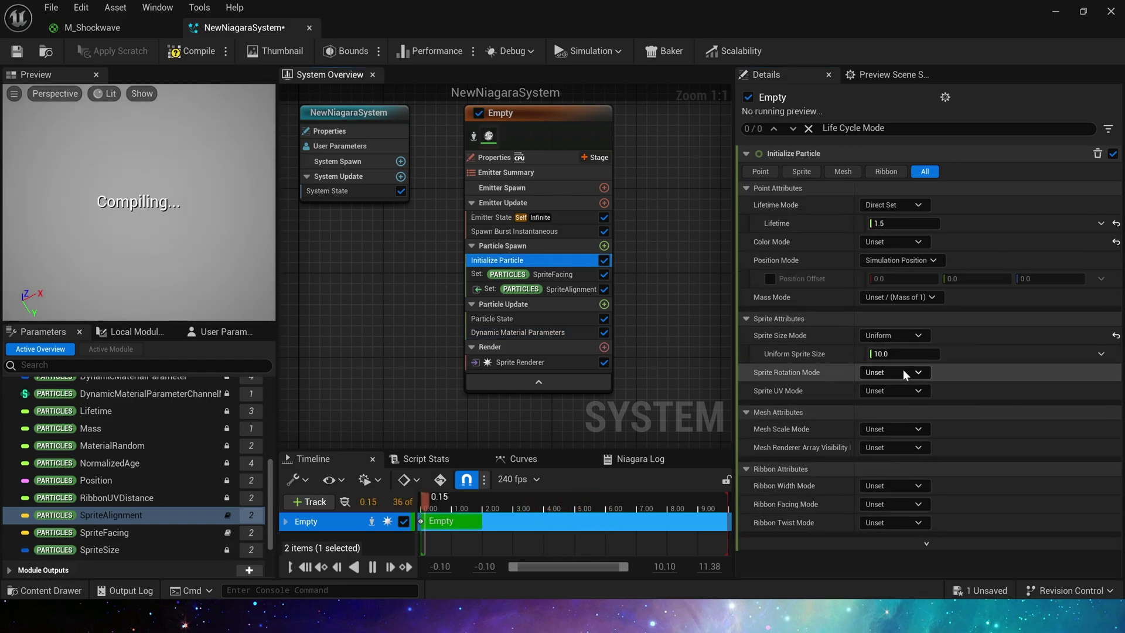
{"action": "left_click", "coordinate": [896, 354]}
{"action": "type", "text": "100"}
{"action": "key", "text": "Tab"}
{"action": "left_click", "coordinate": [864, 354]}
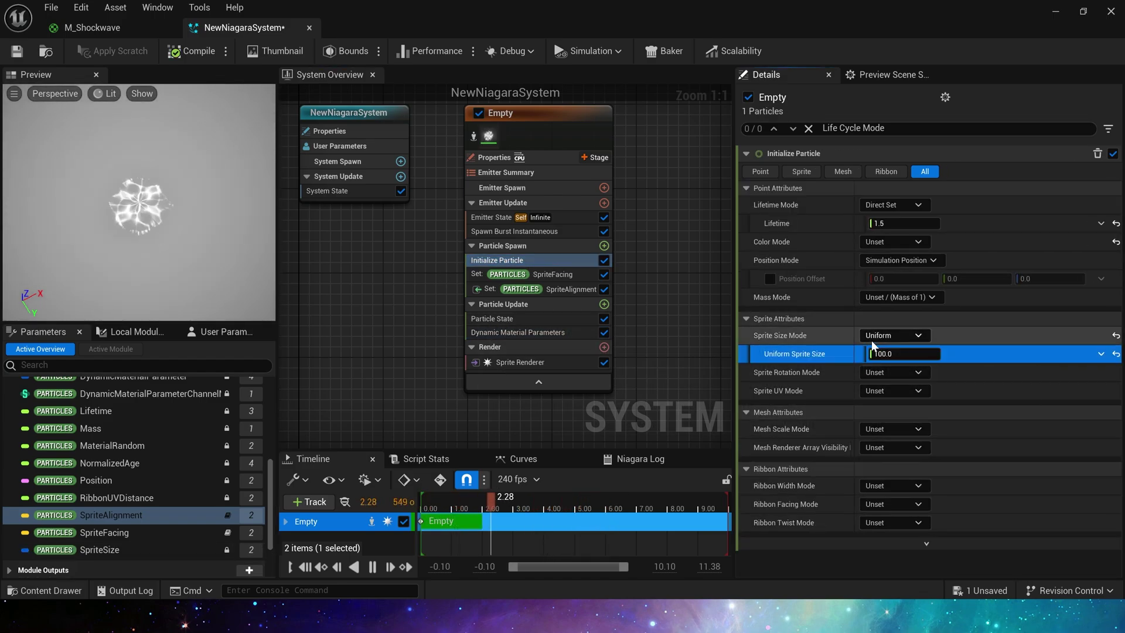
{"action": "left_click", "coordinate": [908, 354]}
{"action": "type", "text": "200"}
{"action": "key", "text": "Tab"}
Set the particle Color Mode to Direct Set and make the color red, with G 0.1 and B 0.1
{"action": "scroll", "coordinate": [303, 265], "scroll_direction": "down", "scroll_amount": 1}
{"action": "scroll", "coordinate": [222, 240], "scroll_direction": "down", "scroll_amount": 4}
{"action": "left_click", "coordinate": [895, 242]}
{"action": "left_click", "coordinate": [901, 273]}
{"action": "left_click", "coordinate": [961, 261]}
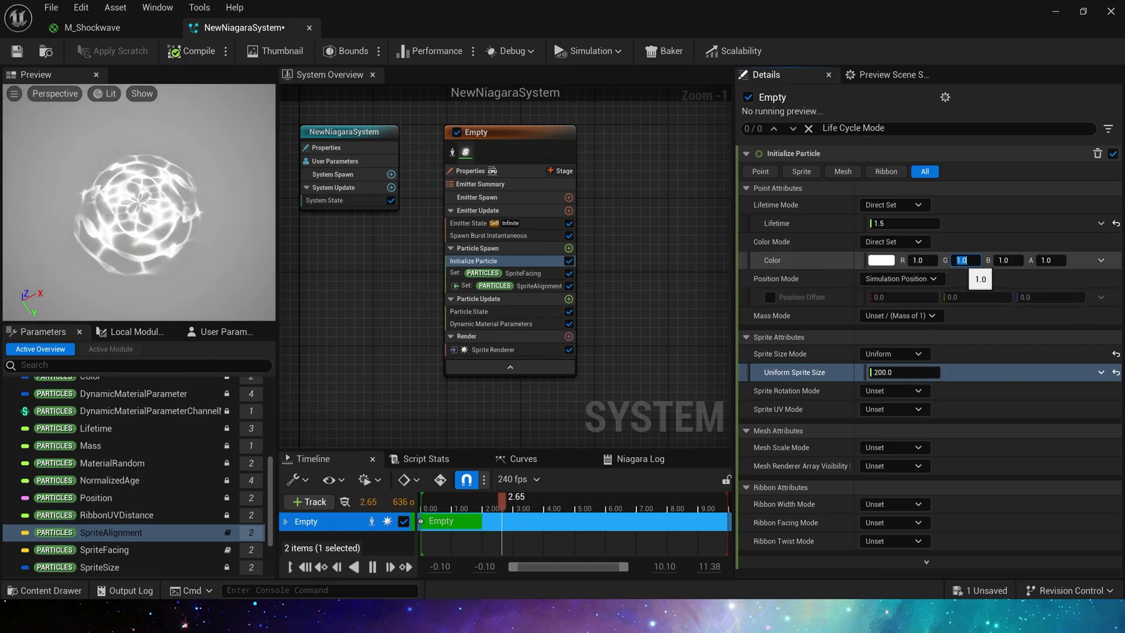
{"action": "type", "text": "0"}
{"action": "key", "text": "Tab"}
{"action": "type", "text": "0"}
{"action": "key", "text": "Tab"}
{"action": "scroll", "coordinate": [497, 251], "scroll_direction": "down", "scroll_amount": 1}
{"action": "left_click", "coordinate": [971, 264]}
{"action": "type", "text": ".0.1"}
{"action": "key", "text": "Tab"}
{"action": "type", "text": "0.1"}
{"action": "key", "text": "Tab"}
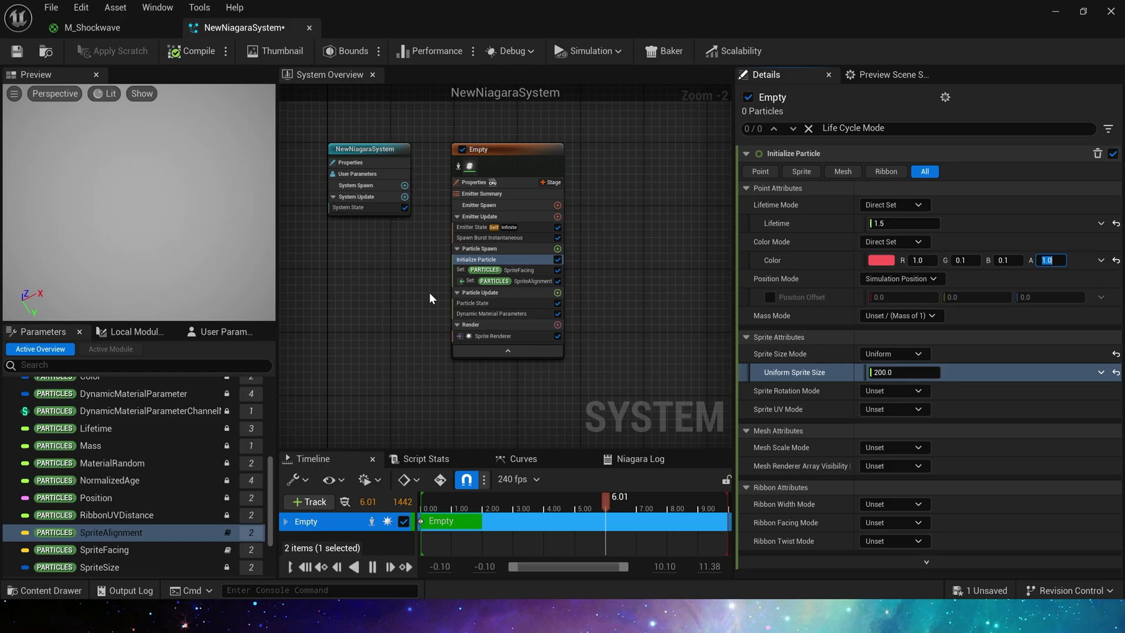
Add a Scale Color module to the emitter's Particle Update group
{"action": "left_click", "coordinate": [557, 293]}
{"action": "type", "text": "colorcc"}
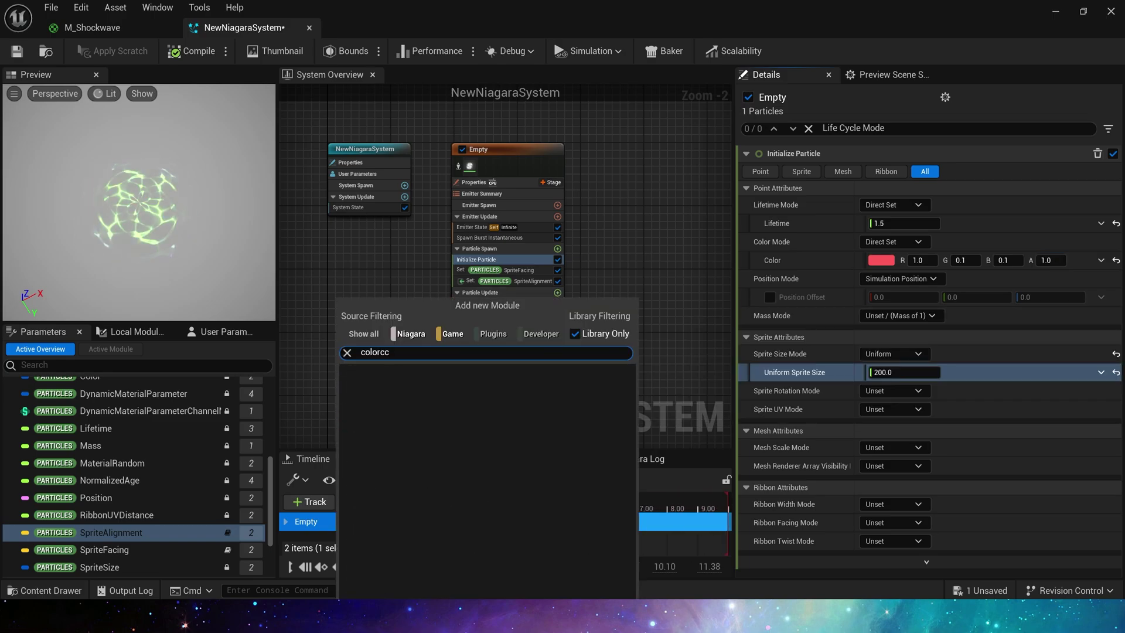
{"action": "left_click", "coordinate": [557, 293]}
{"action": "left_click", "coordinate": [557, 293]}
{"action": "type", "text": "scale"}
{"action": "key", "text": "Return"}
Drive Scale RGB through Vector from Float with a Float from Curve, using a rise-and-fall curve ending at 0.1 and Scale Curve 5.0
{"action": "left_click", "coordinate": [1100, 190]}
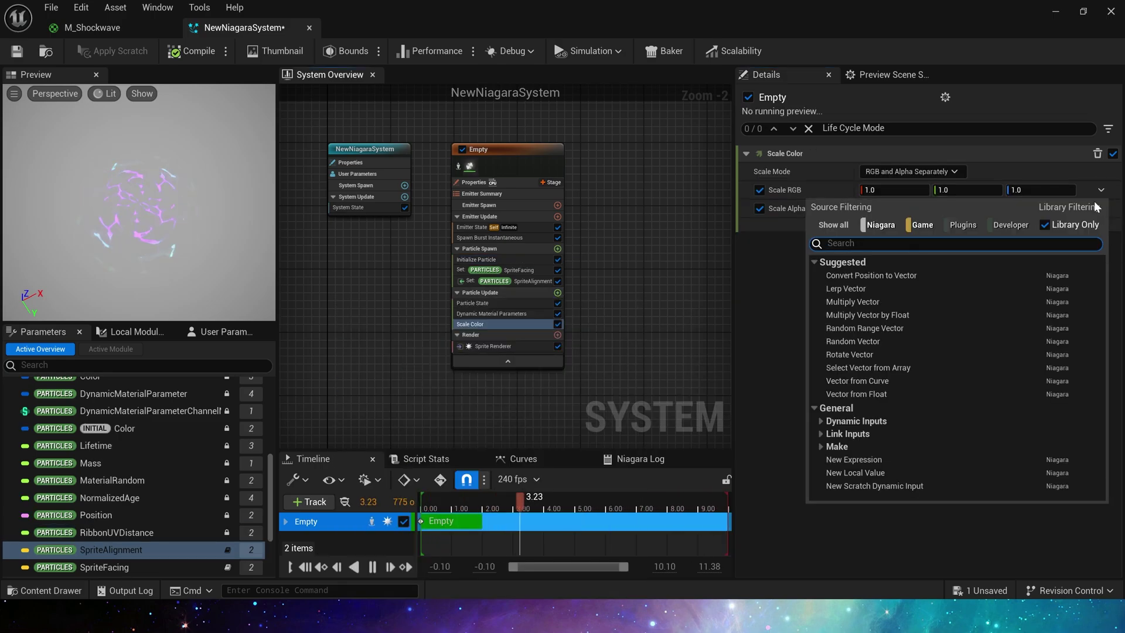
{"action": "type", "text": "fl"}
{"action": "key", "text": "Return"}
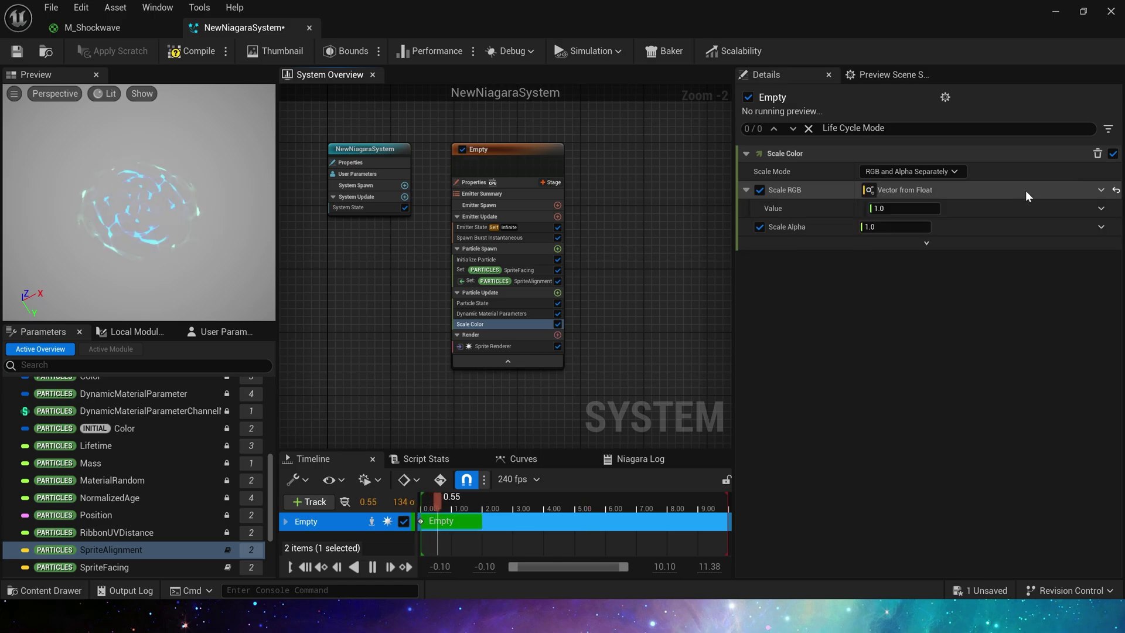
{"action": "left_click", "coordinate": [1100, 210]}
{"action": "type", "text": "c"}
{"action": "key", "text": "Return"}
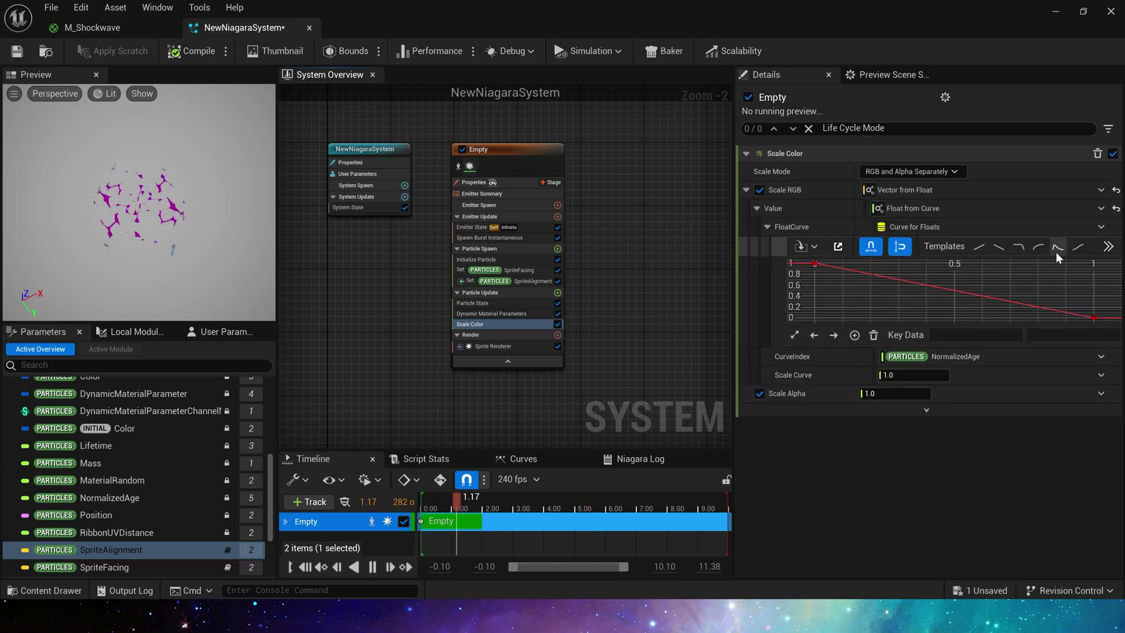
{"action": "left_click", "coordinate": [1056, 252]}
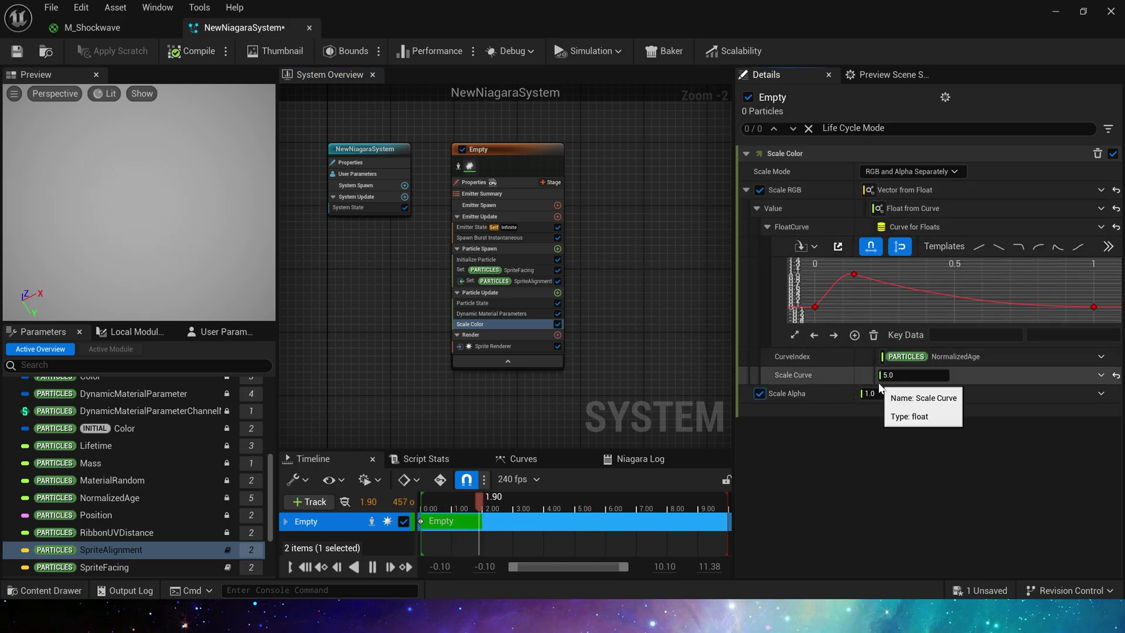
{"action": "left_click", "coordinate": [1094, 307]}
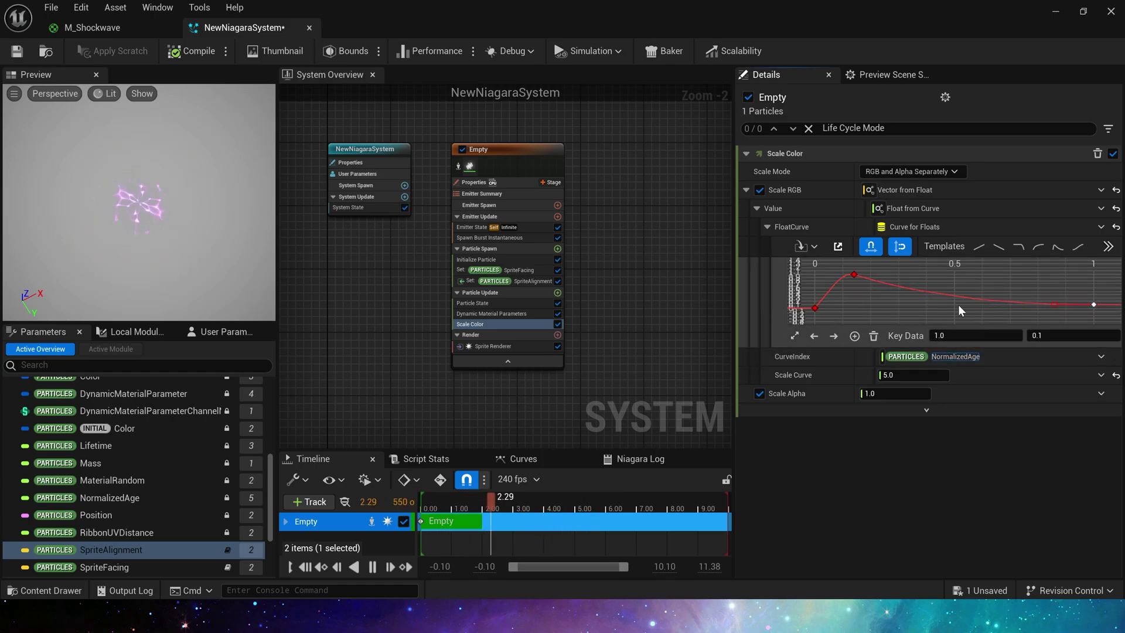
Copy the Scale RGB float curve onto Scale Alpha, set its Scale Curve to 1, and save the system
{"action": "left_click", "coordinate": [959, 212]}
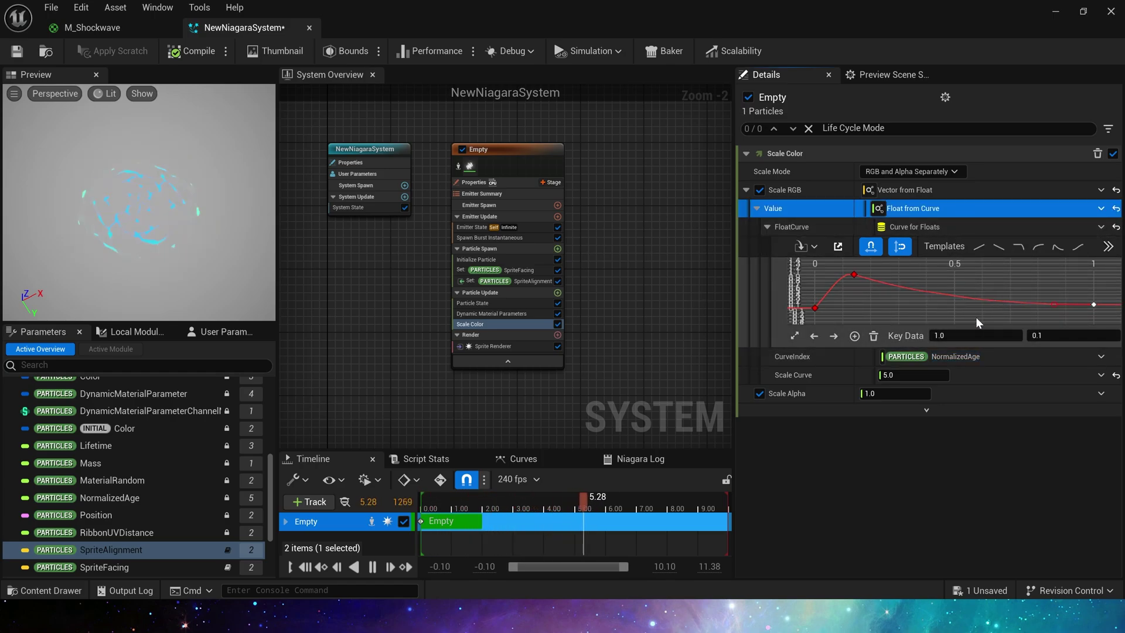
{"action": "left_click", "coordinate": [920, 394]}
{"action": "key", "text": "ctrl+v"}
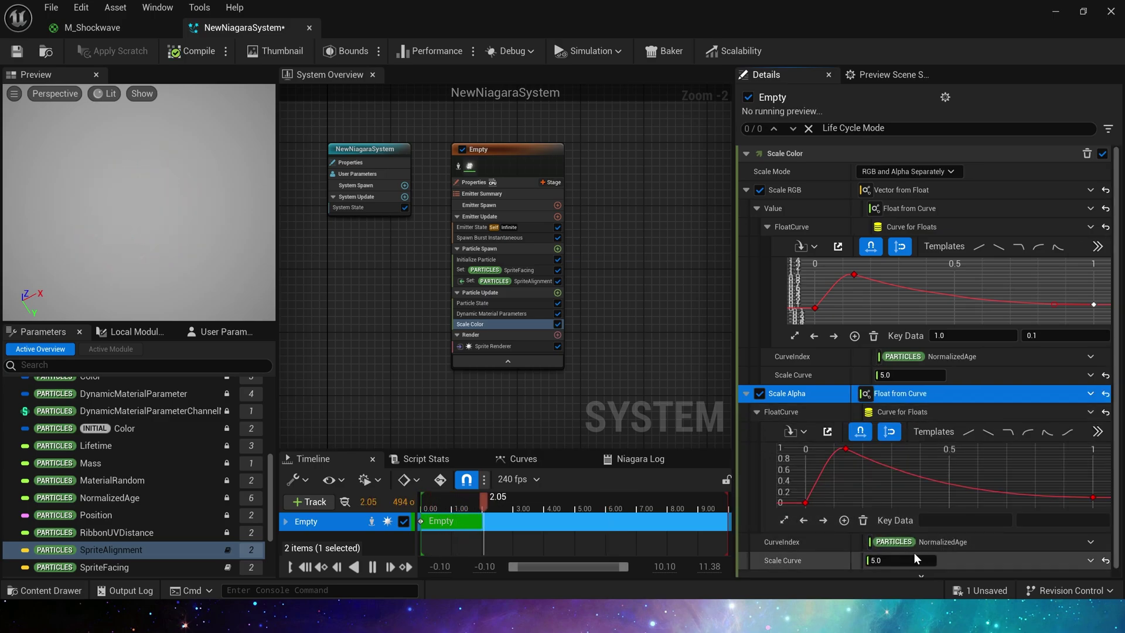
{"action": "left_click", "coordinate": [916, 560]}
{"action": "type", "text": "1"}
{"action": "key", "text": "Tab"}
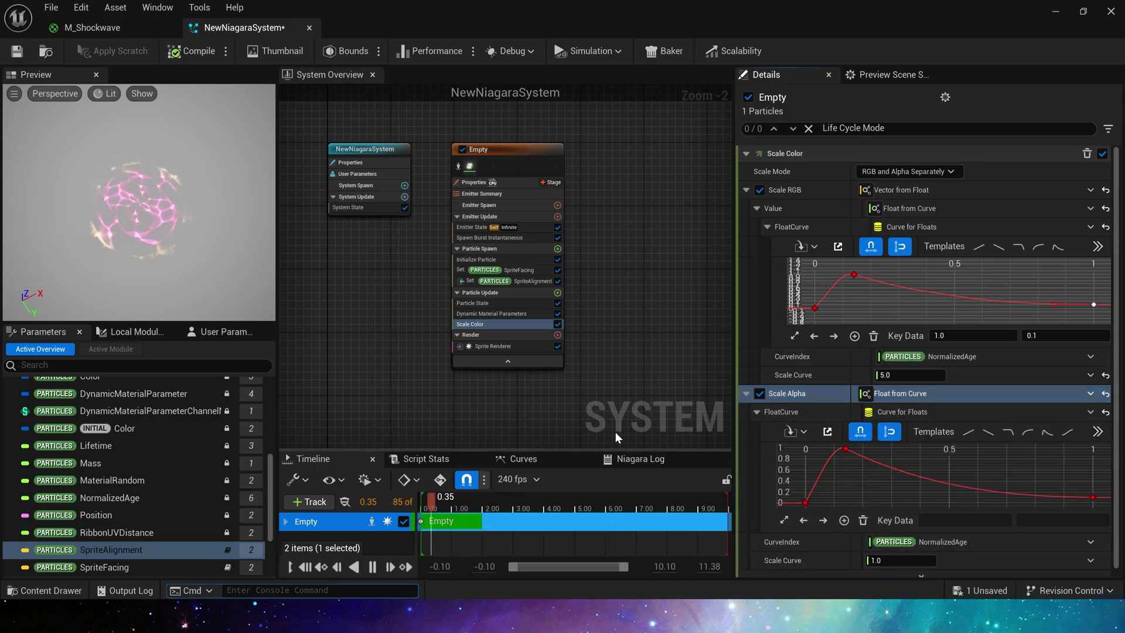
{"action": "left_click", "coordinate": [17, 51]}
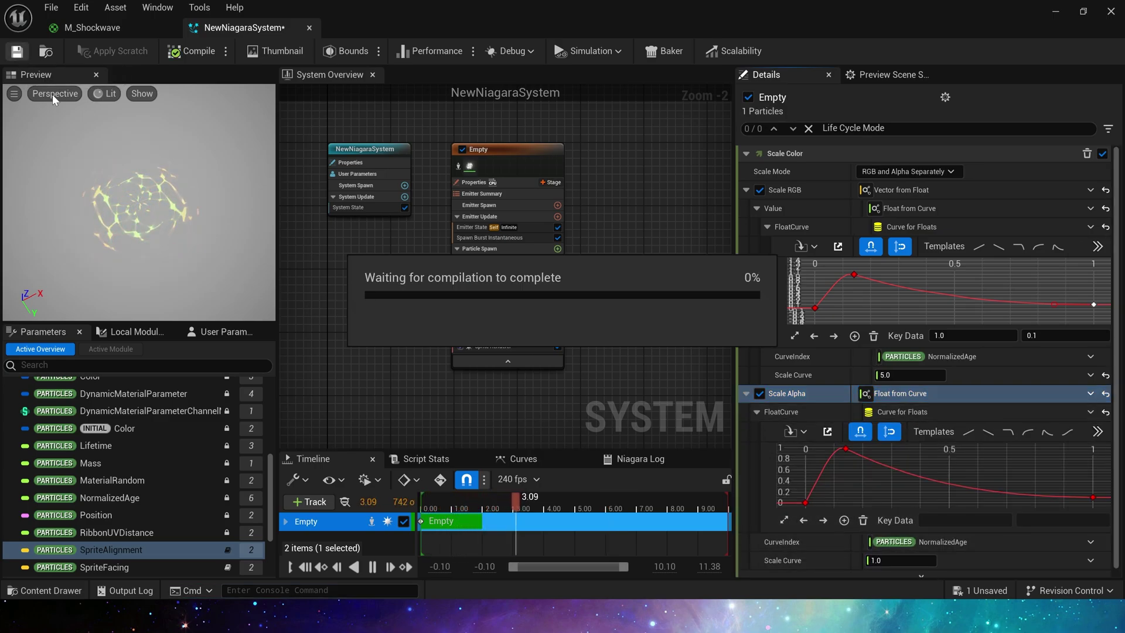
Place NewNiagaraSystem on the floor of the Shockwave_1 level at about X 150, Y -100
{"action": "left_click", "coordinate": [1056, 12]}
{"action": "left_click_drag", "start_coordinate": [439, 254], "coordinate": [439, 254]}
{"action": "right_click_drag", "start_coordinate": [527, 218], "coordinate": [563, 228]}
{"action": "key", "text": "g"}
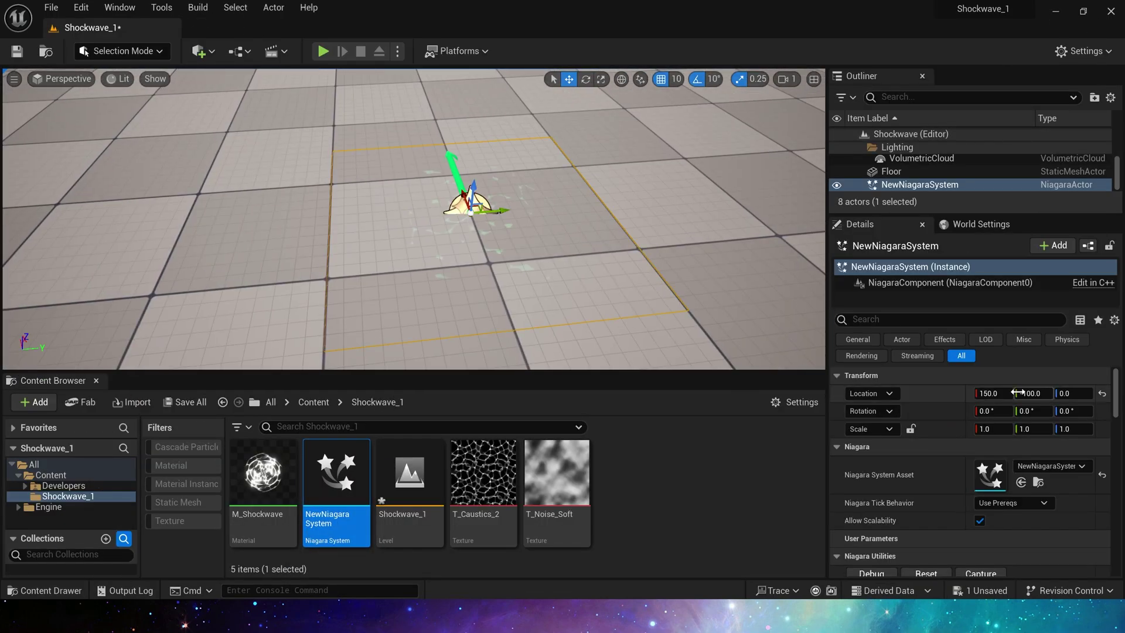
{"action": "double_click", "coordinate": [264, 472]}
{"action": "scroll", "coordinate": [765, 273], "scroll_direction": "down", "scroll_amount": 3}
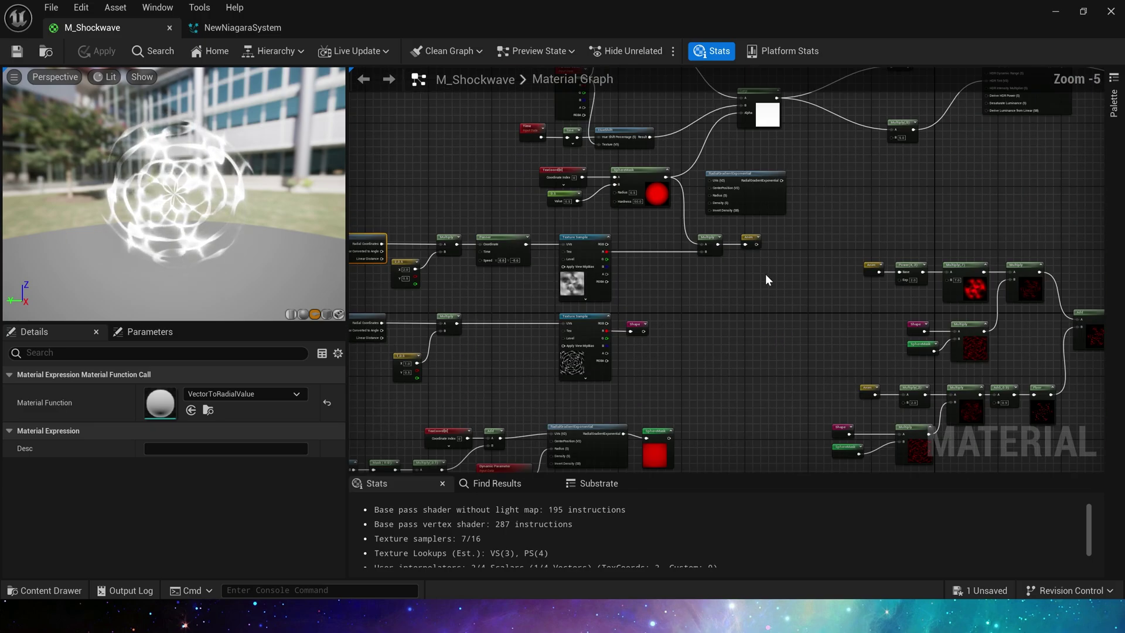
{"action": "scroll", "coordinate": [711, 304], "scroll_direction": "up", "scroll_amount": 4}
{"action": "left_click", "coordinate": [1056, 12]}
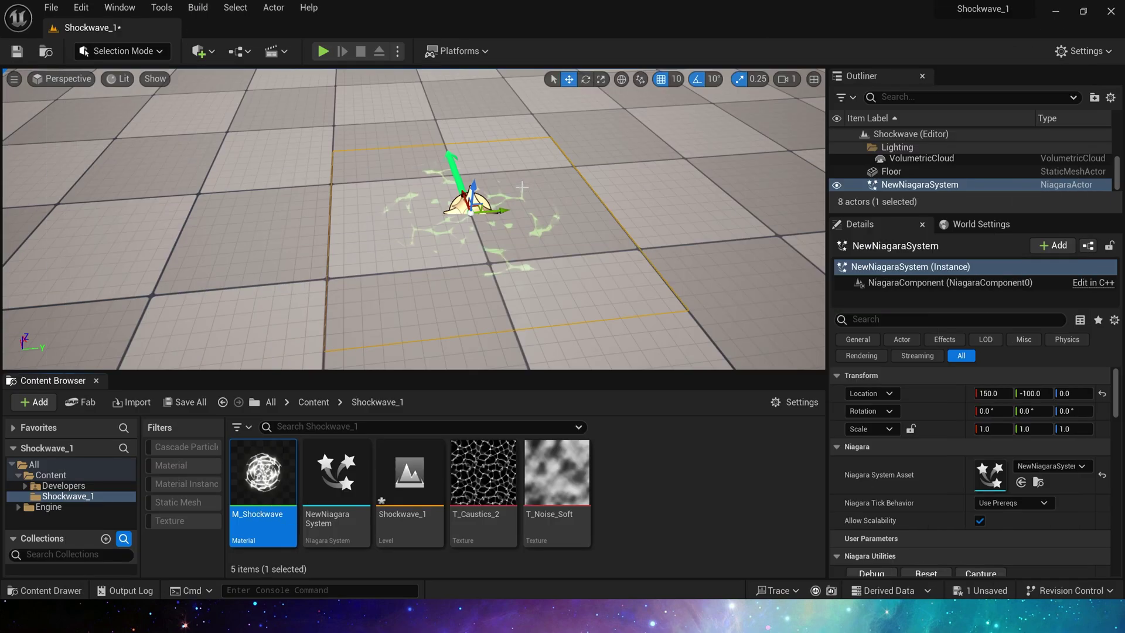
Raise the placed NewNiagaraSystem to Z 5 and save the Niagara system together with the Shockwave_1 level
{"action": "mouse_move", "coordinate": [587, 223]}
{"action": "right_mouse_down"}
{"action": "mouse_move", "coordinate": [551, 234]}
{"action": "mouse_move", "coordinate": [574, 220]}
{"action": "right_mouse_up"}
{"action": "right_click_drag", "start_coordinate": [544, 185], "coordinate": [551, 211]}
{"action": "key", "text": "s"}
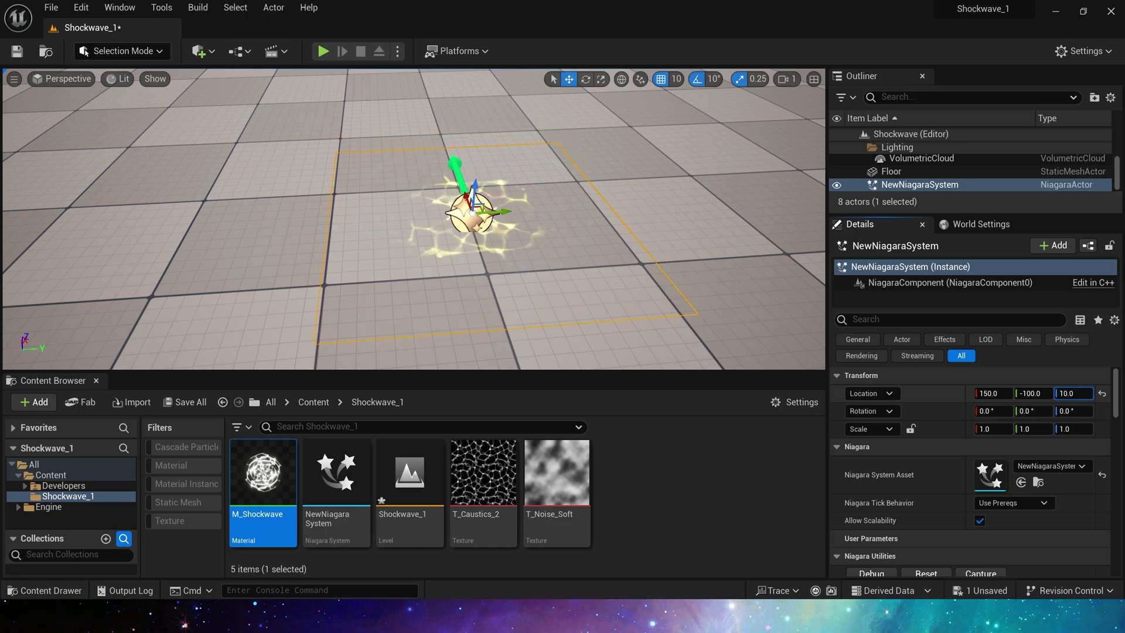
{"action": "left_click", "coordinate": [680, 241]}
{"action": "mouse_move", "coordinate": [680, 241]}
{"action": "right_mouse_down"}
{"action": "mouse_move", "coordinate": [697, 232]}
{"action": "mouse_move", "coordinate": [668, 246]}
{"action": "right_mouse_up"}
{"action": "key", "text": "g"}
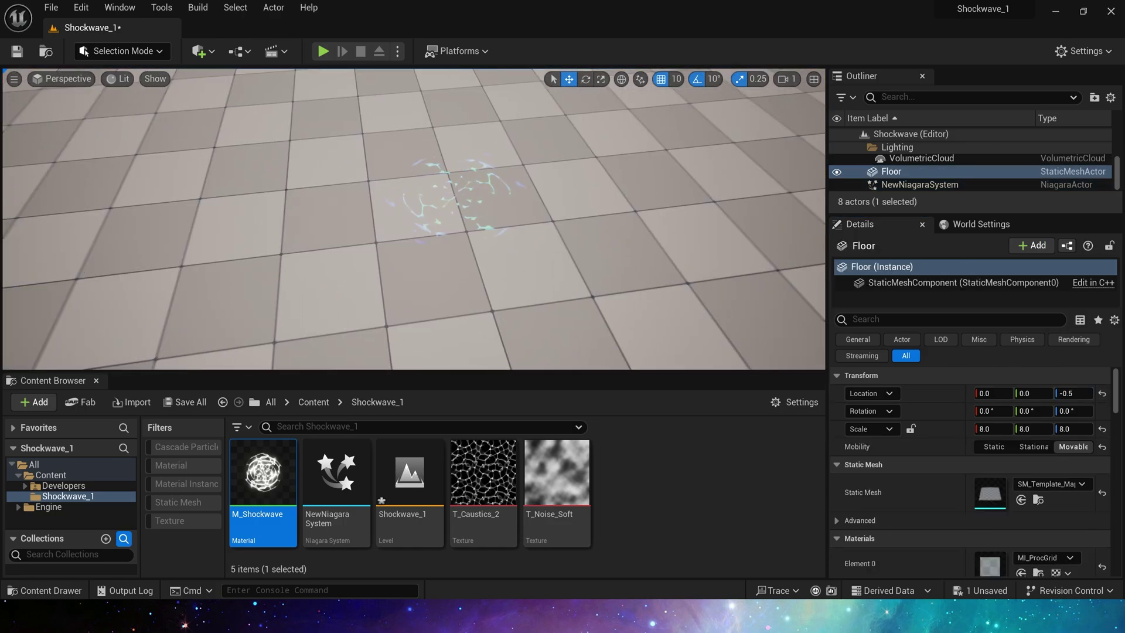
{"action": "right_click_drag", "start_coordinate": [510, 202], "coordinate": [639, 226]}
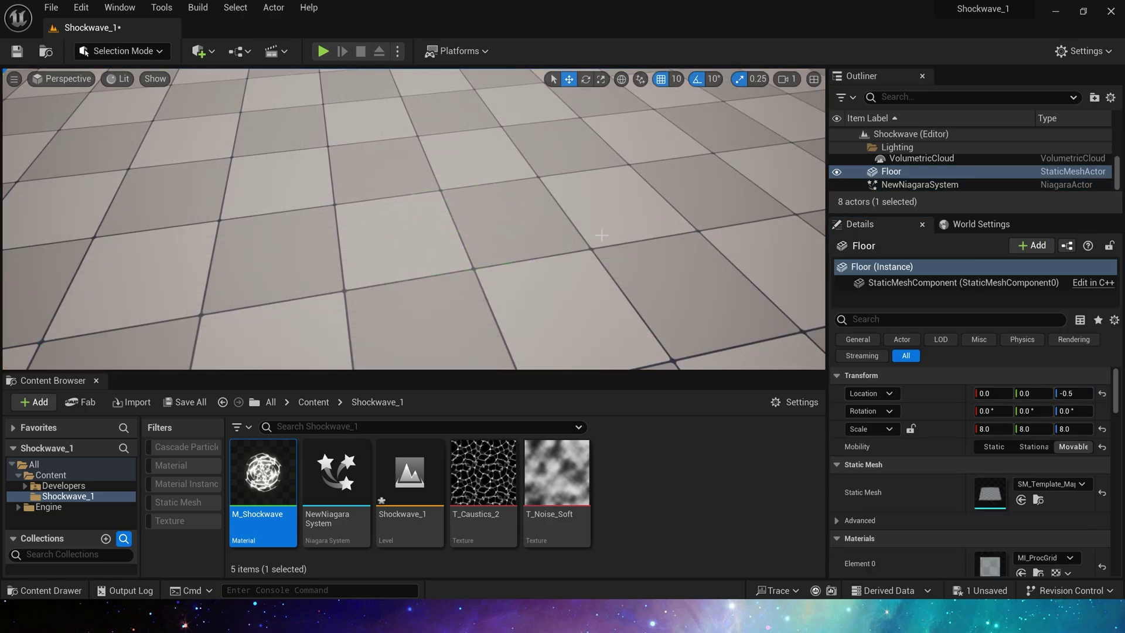
{"action": "left_click", "coordinate": [464, 225]}
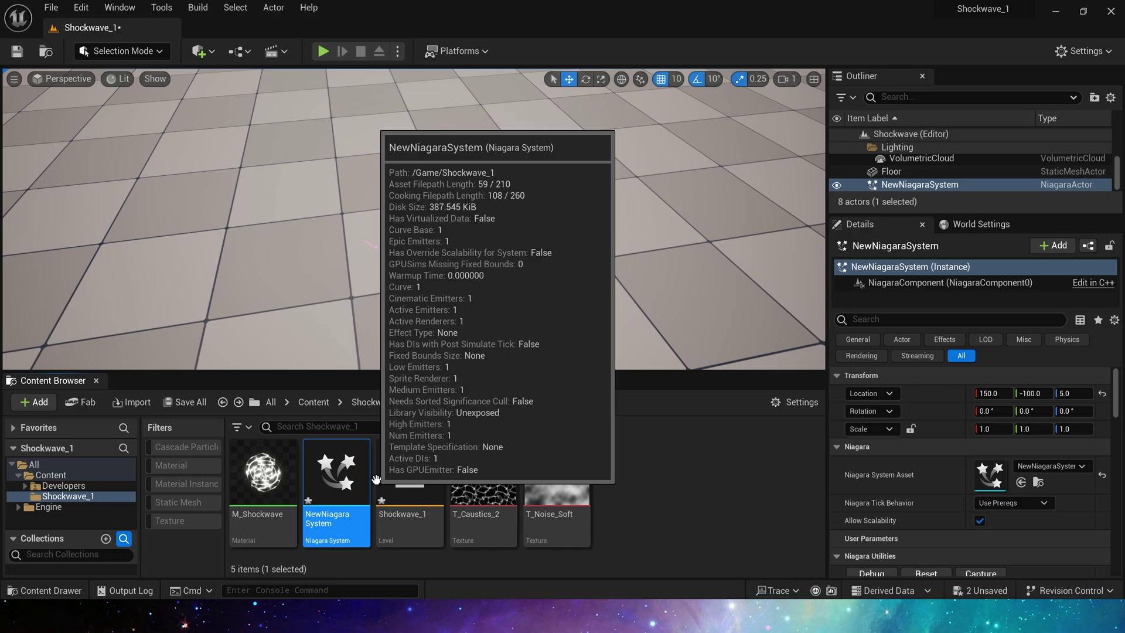
{"action": "left_click", "coordinate": [404, 477], "text": "ctrl"}
{"action": "key", "text": "ctrl+s"}
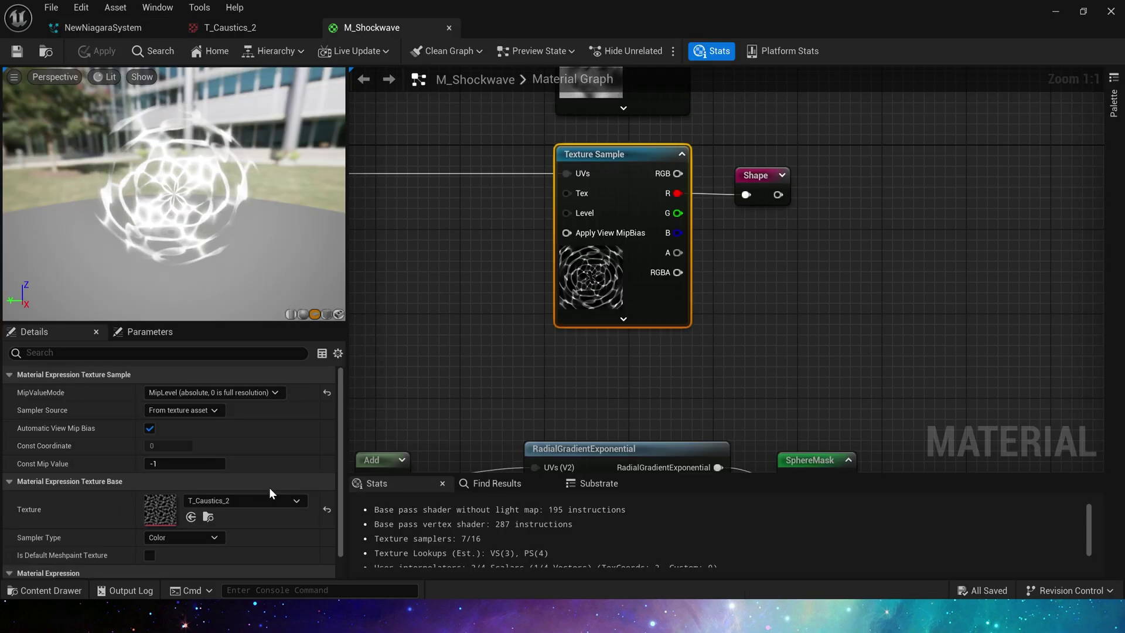
Try WidgetGridVertexColorMaterial as the texture of the Texture Sample feeding Shape in M_Shockwave, and undo the swap
{"action": "left_click", "coordinate": [269, 498]}
{"action": "scroll", "coordinate": [316, 417], "scroll_direction": "down", "scroll_amount": 10}
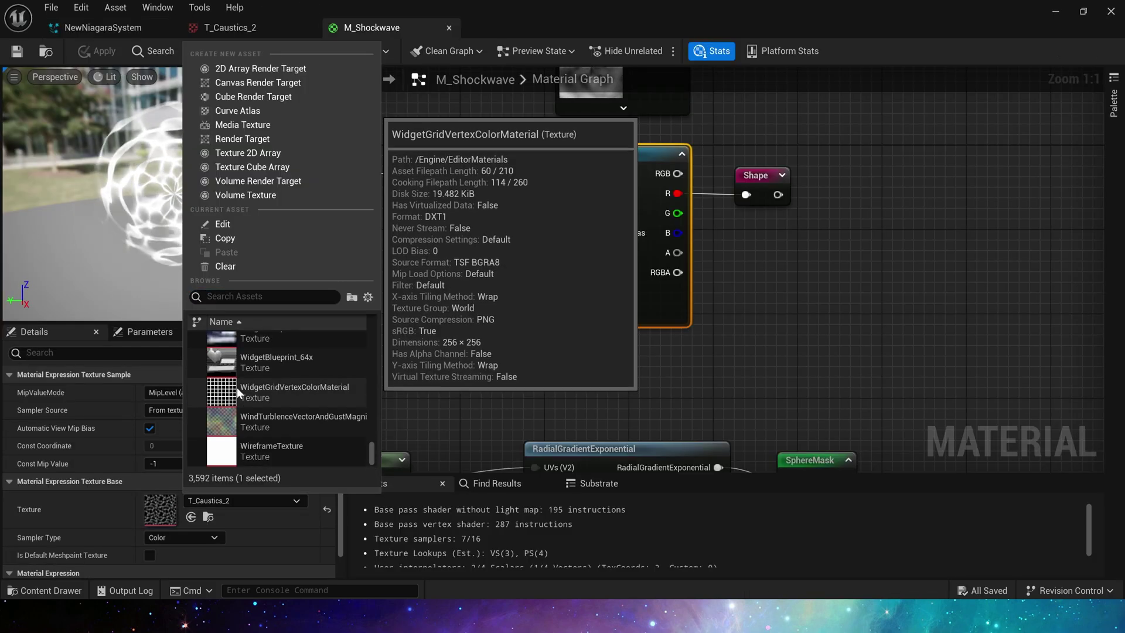
{"action": "left_click", "coordinate": [265, 392]}
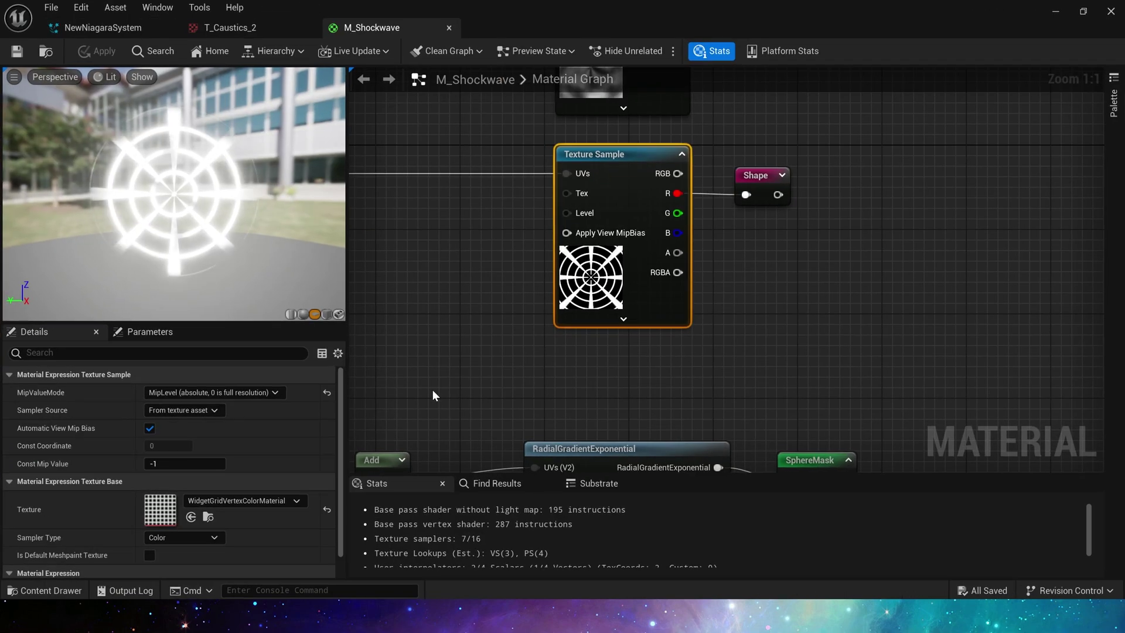
{"action": "key", "text": "ctrl+z"}
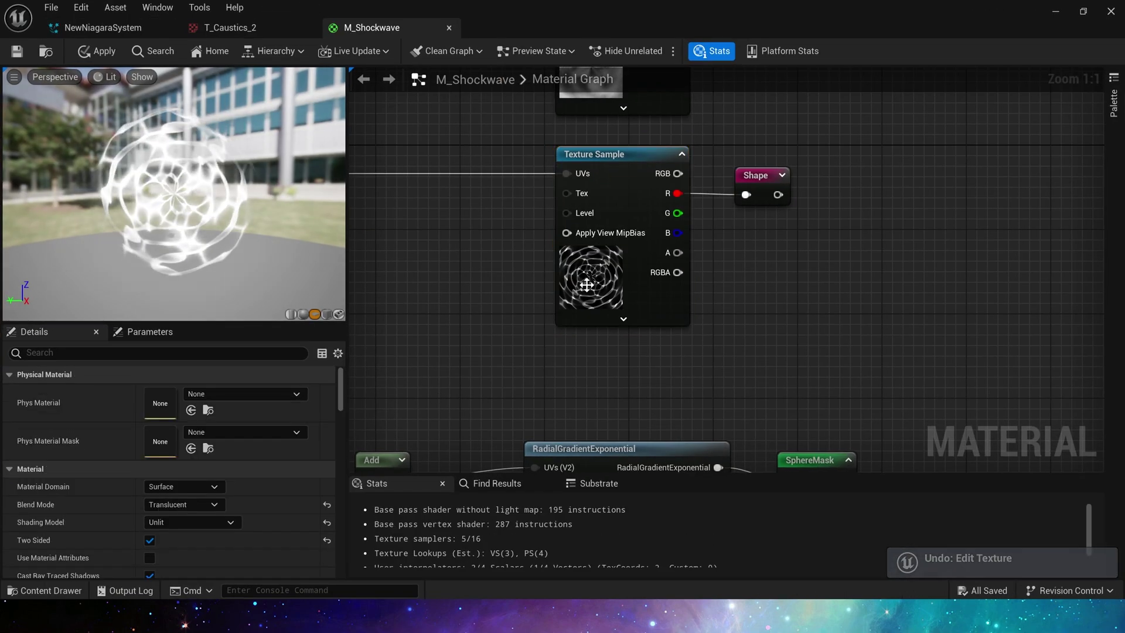
Save M_Shockwave and view the placed shockwave effect in the level in game view
{"action": "key", "text": "ctrl+s"}
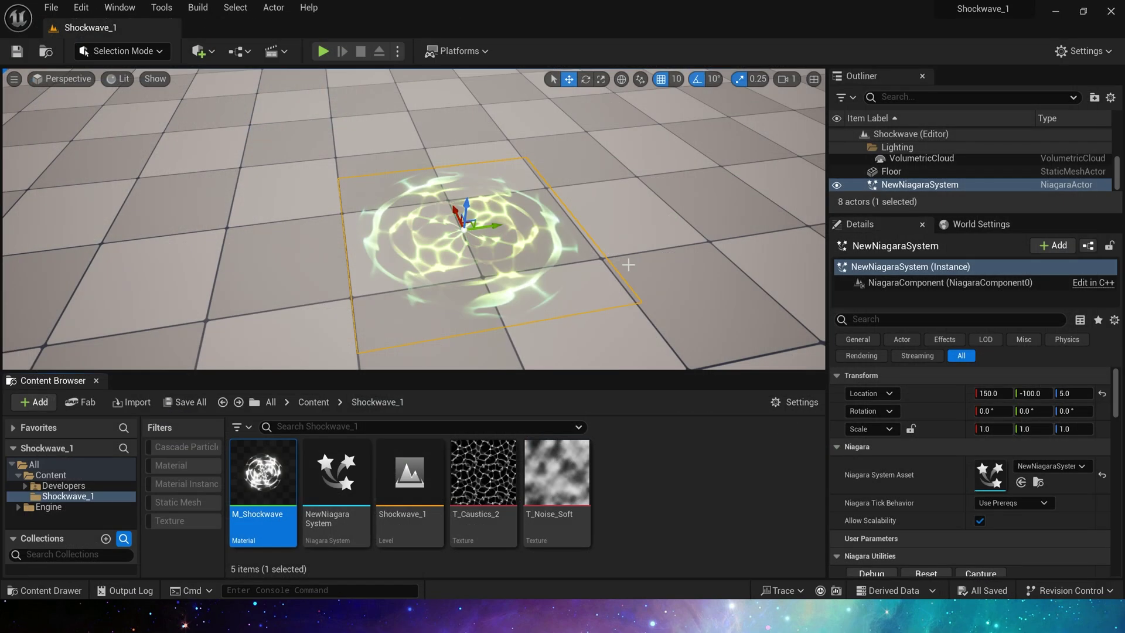
{"action": "mouse_move", "coordinate": [684, 237]}
{"action": "right_mouse_down"}
{"action": "mouse_move", "coordinate": [680, 217]}
{"action": "mouse_move", "coordinate": [684, 234]}
{"action": "right_mouse_up"}
{"action": "key", "text": "g"}
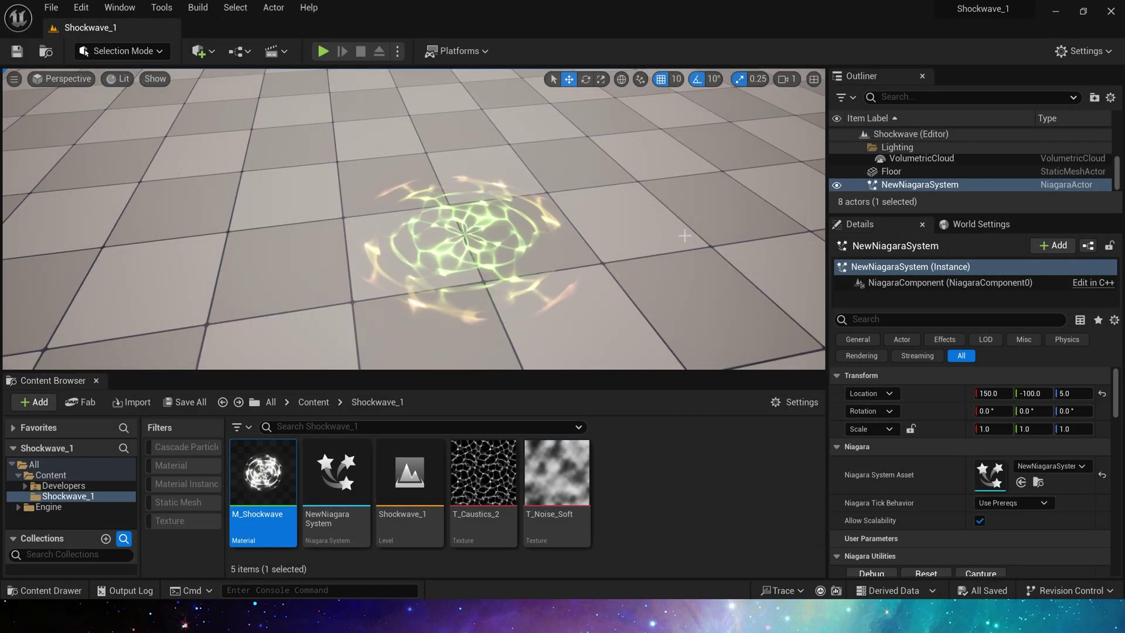